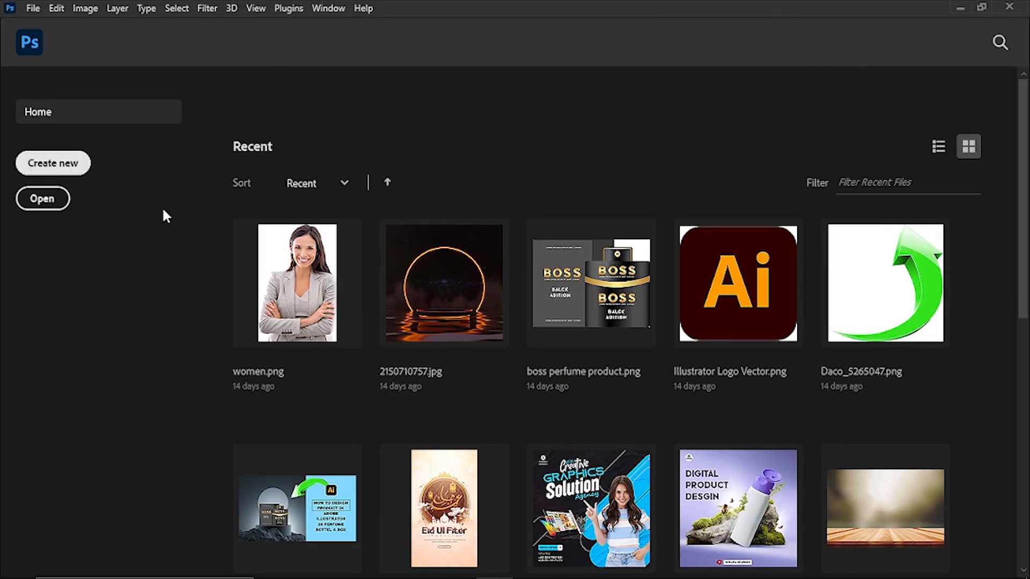
Set up a new document of 1920 × 1080 pixels at 300 pixels/inch and switch it to portrait orientation
{"action": "key", "text": "ctrl+n"}
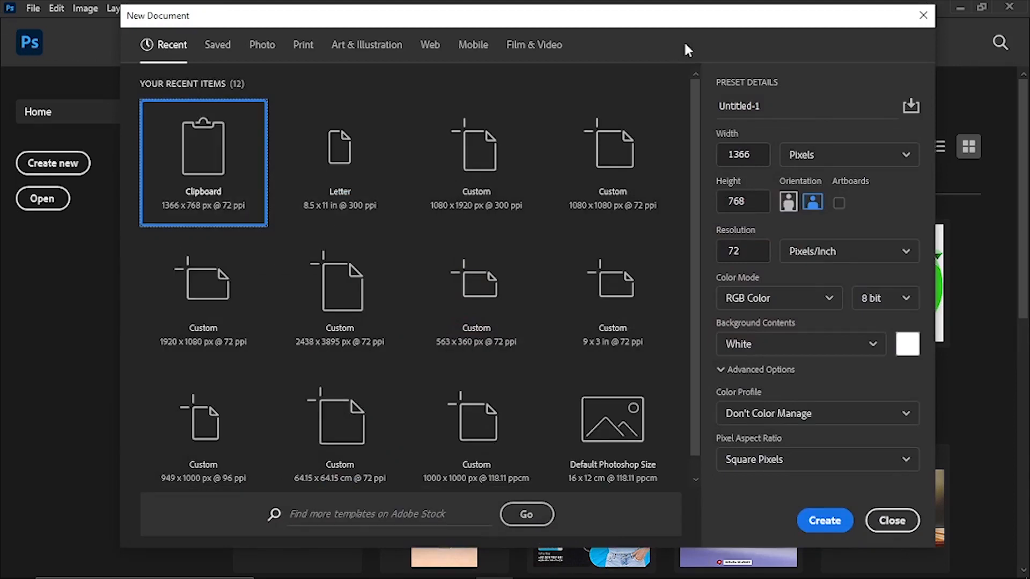
{"action": "mouse_move", "coordinate": [437, 573]}
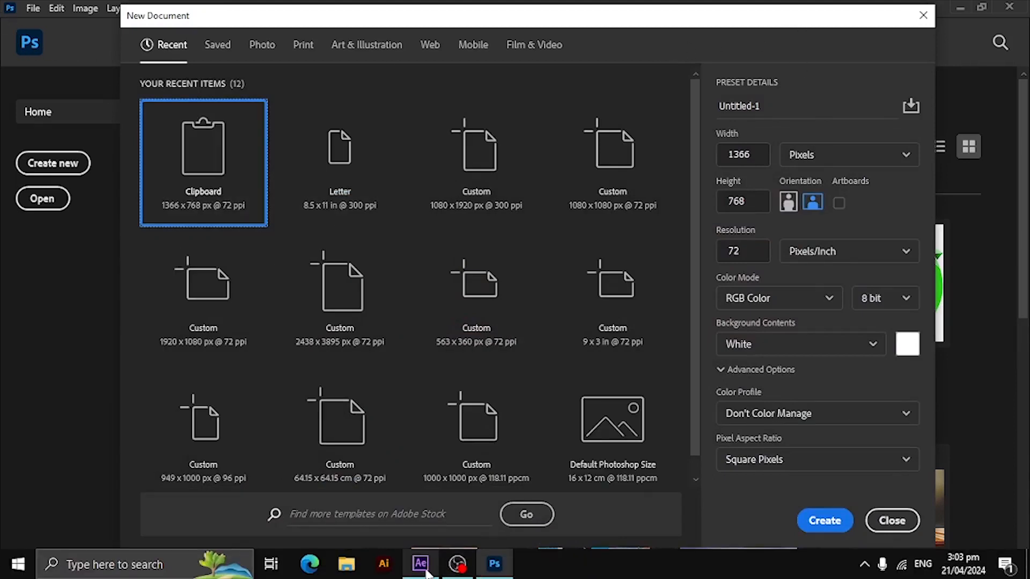
{"action": "left_click", "coordinate": [457, 459]}
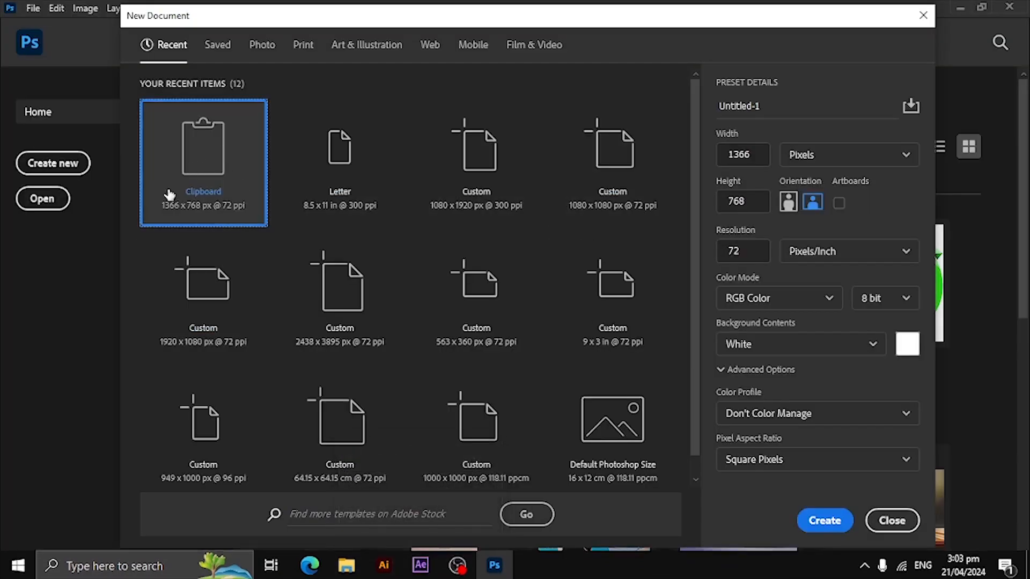
{"action": "double_click", "coordinate": [754, 156]}
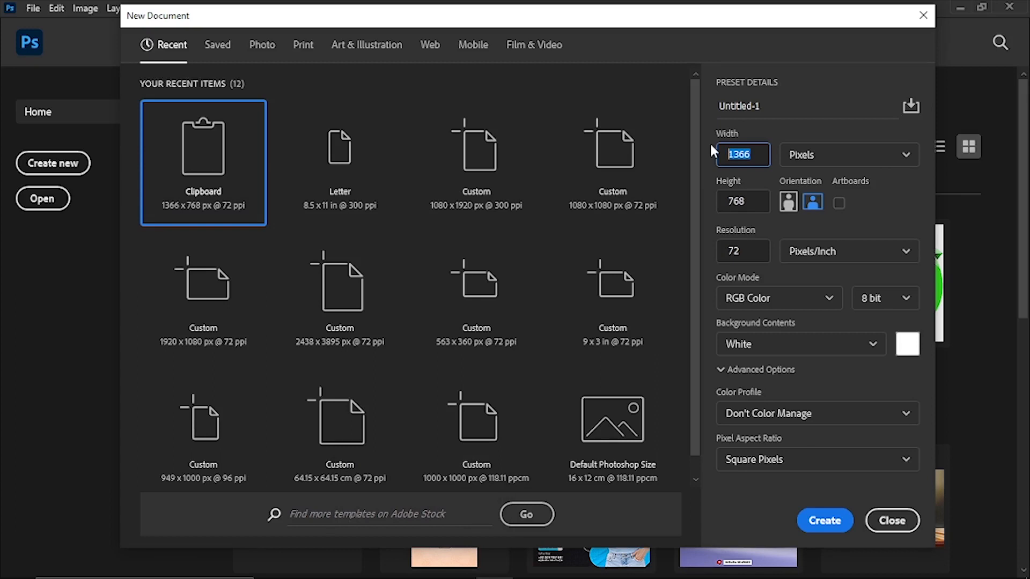
{"action": "type", "text": "1920"}
{"action": "left_click", "coordinate": [737, 202]}
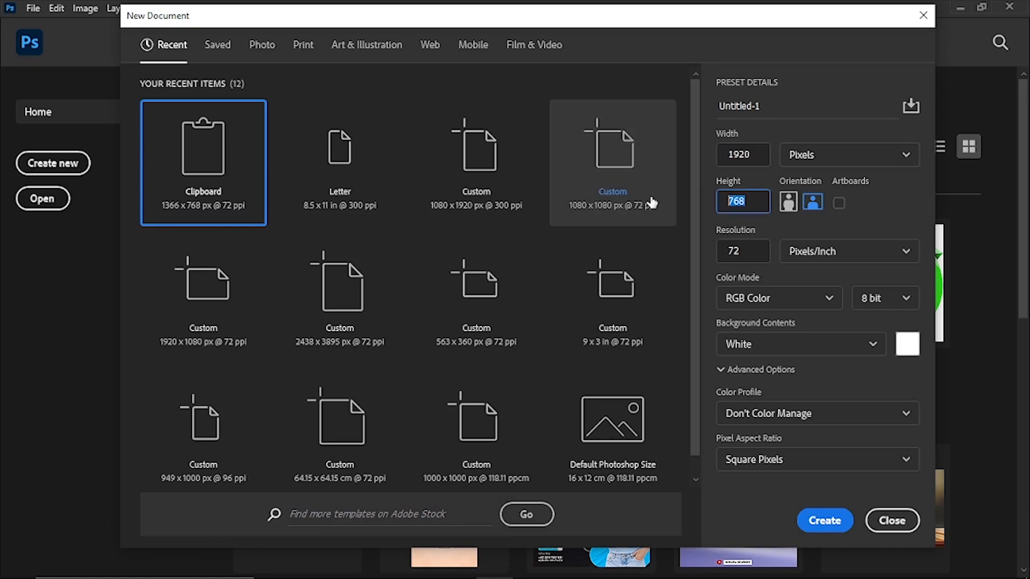
{"action": "type", "text": "1080"}
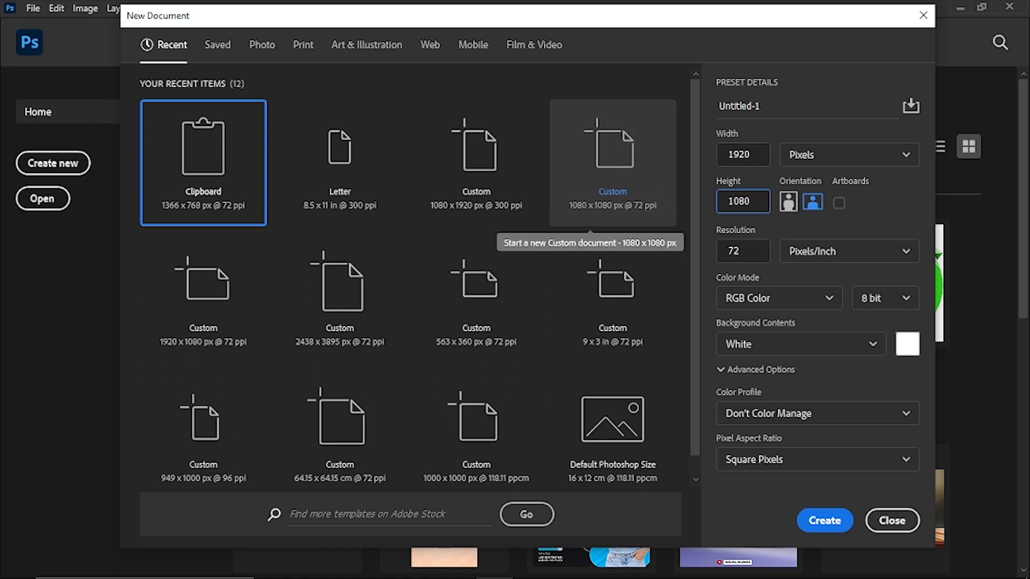
{"action": "key", "text": "Tab"}
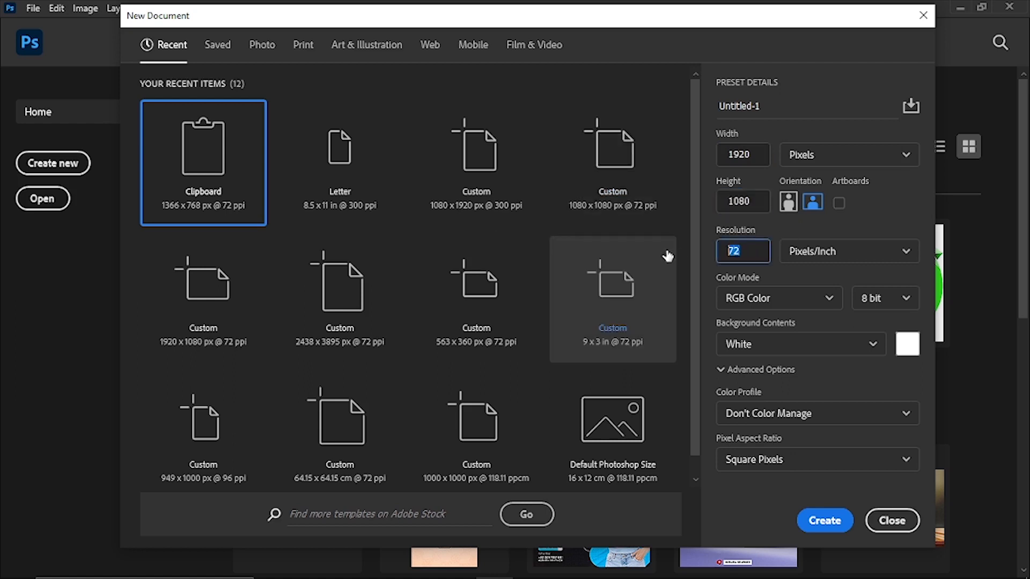
{"action": "type", "text": "300"}
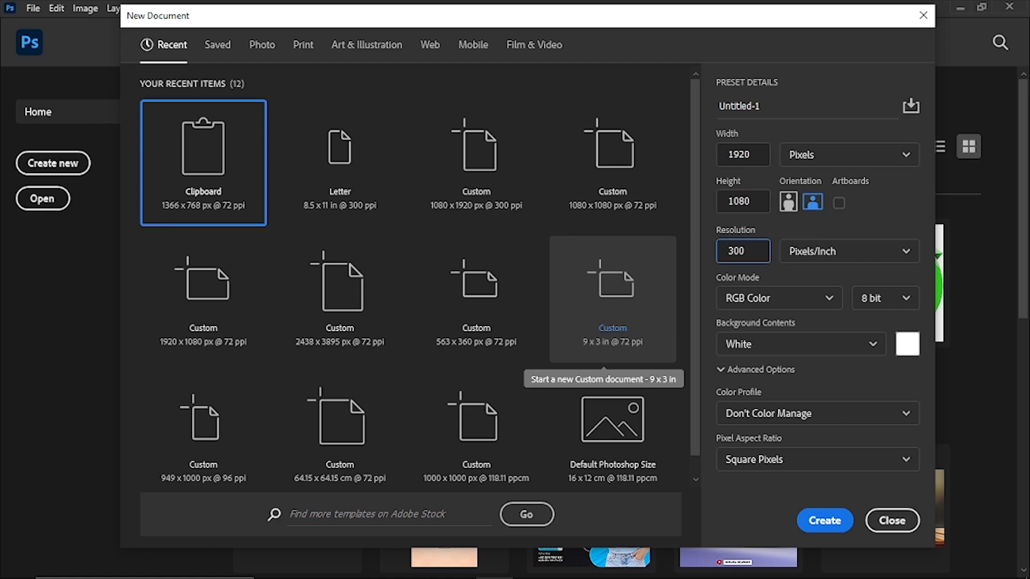
{"action": "left_click", "coordinate": [788, 202]}
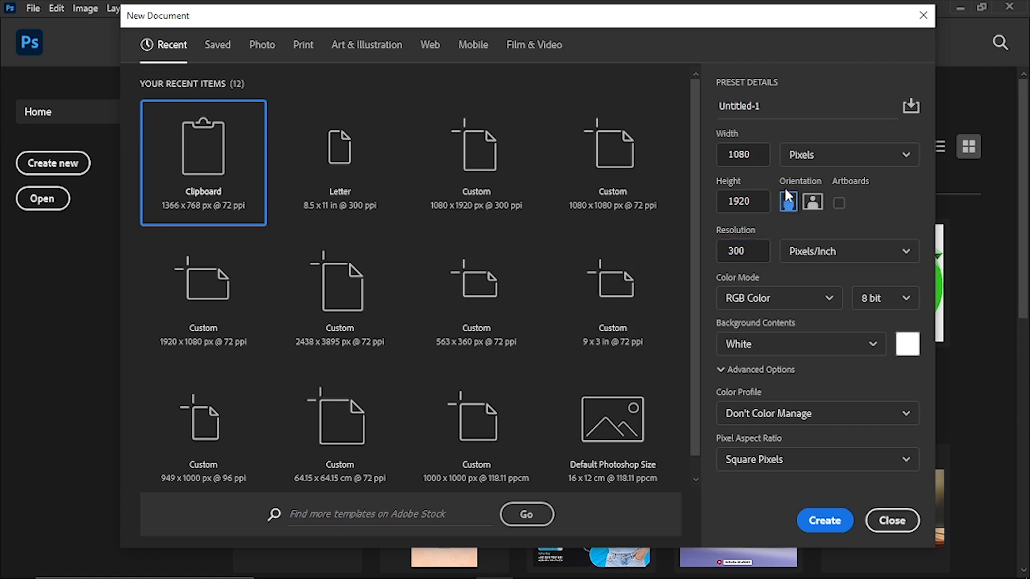
Name the new document tomato and create it
{"action": "left_click", "coordinate": [777, 108]}
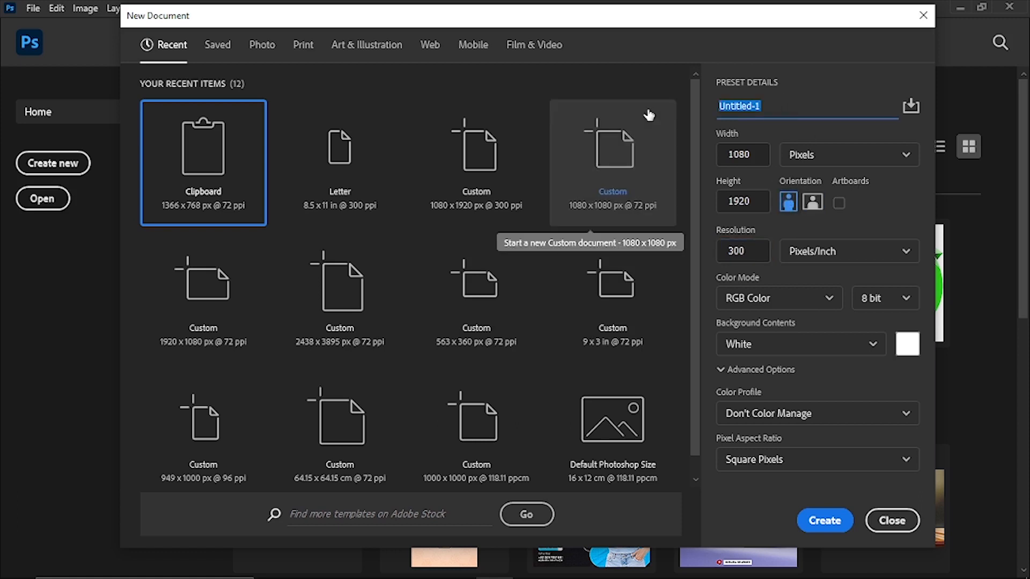
{"action": "type", "text": "tomato"}
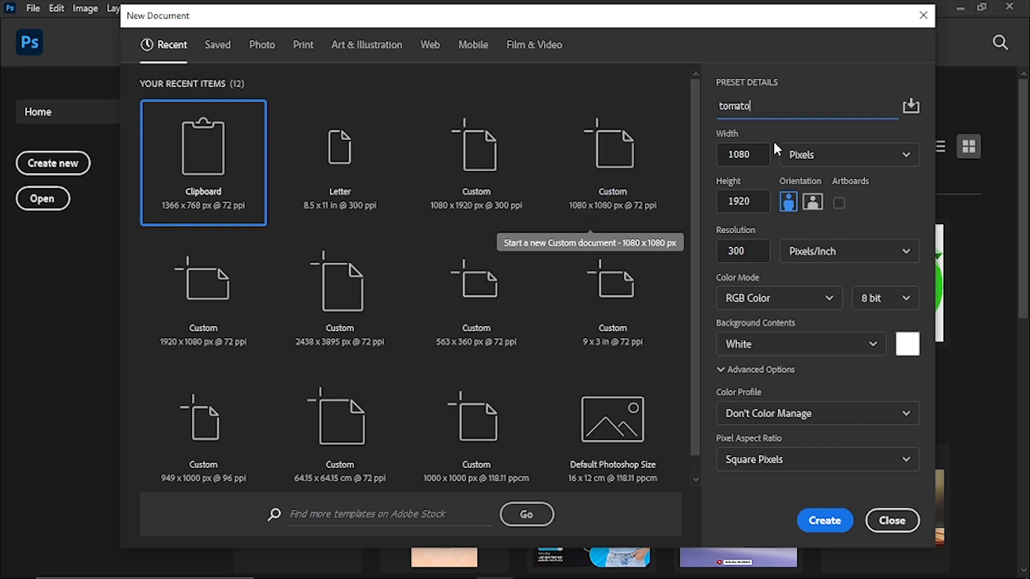
{"action": "left_click", "coordinate": [809, 519]}
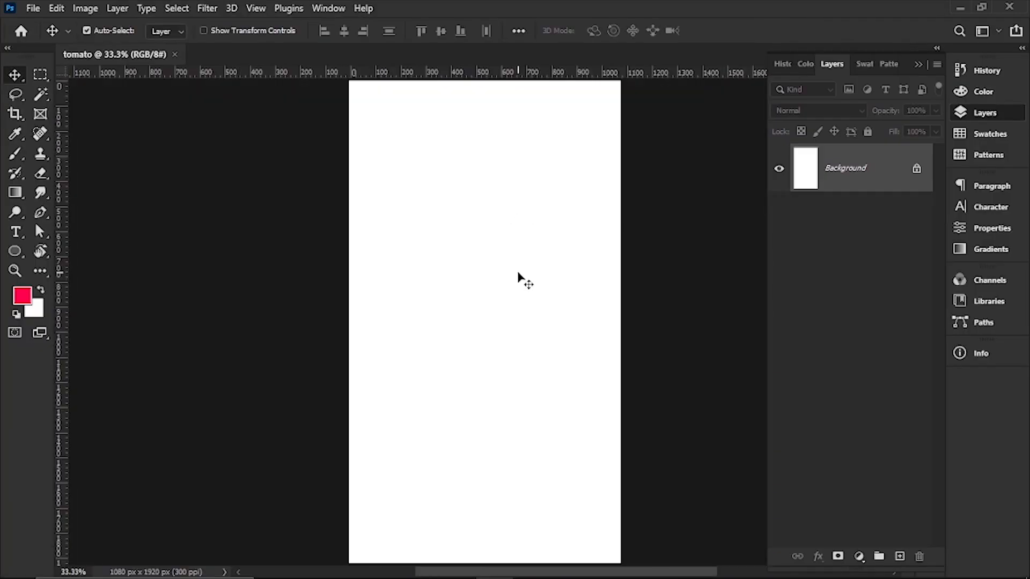
{"action": "scroll", "coordinate": [550, 304], "scroll_direction": "down", "scroll_amount": 1}
{"action": "left_click_drag", "start_coordinate": [543, 304], "coordinate": [531, 313]}
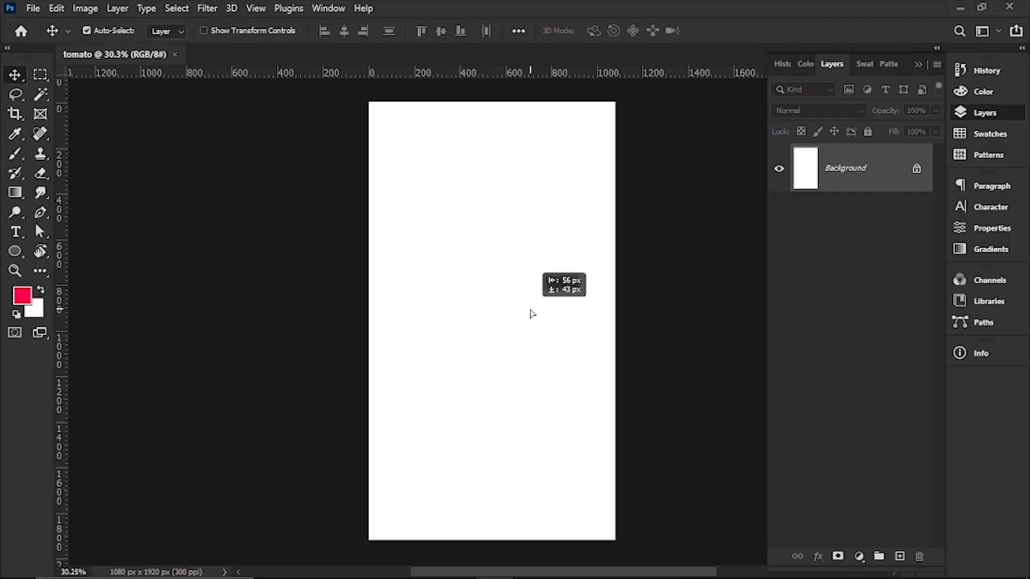
{"action": "left_click", "coordinate": [593, 263]}
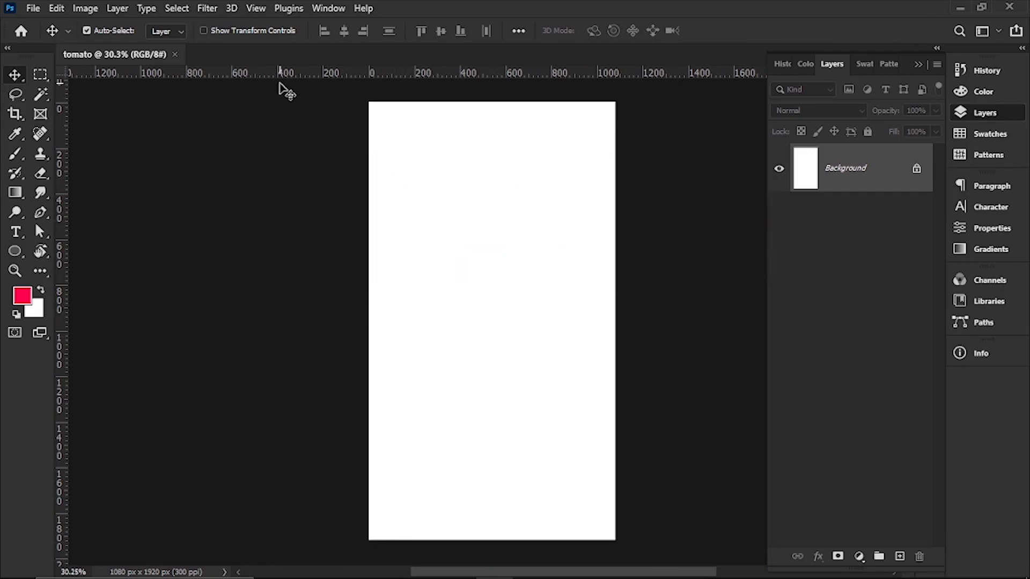
Switch to the Windows desktop, refresh it and open the folder named 1
{"action": "key", "text": "super+d"}
{"action": "right_click", "coordinate": [321, 82]}
{"action": "left_click", "coordinate": [365, 127]}
{"action": "left_click", "coordinate": [885, 263]}
{"action": "left_click_drag", "start_coordinate": [887, 257], "coordinate": [866, 295]}
{"action": "left_click", "coordinate": [871, 288]}
{"action": "left_click", "coordinate": [879, 266]}
{"action": "double_click", "coordinate": [879, 267]}
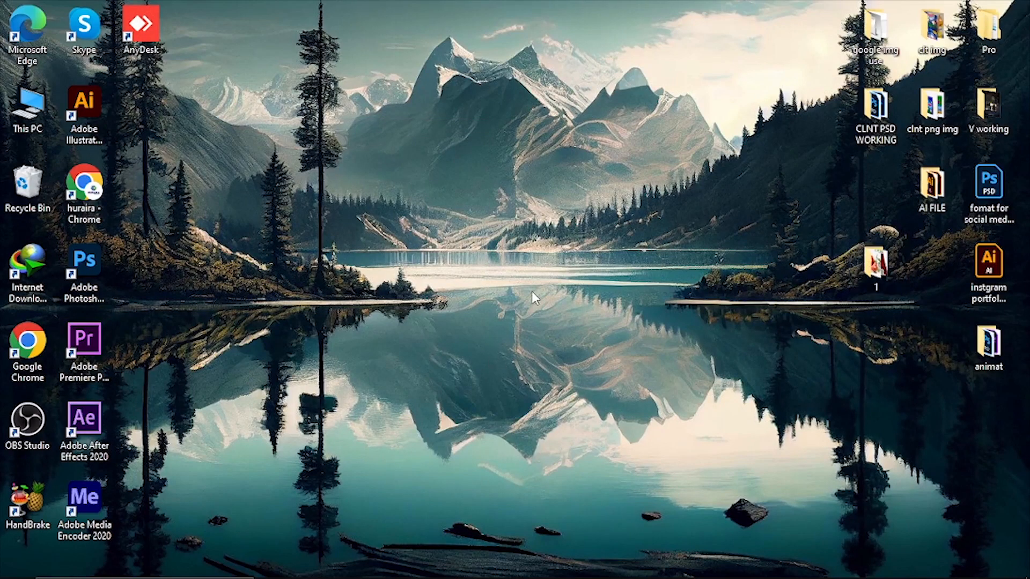
Place all five images (bg, c, spy, t2 and t3) from the folder into the tomato document in Photoshop
{"action": "left_click_drag", "start_coordinate": [625, 98], "coordinate": [139, 293]}
{"action": "left_click", "coordinate": [390, 288]}
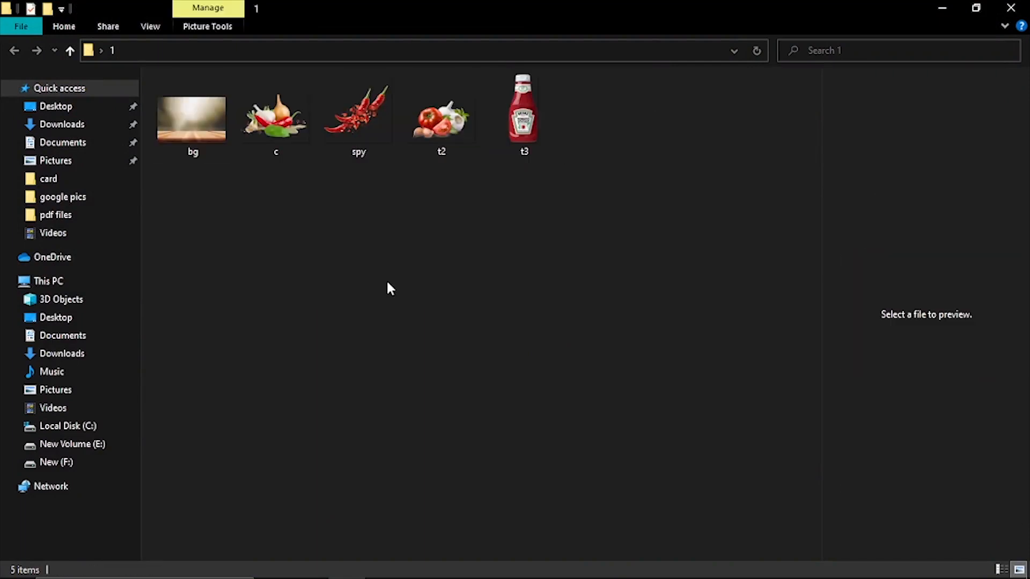
{"action": "left_click_drag", "start_coordinate": [625, 107], "coordinate": [195, 301]}
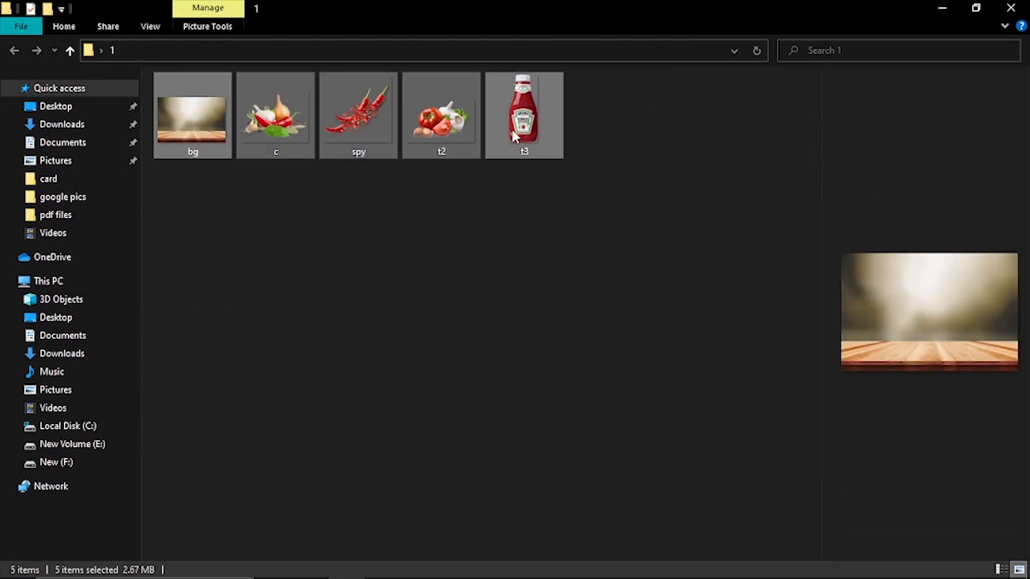
{"action": "left_click_drag", "start_coordinate": [655, 92], "coordinate": [222, 287]}
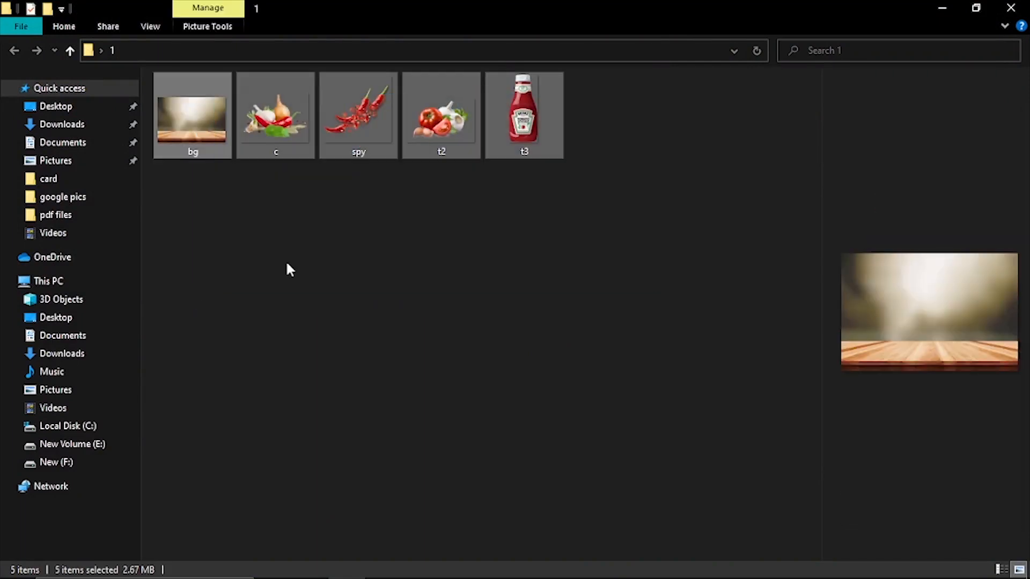
{"action": "left_click_drag", "start_coordinate": [634, 113], "coordinate": [163, 224]}
{"action": "left_click_drag", "start_coordinate": [193, 134], "coordinate": [509, 376]}
{"action": "key", "text": "Return"}
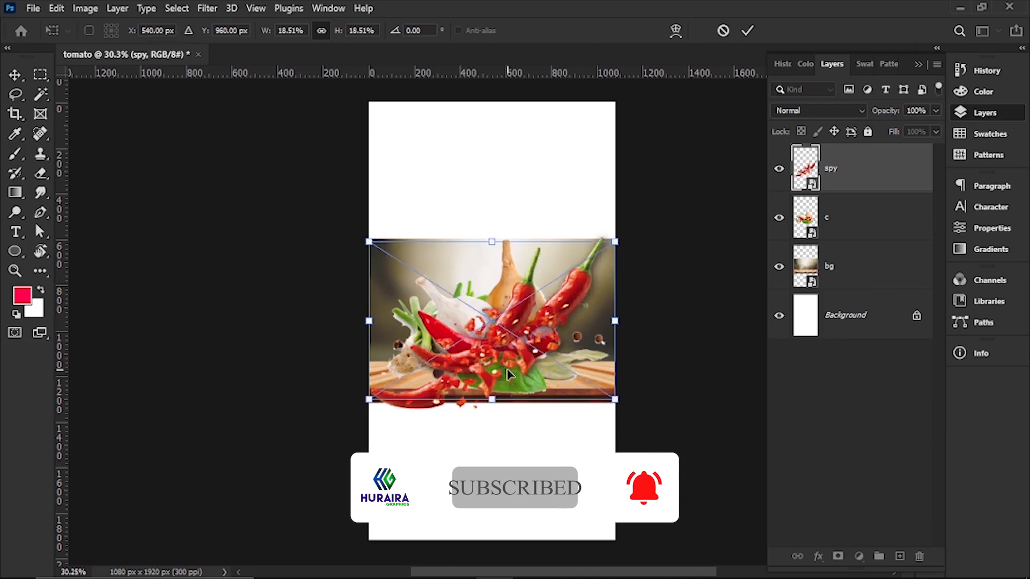
{"action": "key", "text": "Return"}
{"action": "key", "text": "Return"}
{"action": "key", "text": "Return"}
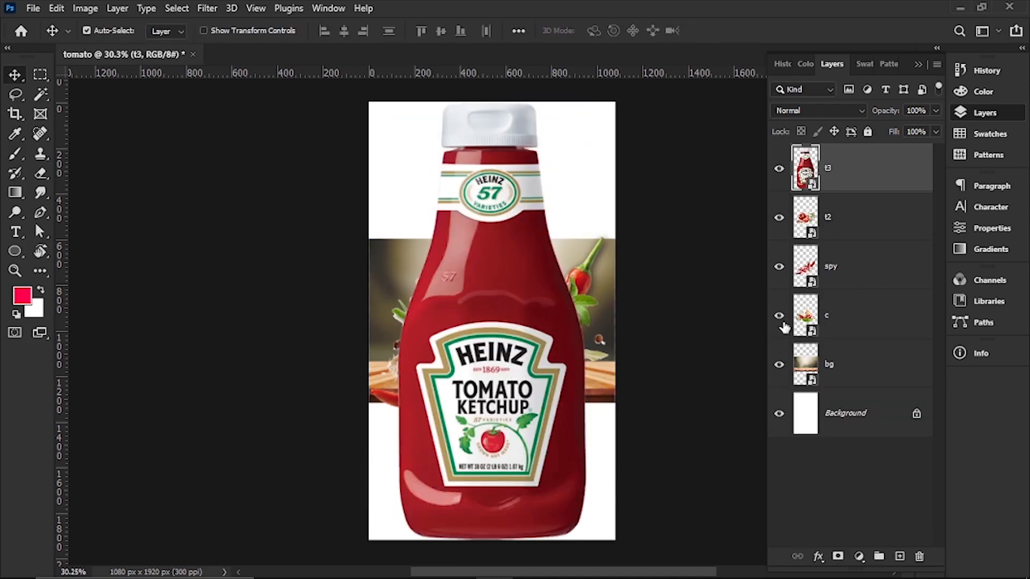
Hide the t3, t2, spy and c layers and move the bg image down to the canvas's bottom edge
{"action": "left_click_drag", "start_coordinate": [779, 168], "coordinate": [799, 360]}
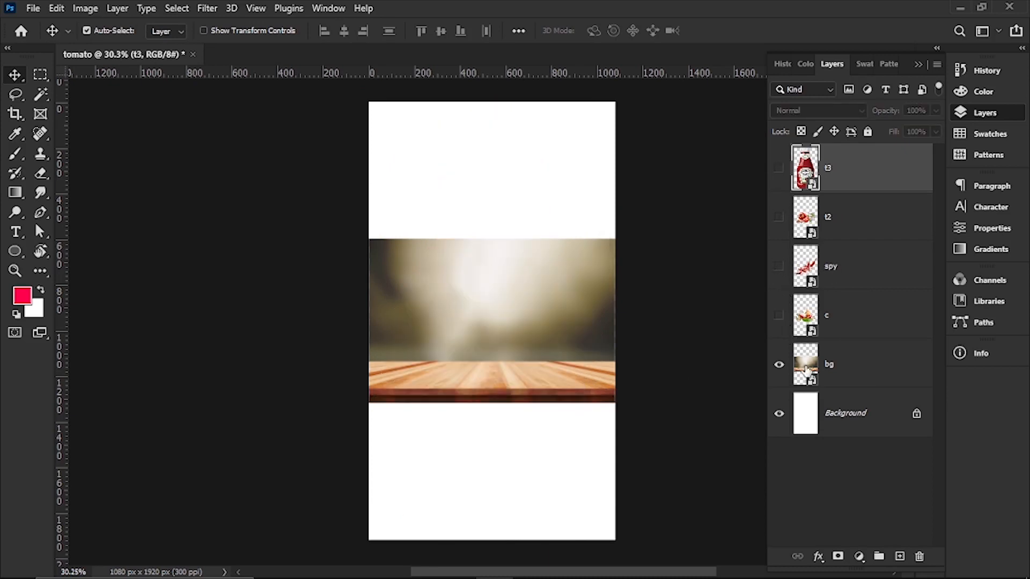
{"action": "left_click", "coordinate": [807, 370]}
{"action": "left_click_drag", "start_coordinate": [552, 360], "coordinate": [549, 471]}
{"action": "left_click_drag", "start_coordinate": [480, 519], "coordinate": [520, 523]}
{"action": "left_click_drag", "start_coordinate": [536, 483], "coordinate": [539, 322]}
{"action": "left_click_drag", "start_coordinate": [617, 344], "coordinate": [476, 406]}
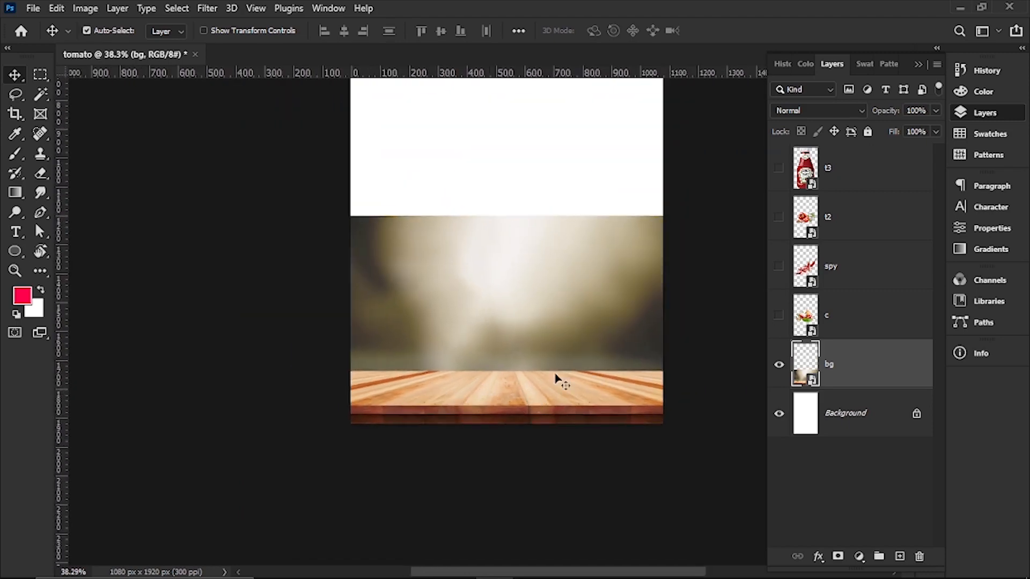
Add a horizontal guide exactly along the line where the wooden tabletop meets the blurred backdrop
{"action": "left_click_drag", "start_coordinate": [540, 285], "coordinate": [501, 278]}
{"action": "left_click_drag", "start_coordinate": [515, 242], "coordinate": [483, 379]}
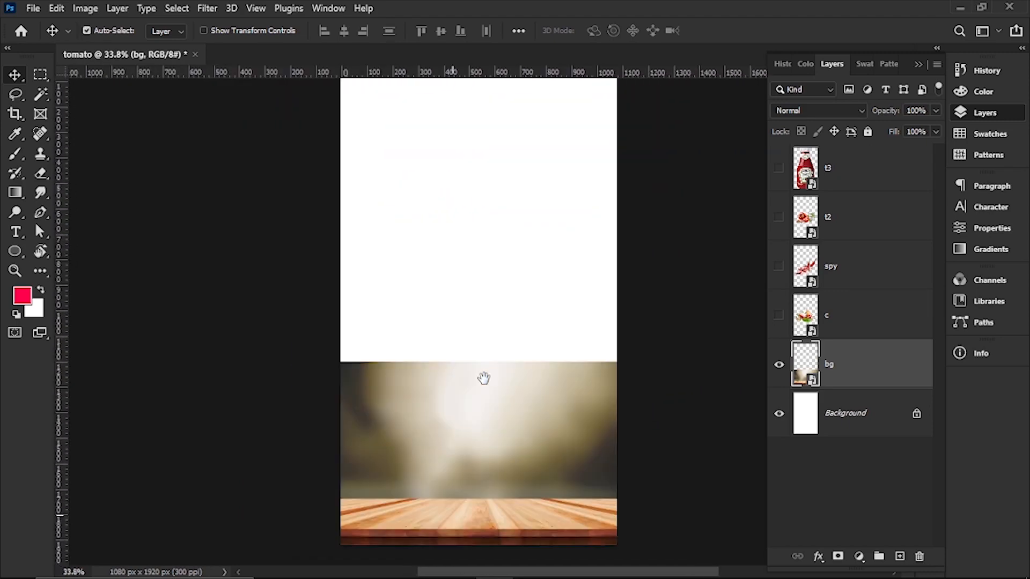
{"action": "left_click_drag", "start_coordinate": [523, 243], "coordinate": [481, 248]}
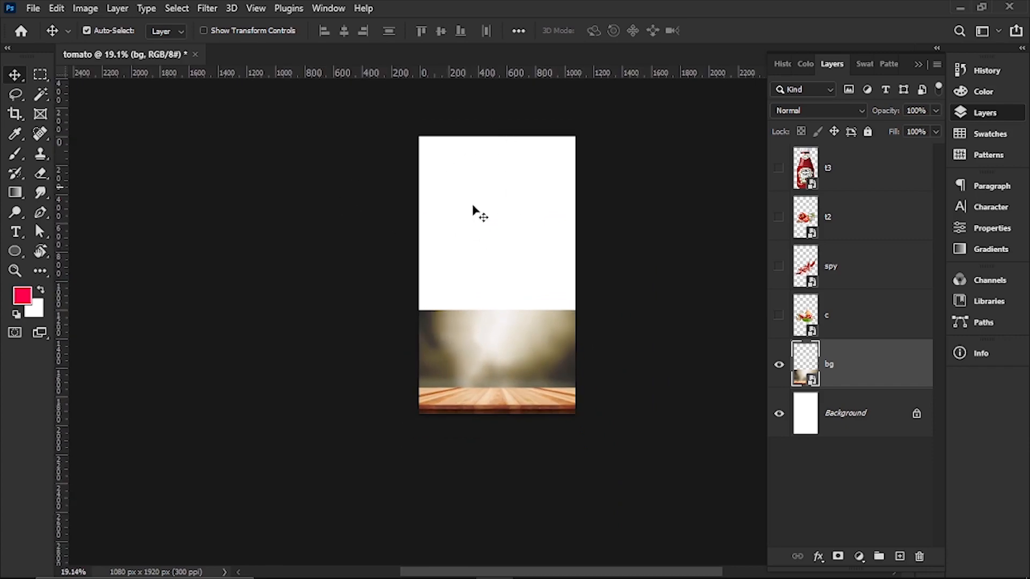
{"action": "left_click_drag", "start_coordinate": [501, 368], "coordinate": [683, 450]}
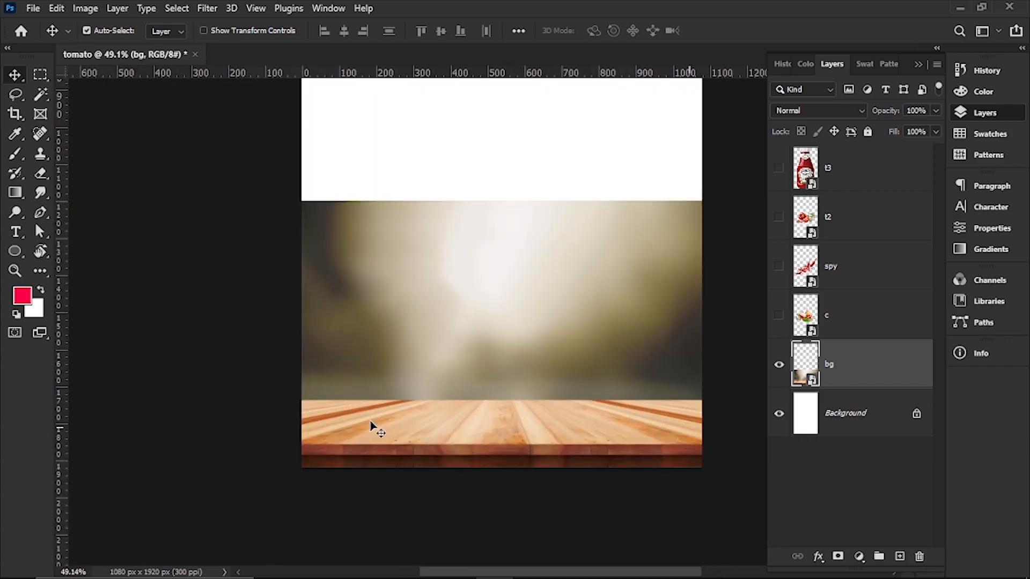
{"action": "left_click_drag", "start_coordinate": [474, 425], "coordinate": [764, 494]}
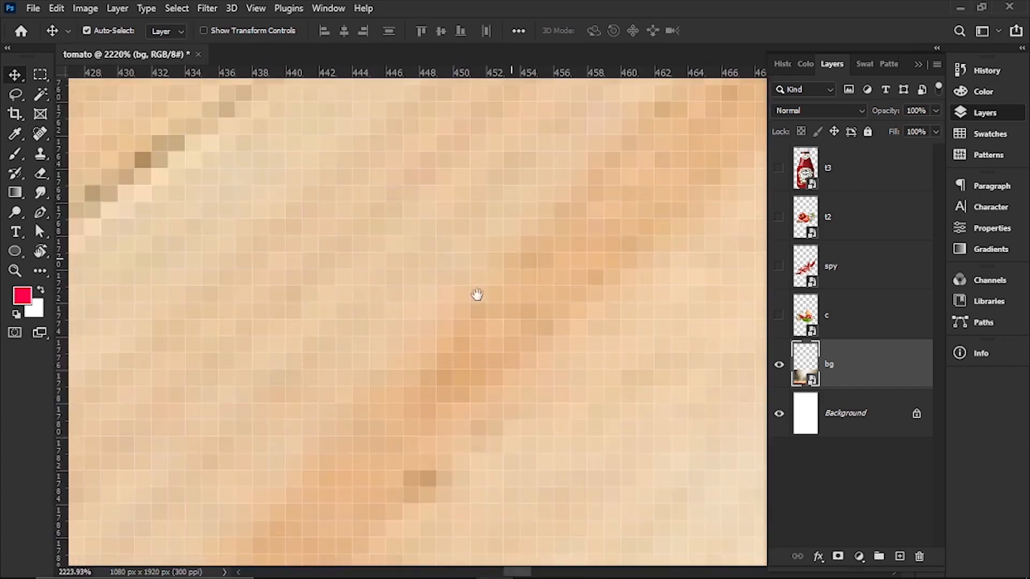
{"action": "left_click_drag", "start_coordinate": [499, 262], "coordinate": [423, 460]}
{"action": "left_click_drag", "start_coordinate": [507, 177], "coordinate": [457, 395]}
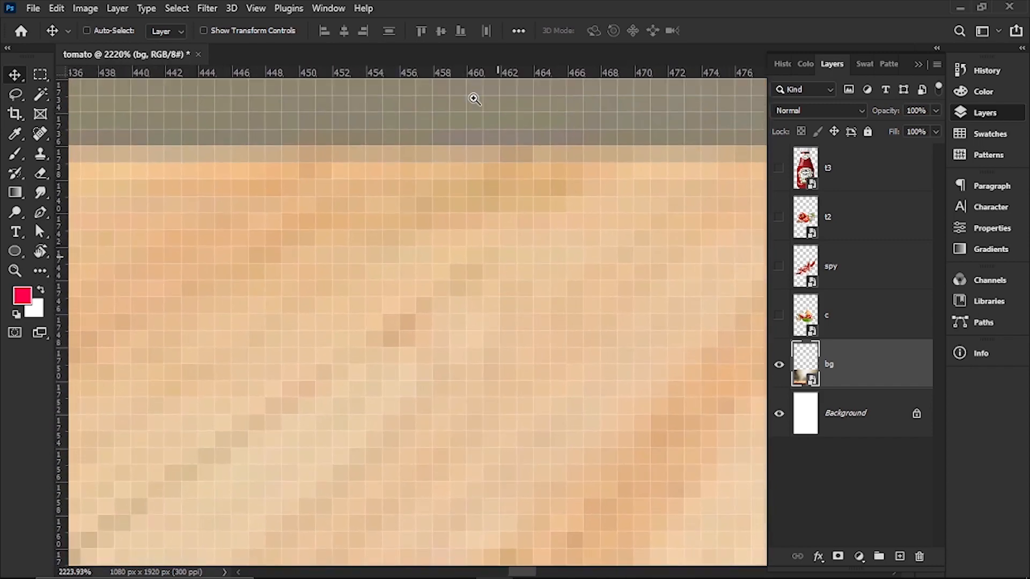
{"action": "left_click_drag", "start_coordinate": [507, 75], "coordinate": [292, 175]}
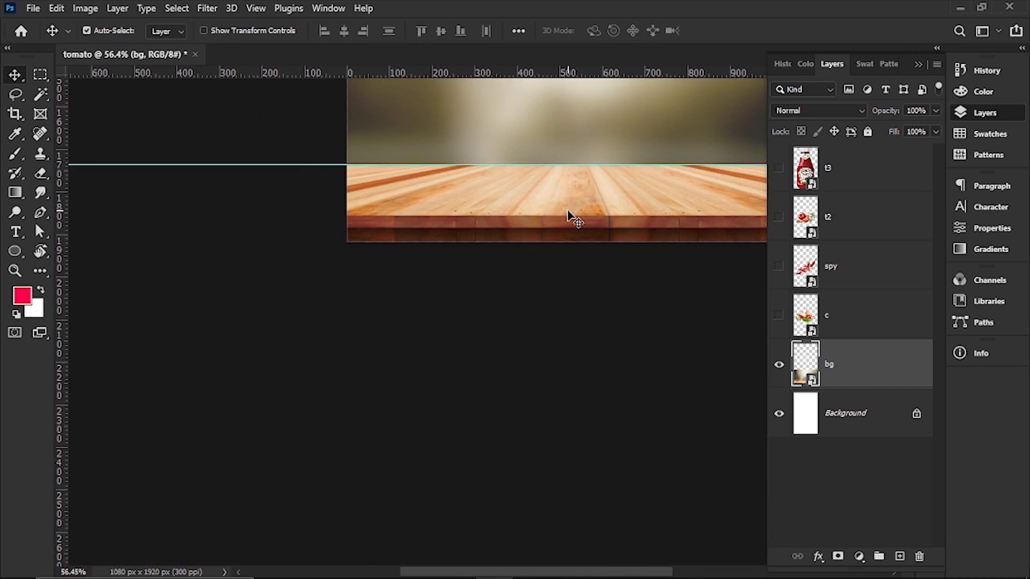
Select the wooden table below the guide with the Rectangular Marquee, copy it to its own layer and check the copy with bg hidden
{"action": "key", "text": "m"}
{"action": "left_click_drag", "start_coordinate": [365, 223], "coordinate": [323, 225]}
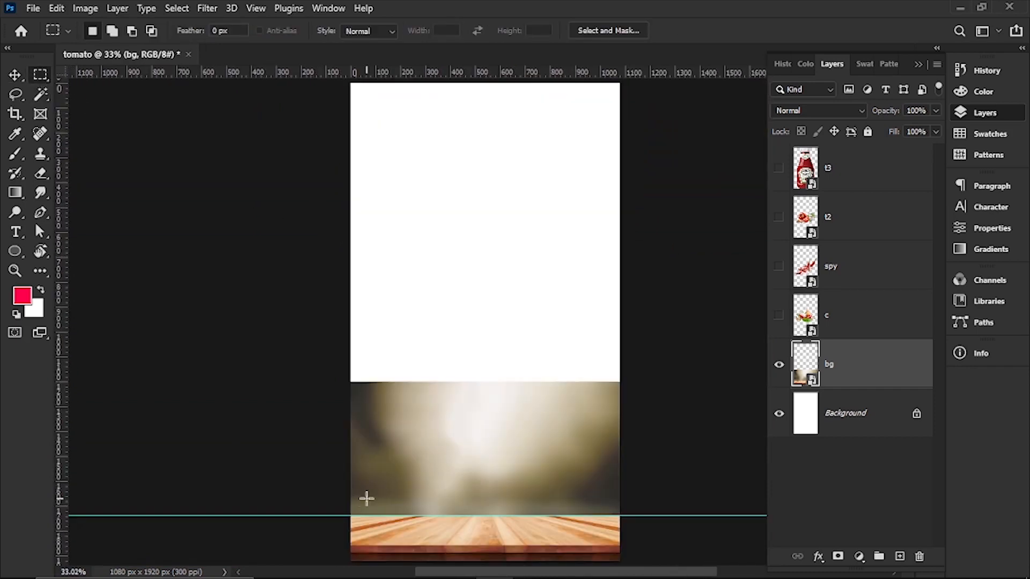
{"action": "right_click", "coordinate": [40, 81]}
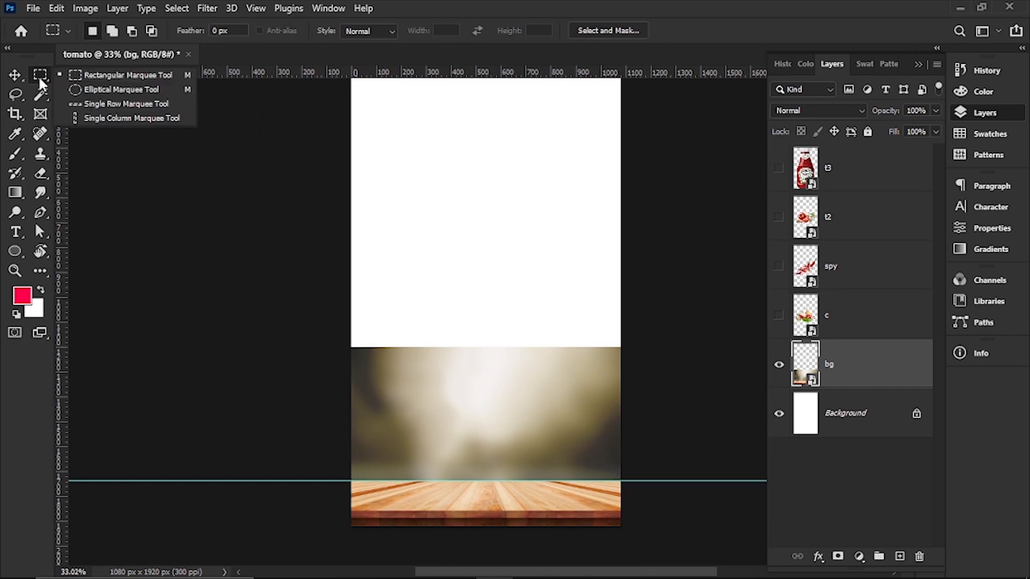
{"action": "left_click", "coordinate": [78, 76]}
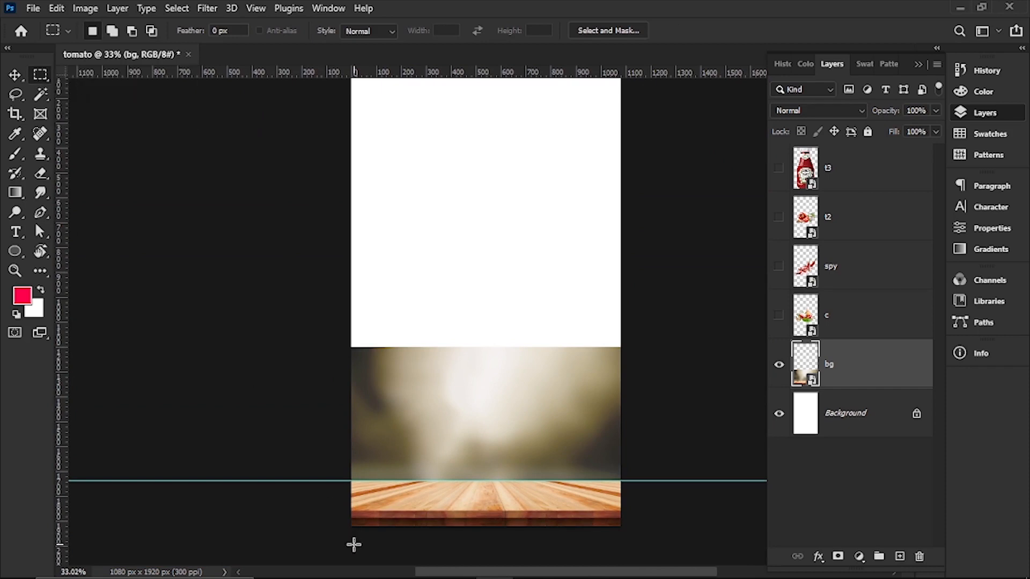
{"action": "left_click_drag", "start_coordinate": [351, 481], "coordinate": [649, 548]}
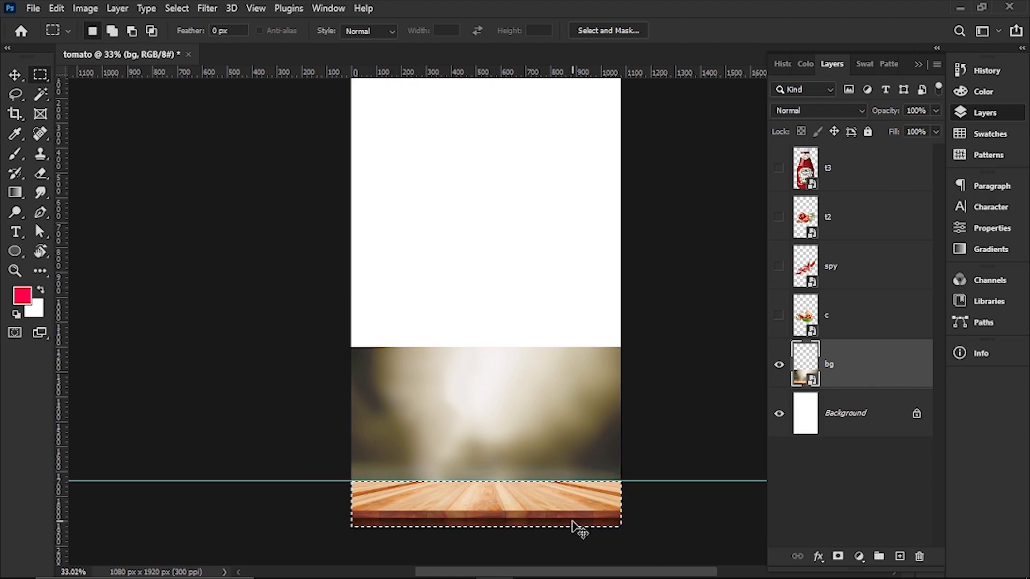
{"action": "key", "text": "ctrl+j"}
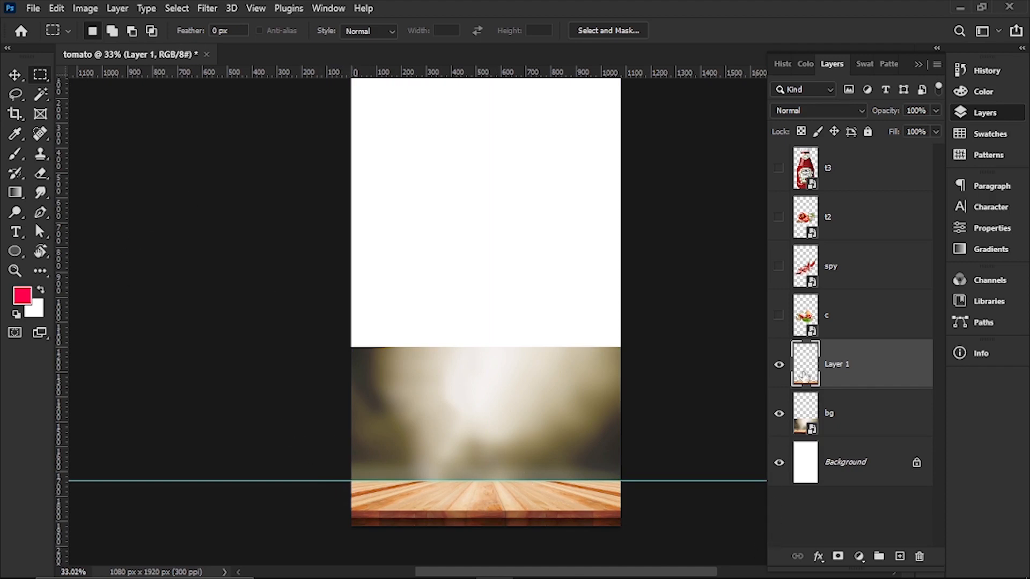
{"action": "left_click", "coordinate": [779, 414]}
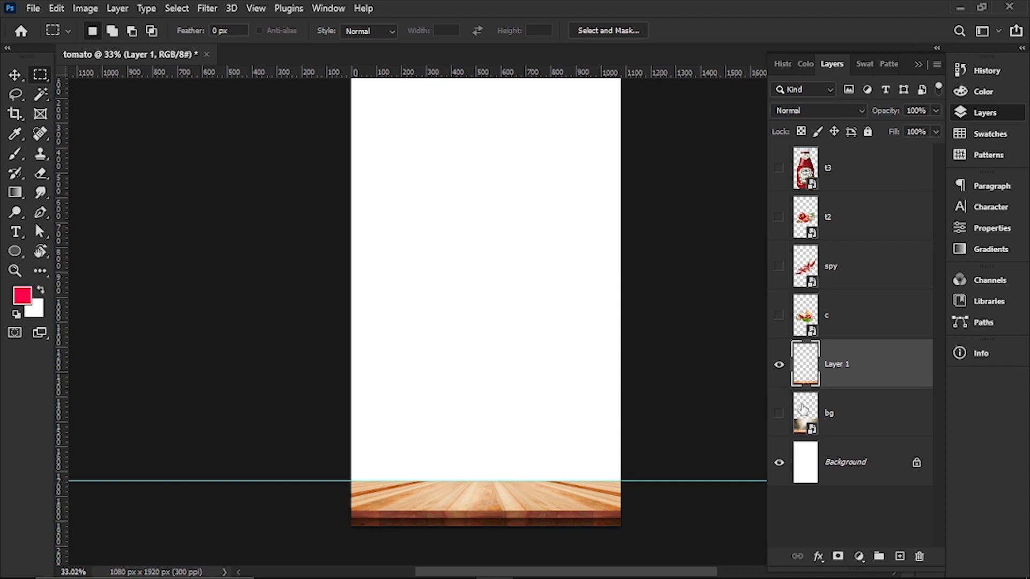
{"action": "left_click", "coordinate": [779, 414]}
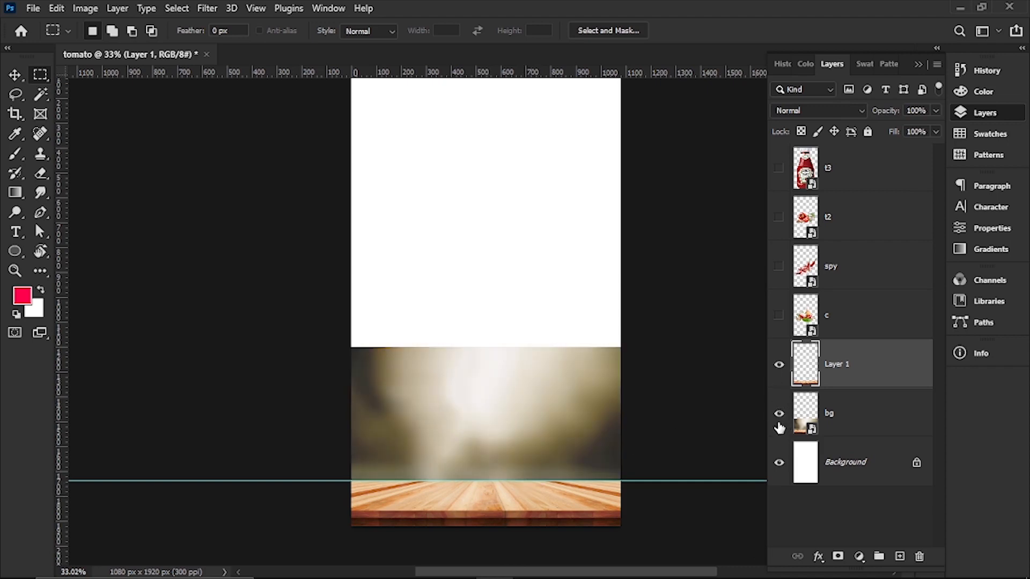
Rasterize the bg layer and delete its wooden-table area below the guide using a rectangular selection, checking the result
{"action": "left_click", "coordinate": [805, 417]}
{"action": "left_click_drag", "start_coordinate": [301, 480], "coordinate": [698, 547]}
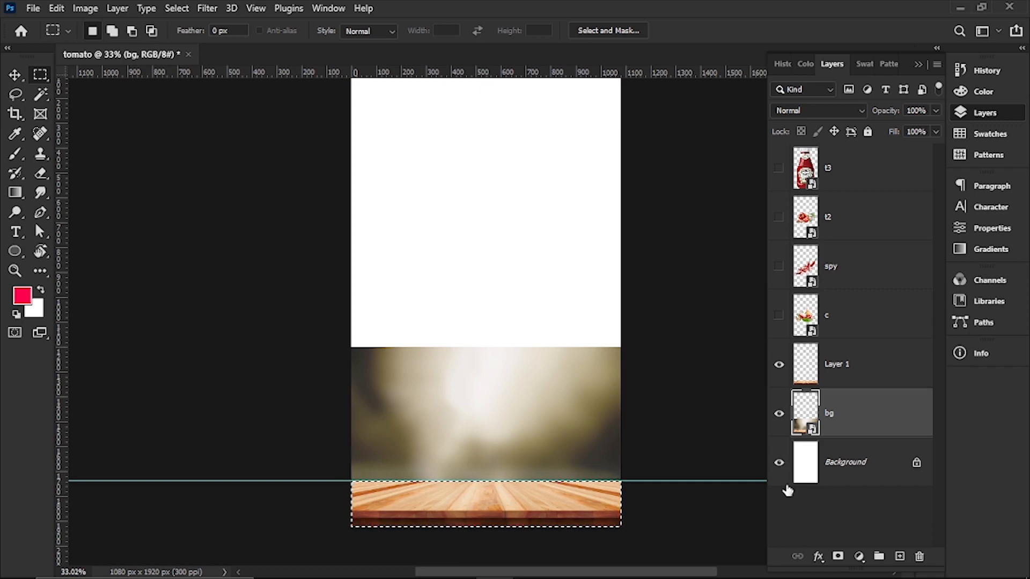
{"action": "left_click", "coordinate": [784, 425]}
{"action": "left_click", "coordinate": [783, 422]}
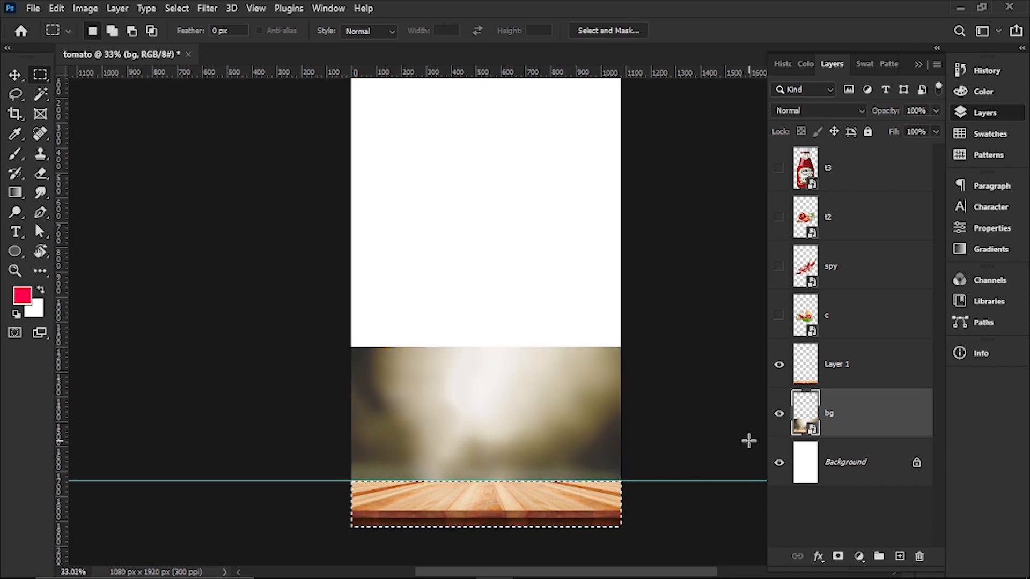
{"action": "left_click", "coordinate": [780, 366]}
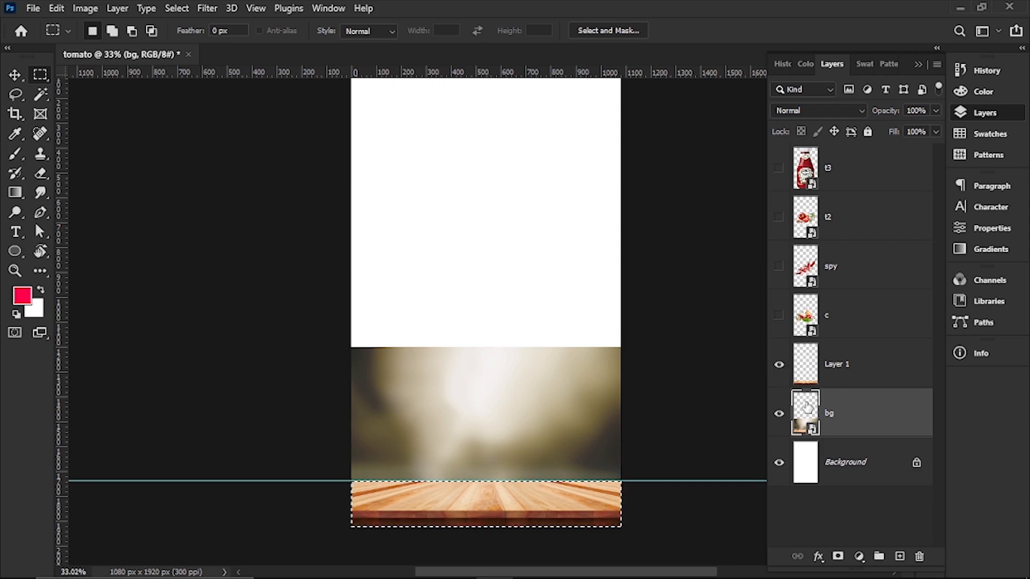
{"action": "right_click", "coordinate": [858, 423]}
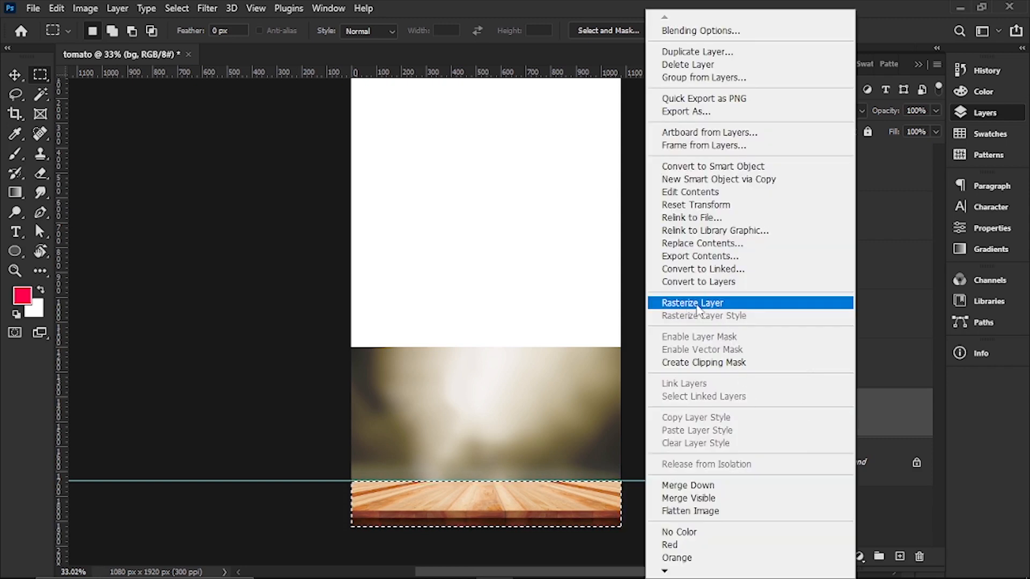
{"action": "left_click", "coordinate": [697, 307]}
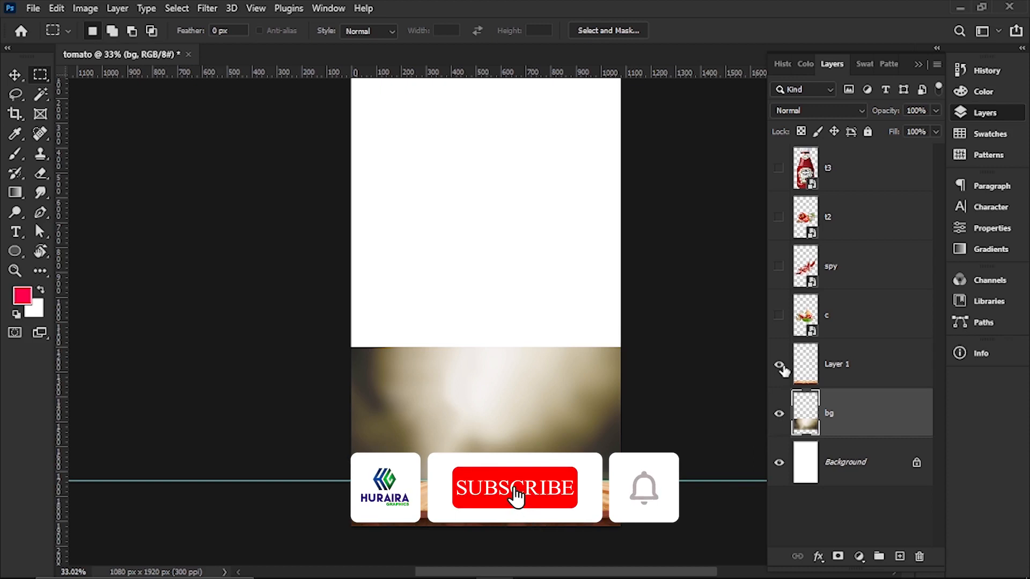
{"action": "left_click", "coordinate": [779, 416]}
{"action": "left_click", "coordinate": [779, 416]}
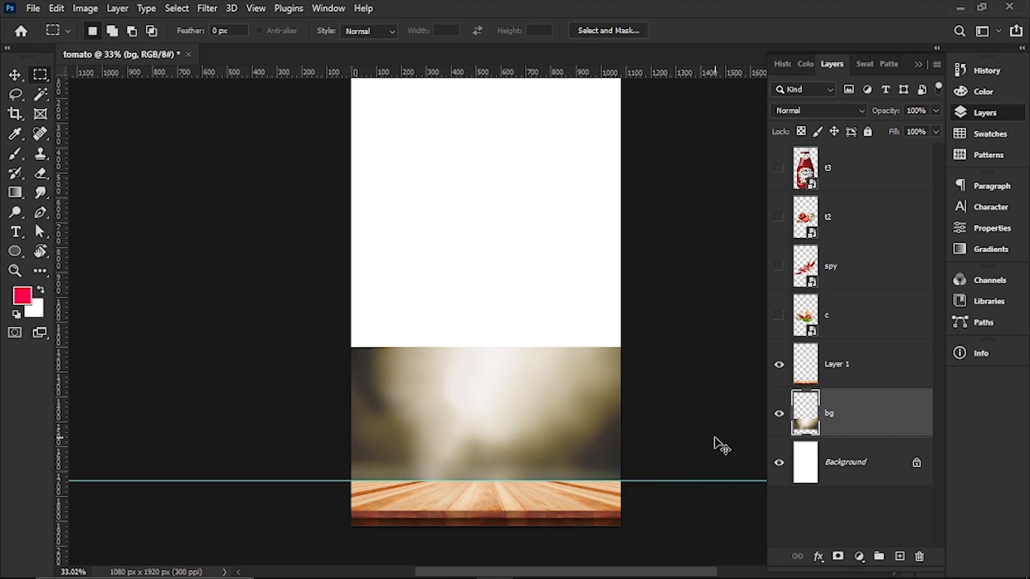
Enlarge the blurred bg backdrop proportionally to about 324%, keeping its lower edge on the guide so it fills the canvas above
{"action": "key", "text": "ctrl+t"}
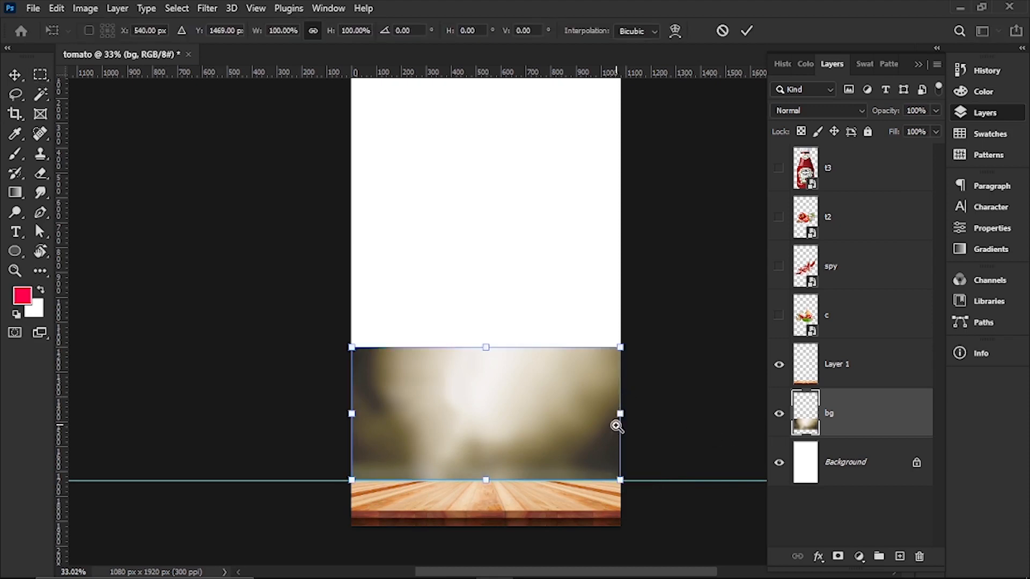
{"action": "scroll", "coordinate": [616, 424], "scroll_direction": "down", "scroll_amount": 3}
{"action": "left_click_drag", "start_coordinate": [548, 377], "coordinate": [539, 201]}
{"action": "scroll", "coordinate": [578, 429], "scroll_direction": "down", "scroll_amount": 2}
{"action": "scroll", "coordinate": [578, 428], "scroll_direction": "up", "scroll_amount": 5}
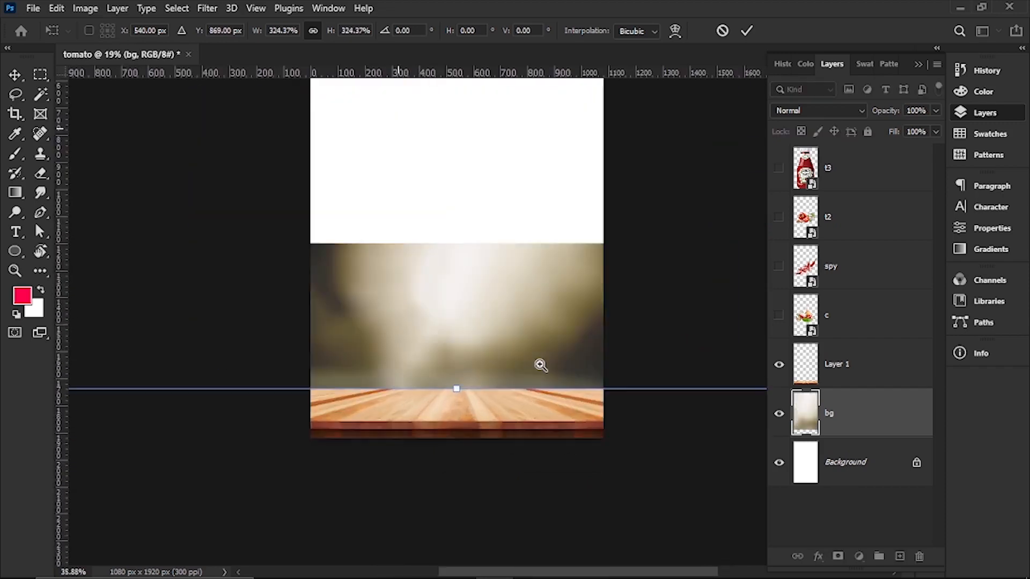
{"action": "scroll", "coordinate": [544, 417], "scroll_direction": "down", "scroll_amount": 5}
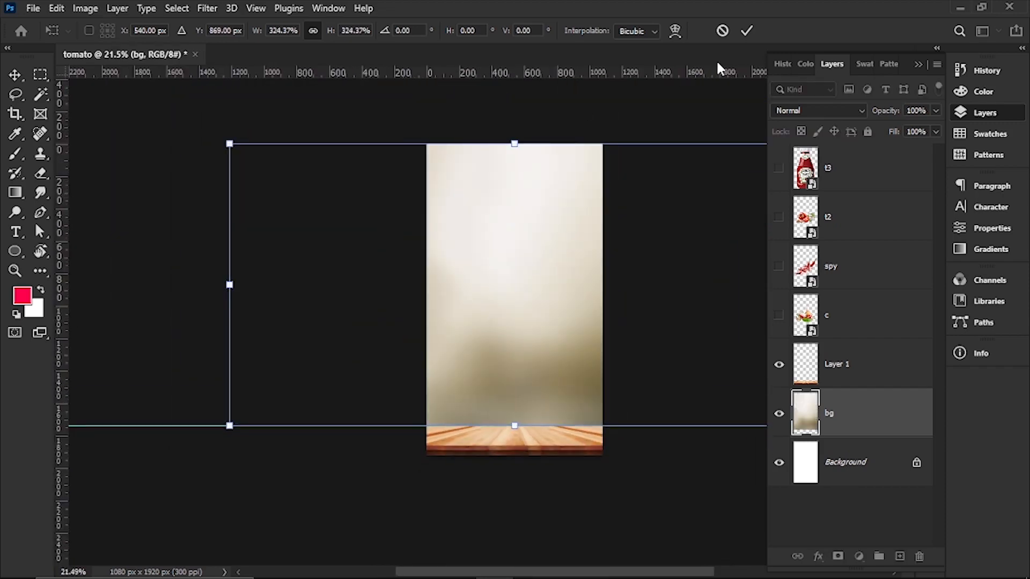
{"action": "left_click", "coordinate": [747, 30]}
{"action": "scroll", "coordinate": [519, 425], "scroll_direction": "up", "scroll_amount": 4}
{"action": "scroll", "coordinate": [581, 449], "scroll_direction": "down", "scroll_amount": 2}
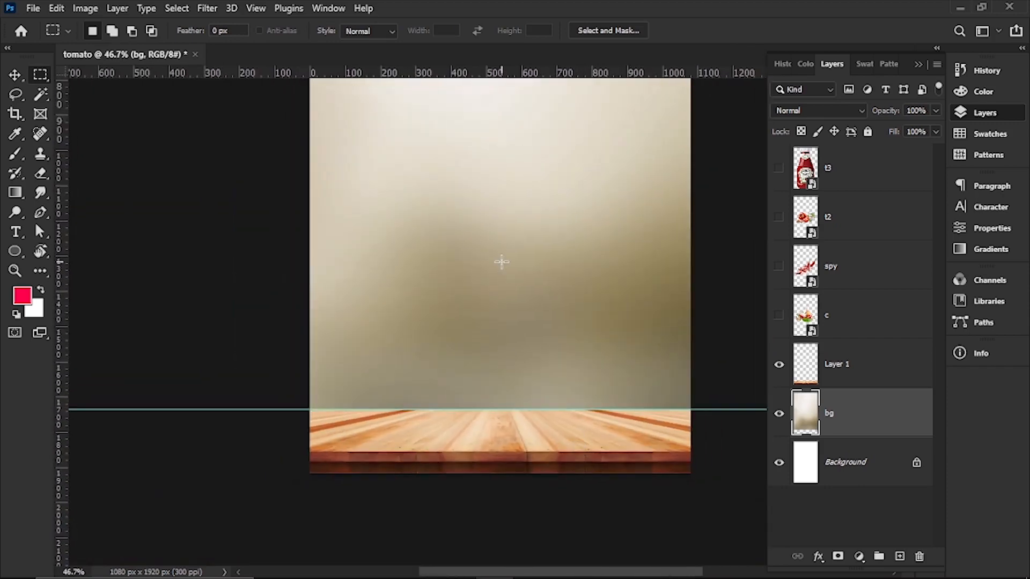
{"action": "scroll", "coordinate": [501, 263], "scroll_direction": "down", "scroll_amount": 2}
{"action": "left_click_drag", "start_coordinate": [493, 299], "coordinate": [408, 396]}
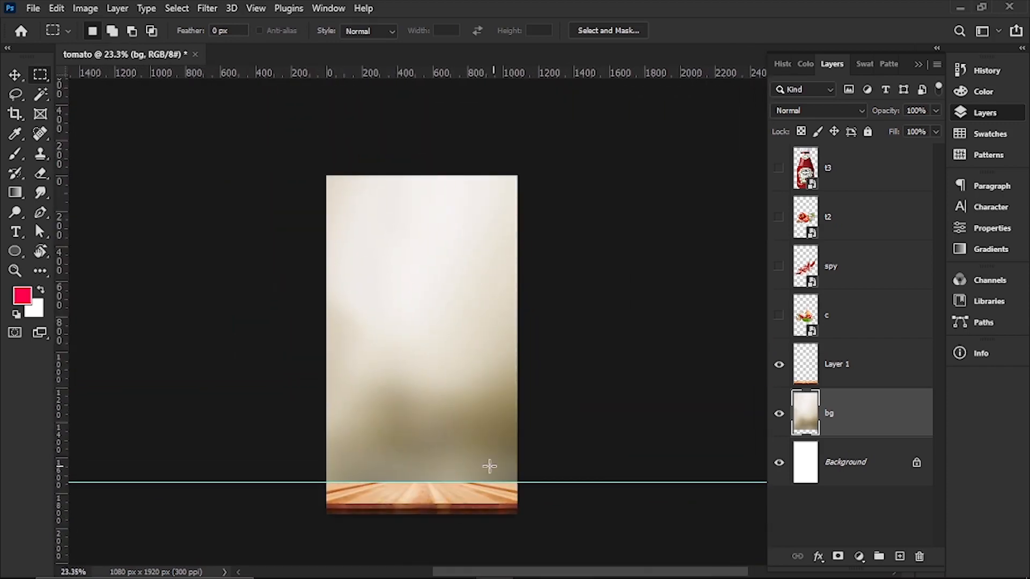
Enlarge the wooden table on Layer 1 upwards to about 178% from its lower edge and remove the horizontal guide
{"action": "key", "text": "v"}
{"action": "left_click", "coordinate": [459, 507]}
{"action": "key", "text": "ctrl+t"}
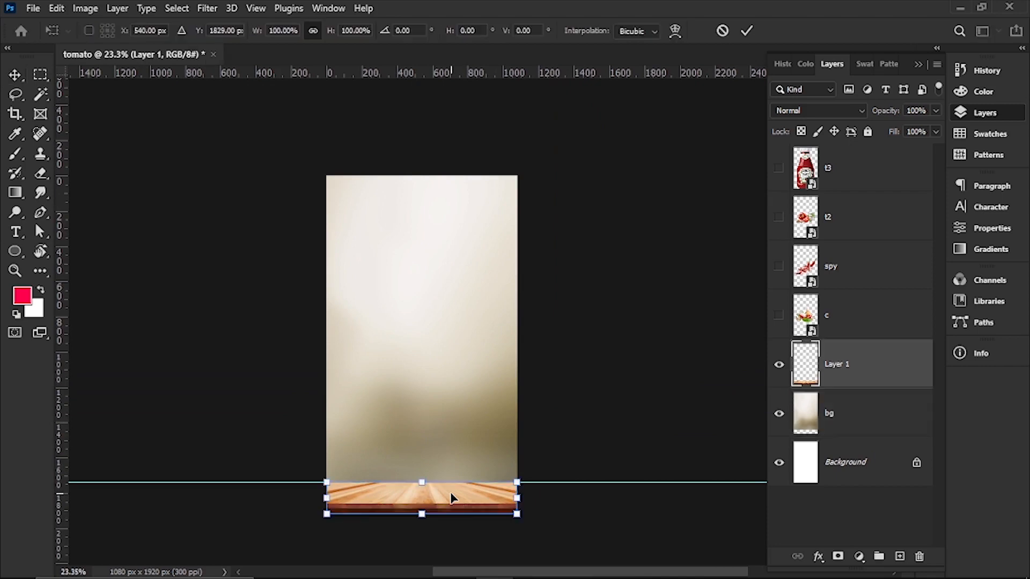
{"action": "left_click_drag", "start_coordinate": [422, 481], "coordinate": [421, 457]}
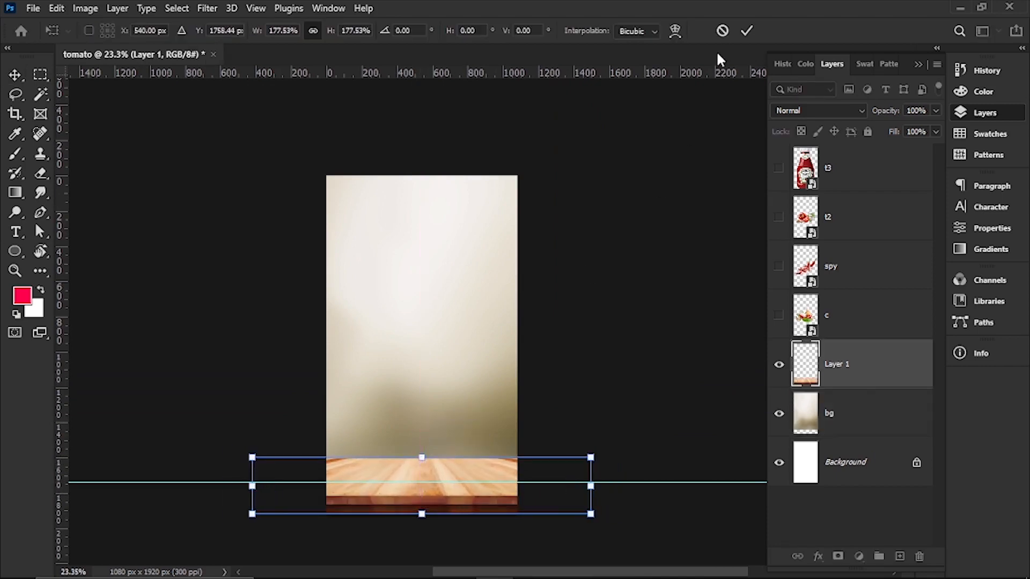
{"action": "left_click", "coordinate": [747, 31]}
{"action": "scroll", "coordinate": [489, 358], "scroll_direction": "down", "scroll_amount": 1}
{"action": "left_click_drag", "start_coordinate": [570, 470], "coordinate": [570, 75]}
{"action": "scroll", "coordinate": [453, 414], "scroll_direction": "up", "scroll_amount": 5}
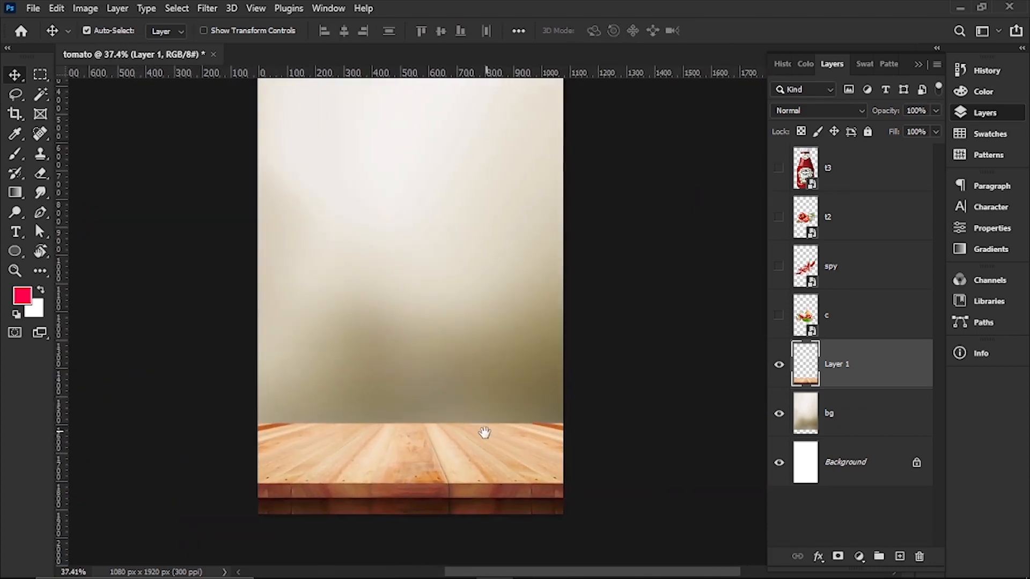
Turn on the visibility of the t3 ketchup bottle layer
{"action": "left_click", "coordinate": [779, 168]}
{"action": "left_click", "coordinate": [778, 169]}
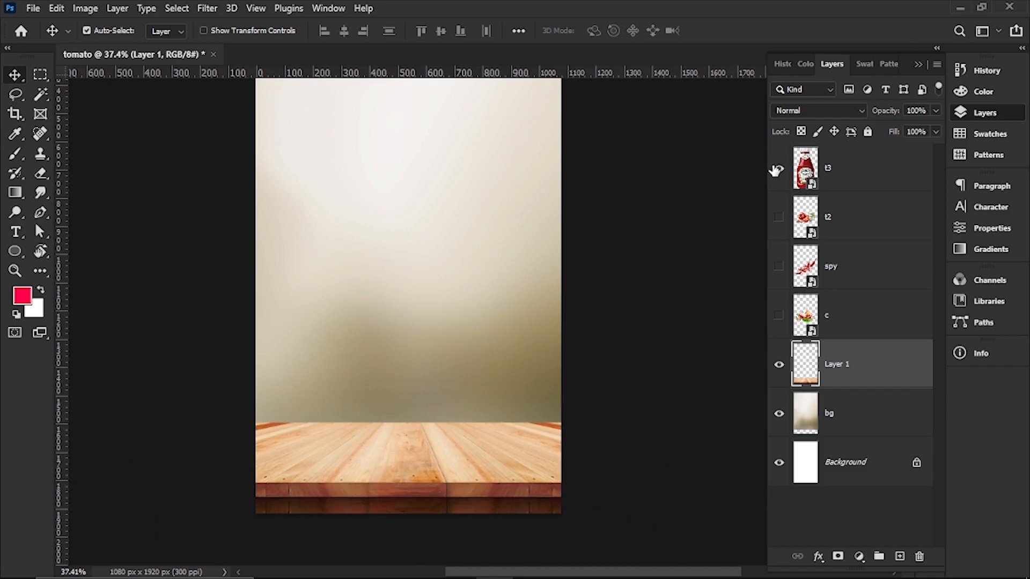
{"action": "left_click", "coordinate": [779, 168]}
{"action": "scroll", "coordinate": [517, 356], "scroll_direction": "down", "scroll_amount": 6}
{"action": "key", "text": "ctrl+t"}
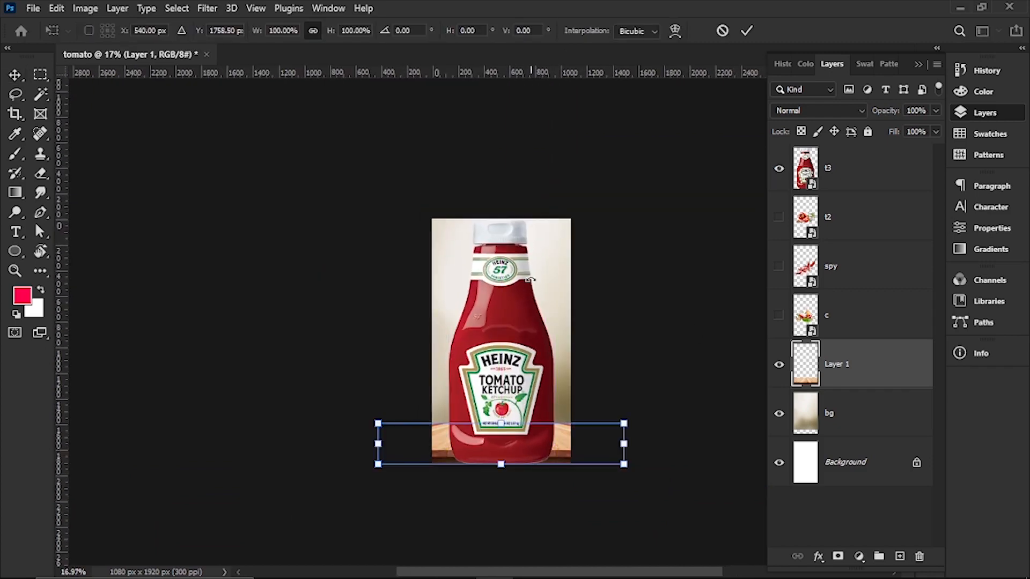
{"action": "left_click", "coordinate": [746, 31]}
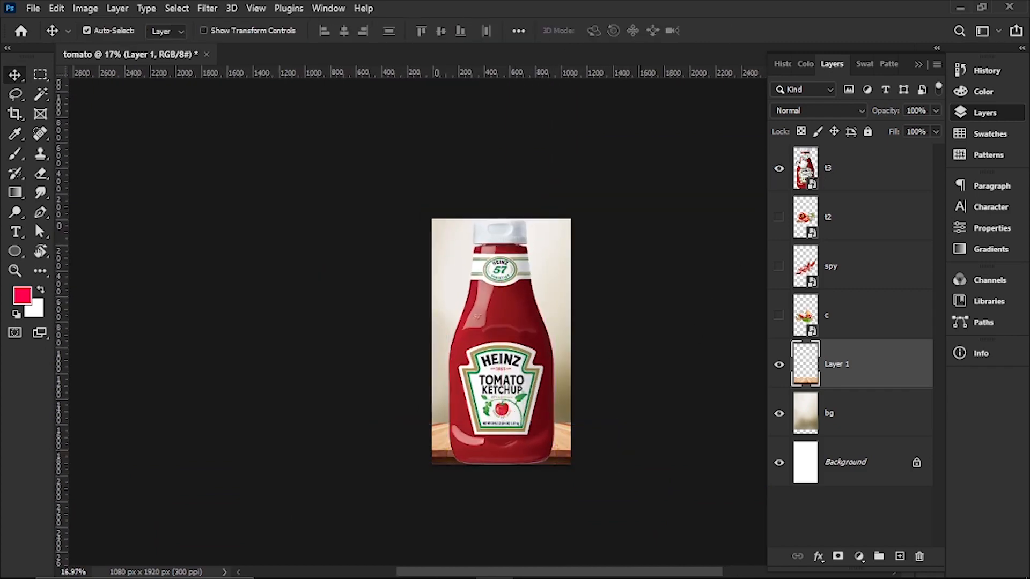
Scale the ketchup bottle down proportionally to about 750 px tall and stand it in the middle of the wooden tabletop
{"action": "left_click", "coordinate": [805, 167]}
{"action": "key", "text": "ctrl+t"}
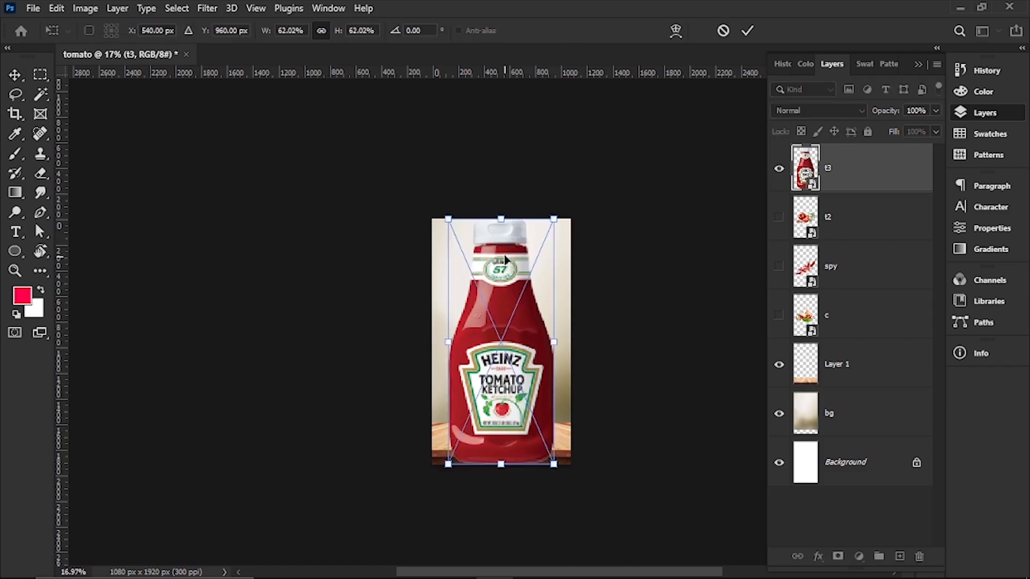
{"action": "left_click_drag", "start_coordinate": [505, 249], "coordinate": [502, 365]}
{"action": "scroll", "coordinate": [519, 441], "scroll_direction": "up", "scroll_amount": 3}
{"action": "left_click_drag", "start_coordinate": [505, 455], "coordinate": [505, 410]}
{"action": "left_click", "coordinate": [749, 32]}
{"action": "scroll", "coordinate": [597, 428], "scroll_direction": "up", "scroll_amount": 2}
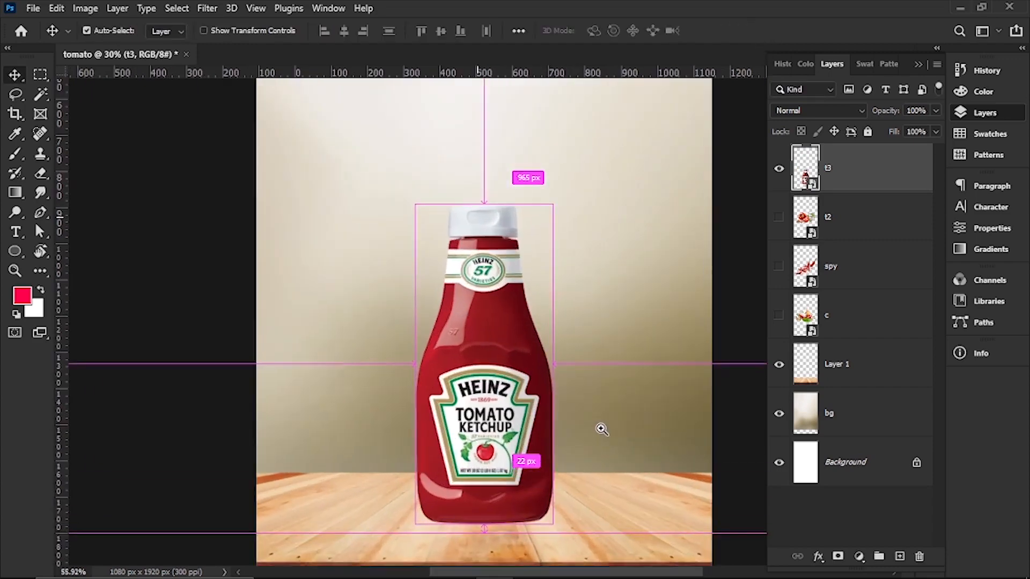
{"action": "scroll", "coordinate": [559, 423], "scroll_direction": "down", "scroll_amount": 3}
{"action": "left_click", "coordinate": [497, 438]}
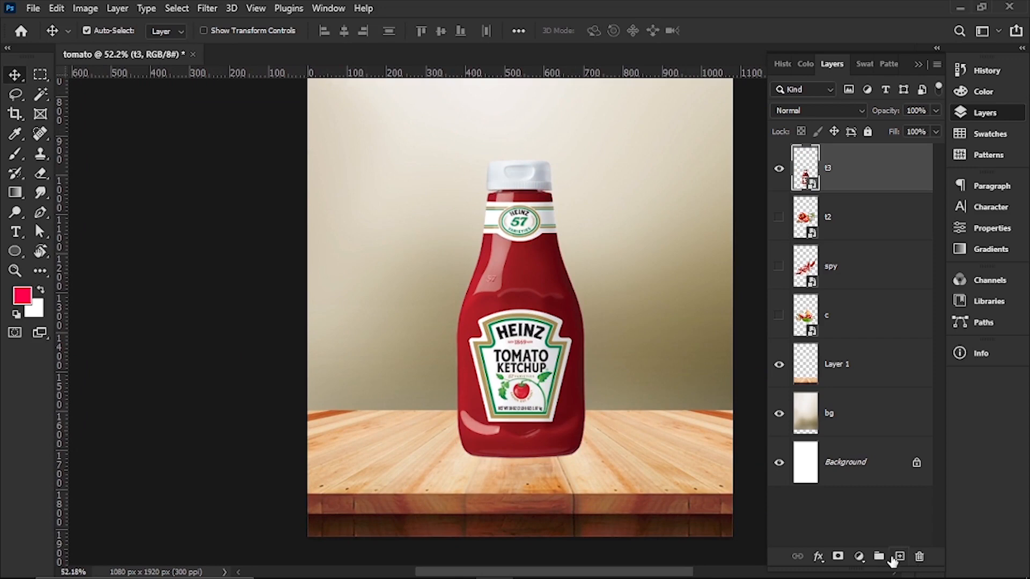
Paint a soft black shadow at the bottle's base on a new layer with the flattened 500 px brush, and stack the bottle above it
{"action": "left_click", "coordinate": [900, 557]}
{"action": "left_click", "coordinate": [16, 154]}
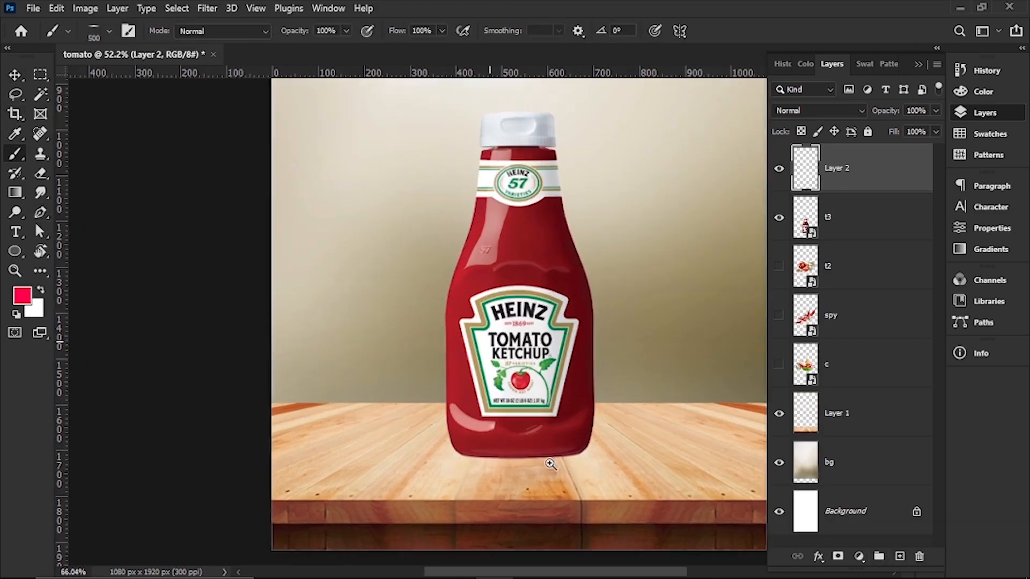
{"action": "scroll", "coordinate": [532, 462], "scroll_direction": "up", "scroll_amount": 5}
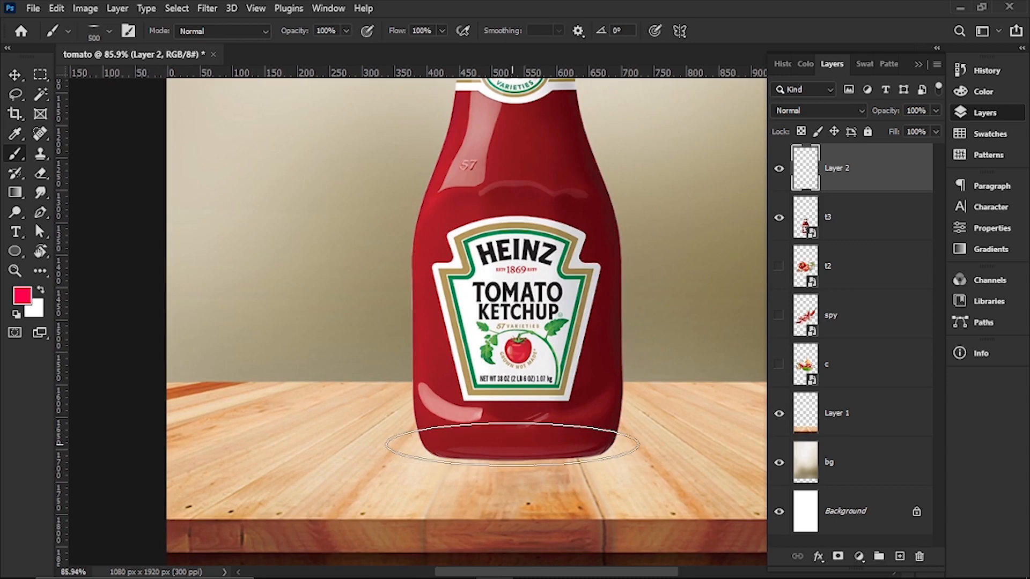
{"action": "left_click", "coordinate": [512, 445]}
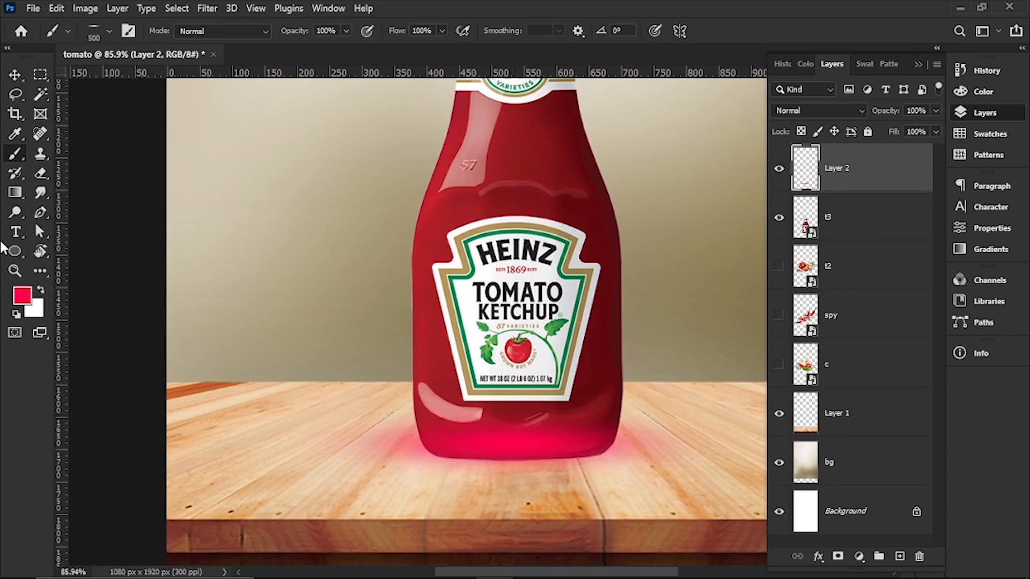
{"action": "key", "text": "ctrl+z"}
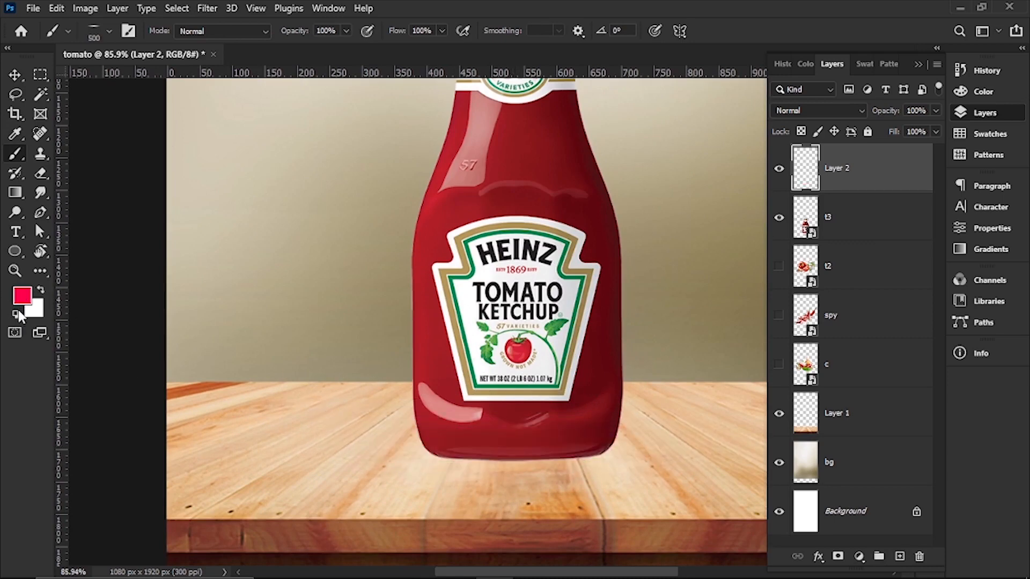
{"action": "left_click", "coordinate": [17, 314]}
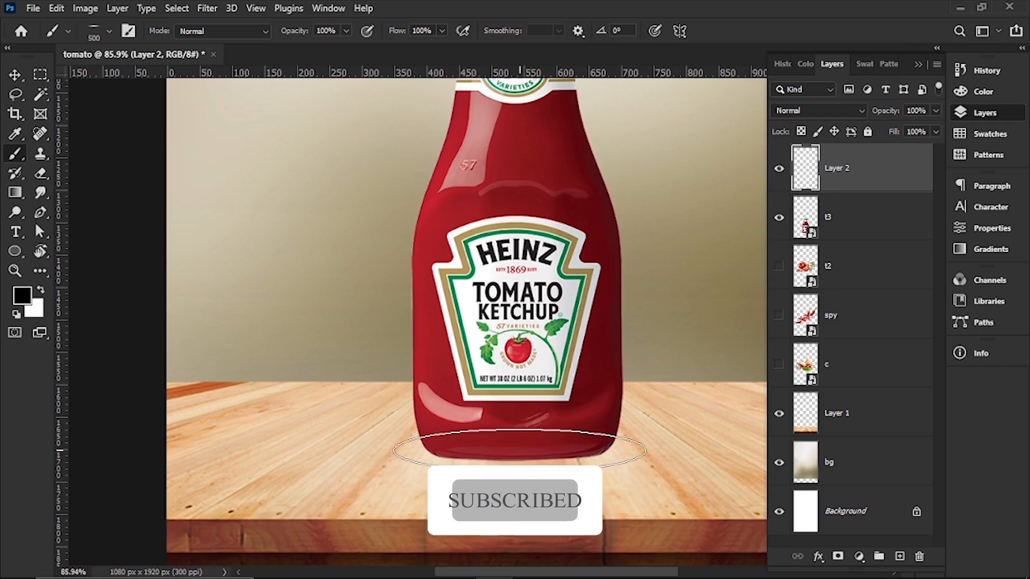
{"action": "left_click", "coordinate": [519, 447]}
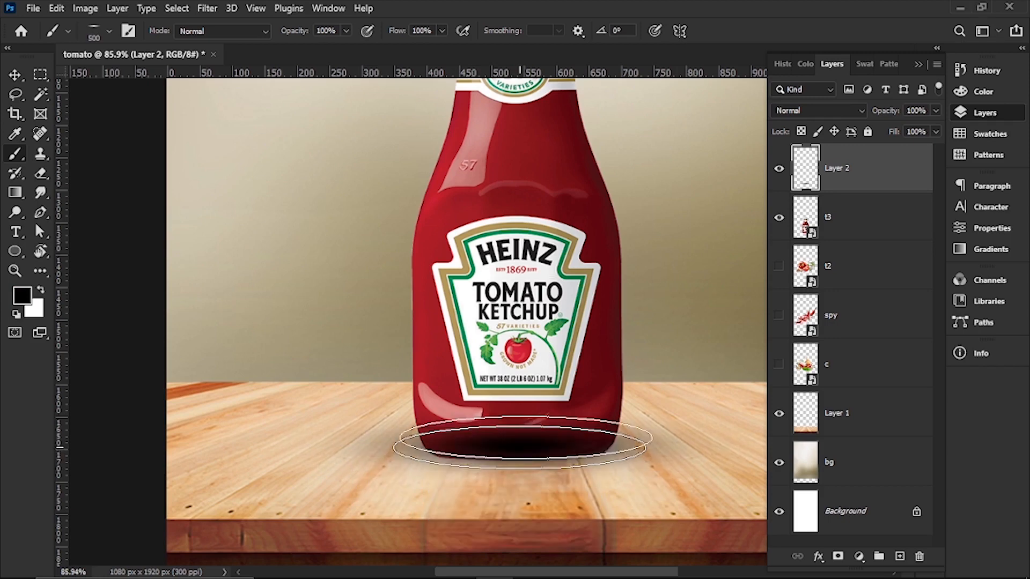
{"action": "left_click_drag", "start_coordinate": [805, 225], "coordinate": [813, 146]}
{"action": "mouse_move", "coordinate": [628, 451]}
{"action": "left_mouse_down"}
{"action": "mouse_move", "coordinate": [579, 446]}
{"action": "mouse_move", "coordinate": [633, 454]}
{"action": "left_mouse_up"}
{"action": "key", "text": "v"}
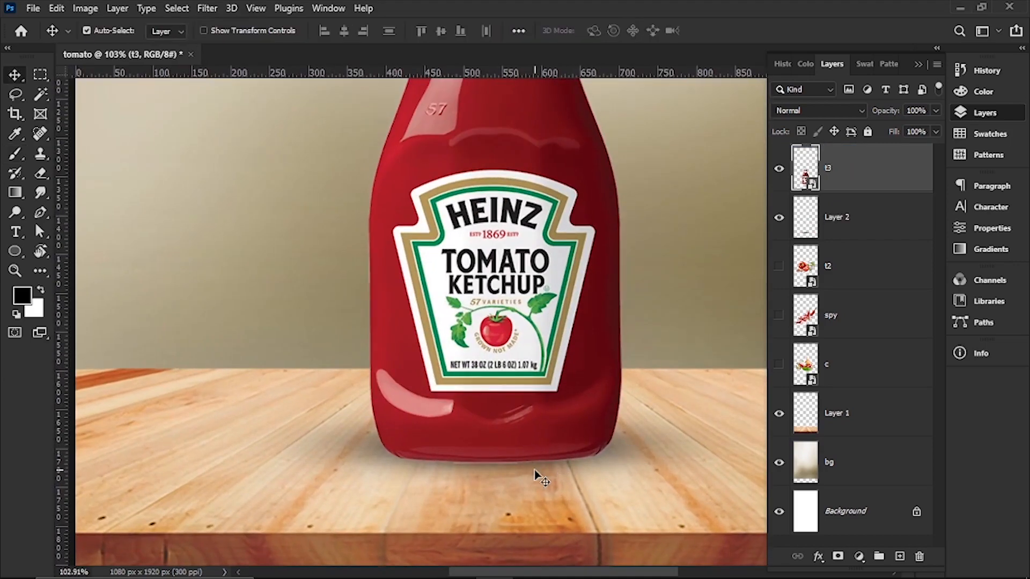
{"action": "key", "text": "ctrl"}
Squash the shadow on Layer 2 to about 44% height at the bottle's base and rename the layer "show"
{"action": "left_click", "coordinate": [853, 217]}
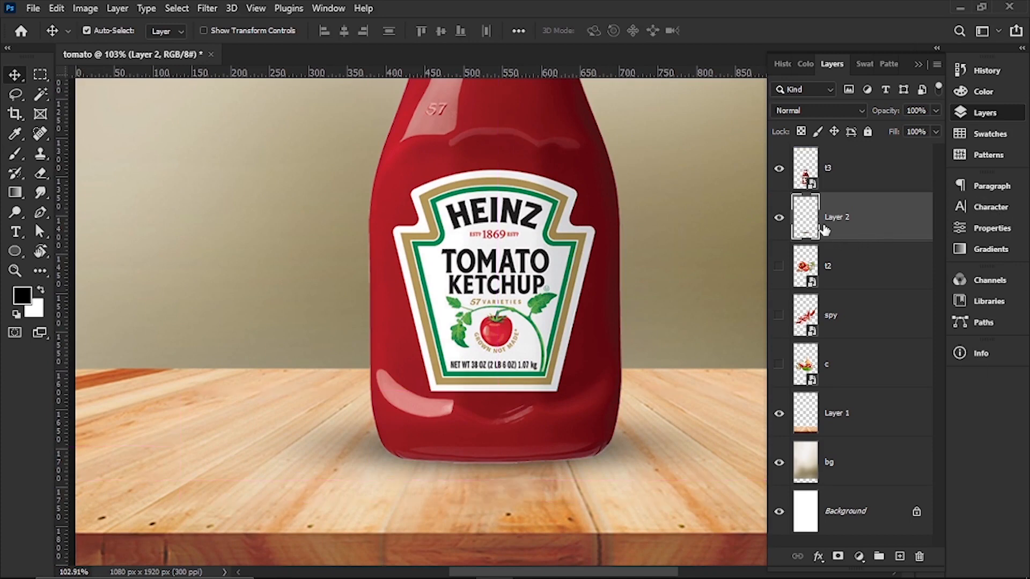
{"action": "key", "text": "ctrl+t"}
{"action": "left_click_drag", "start_coordinate": [497, 498], "coordinate": [547, 455]}
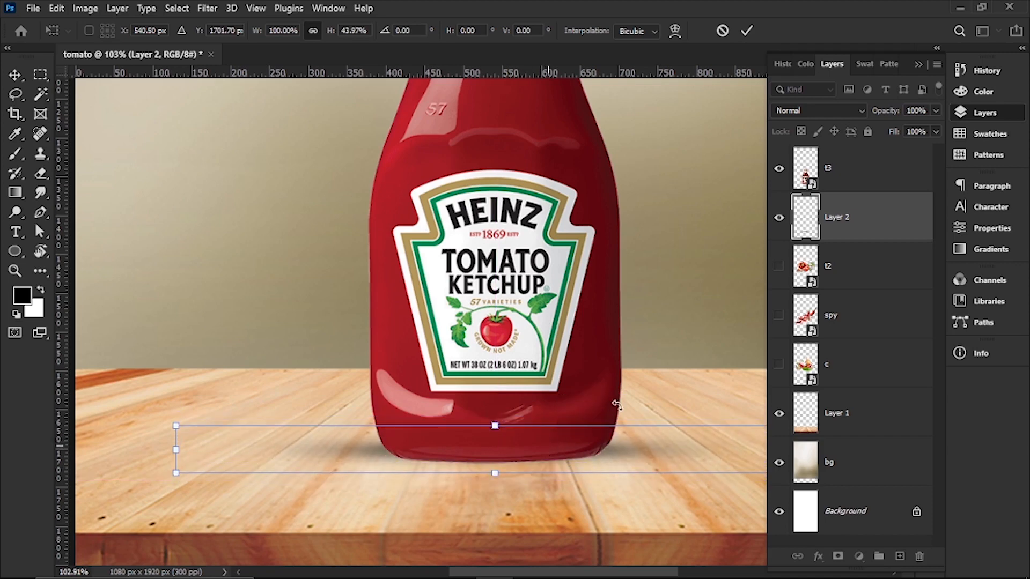
{"action": "key", "text": "Return"}
{"action": "double_click", "coordinate": [837, 220]}
{"action": "type", "text": "show"}
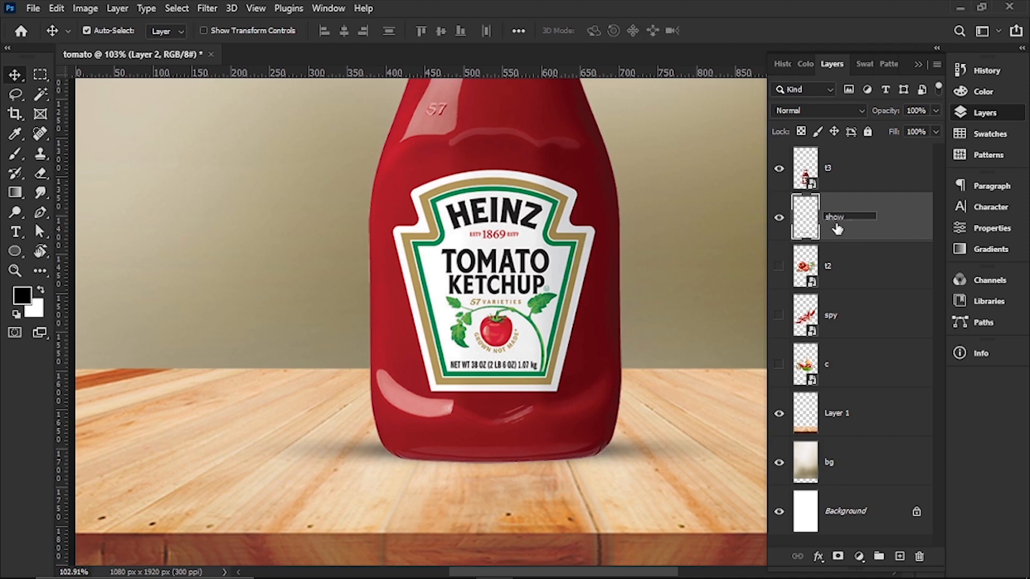
{"action": "key", "text": "Return"}
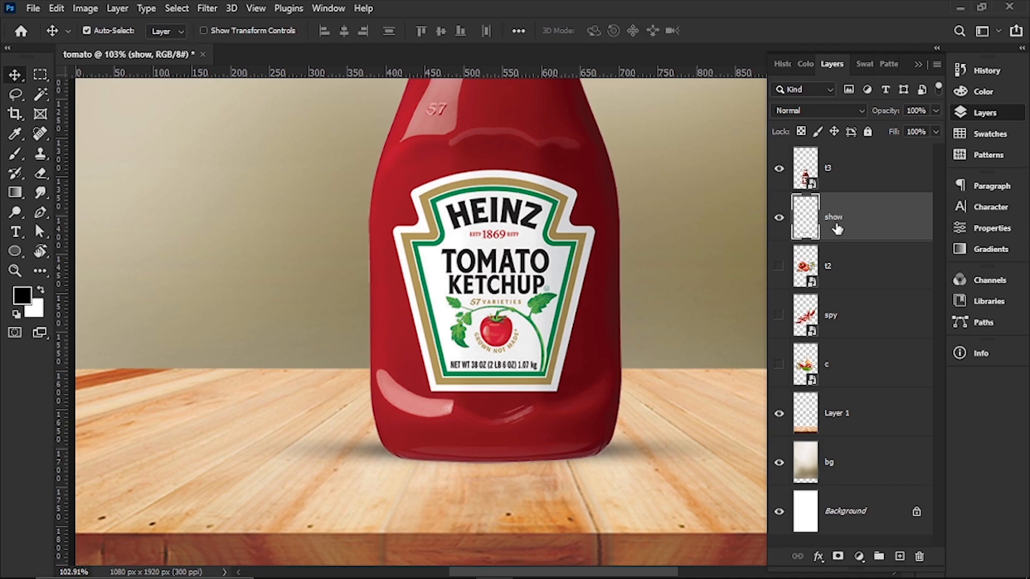
Show the t2 tomato and garlic layer, scale it proportionally to about 8.6%, and place it on the table behind the bottle's right side
{"action": "left_click_drag", "start_coordinate": [553, 354], "coordinate": [488, 358]}
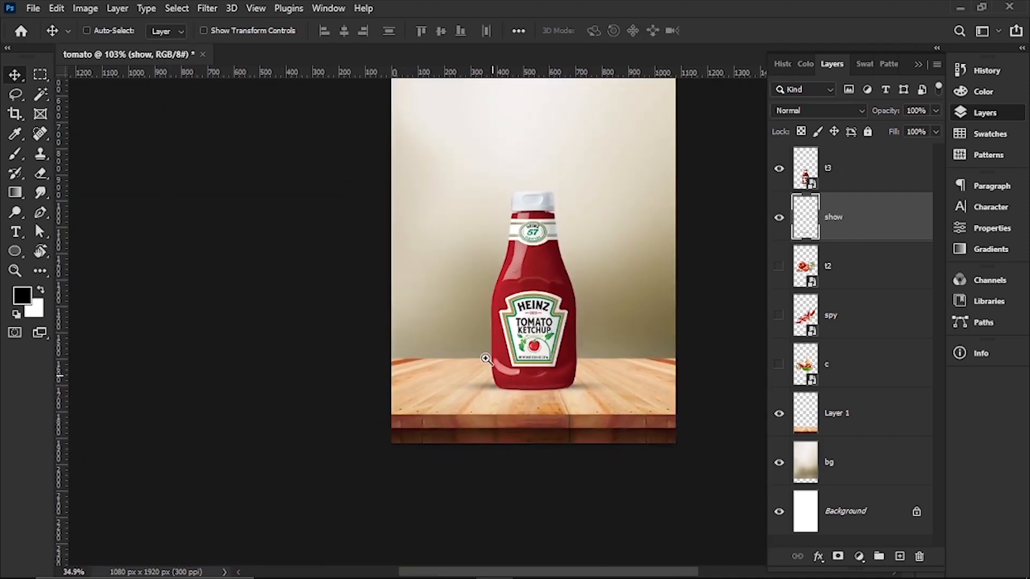
{"action": "left_click_drag", "start_coordinate": [554, 406], "coordinate": [608, 428]}
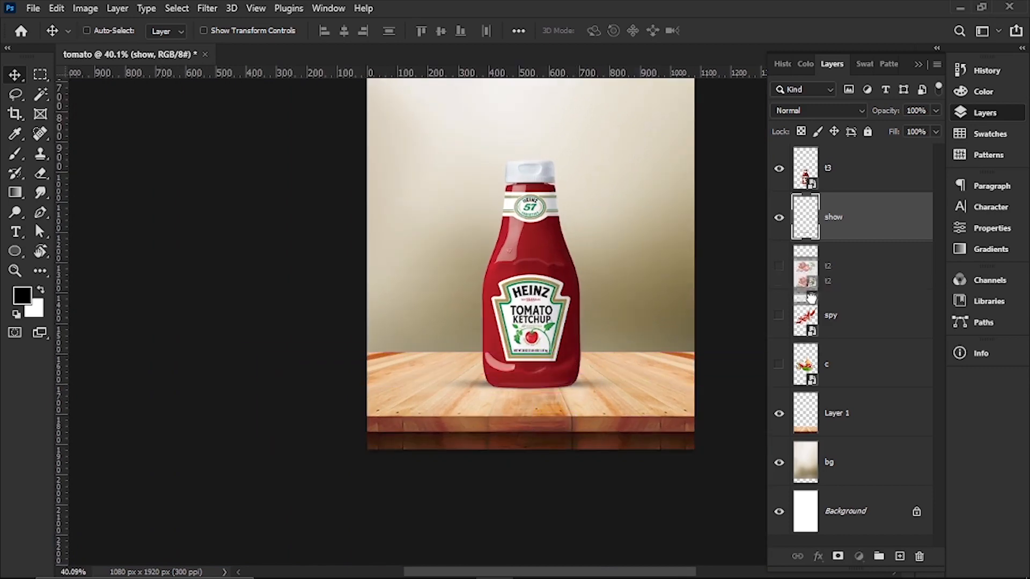
{"action": "left_click", "coordinate": [819, 271]}
{"action": "left_click", "coordinate": [775, 266]}
{"action": "left_click", "coordinate": [775, 266]}
{"action": "left_click", "coordinate": [775, 266]}
{"action": "key", "text": "ctrl+t"}
{"action": "left_click_drag", "start_coordinate": [610, 213], "coordinate": [649, 416]}
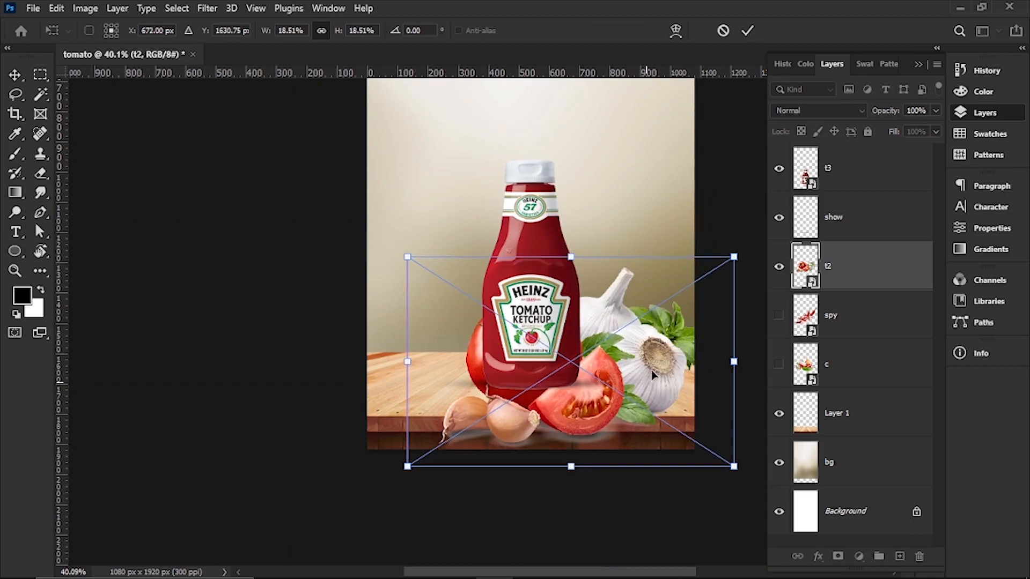
{"action": "left_click_drag", "start_coordinate": [738, 255], "coordinate": [559, 369]}
{"action": "left_click_drag", "start_coordinate": [513, 414], "coordinate": [612, 375]}
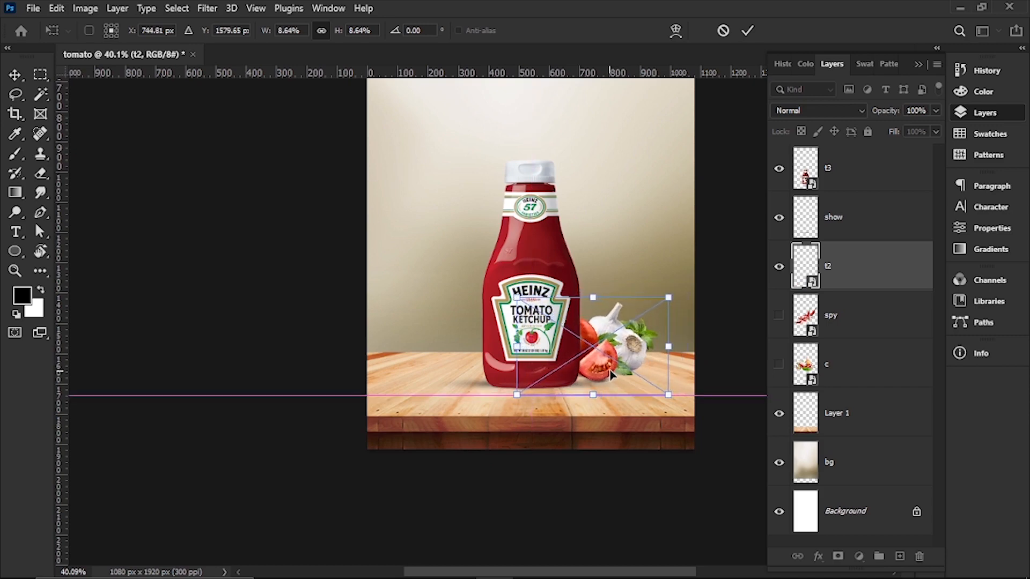
{"action": "left_click", "coordinate": [747, 31]}
Show the c vegetable layer, scale it proportionally to 16.8%, and place it on the table behind the bottle's left side
{"action": "left_click", "coordinate": [779, 364]}
{"action": "left_click", "coordinate": [779, 364]}
{"action": "left_click", "coordinate": [779, 364]}
{"action": "left_click", "coordinate": [805, 365]}
{"action": "key", "text": "ctrl+t"}
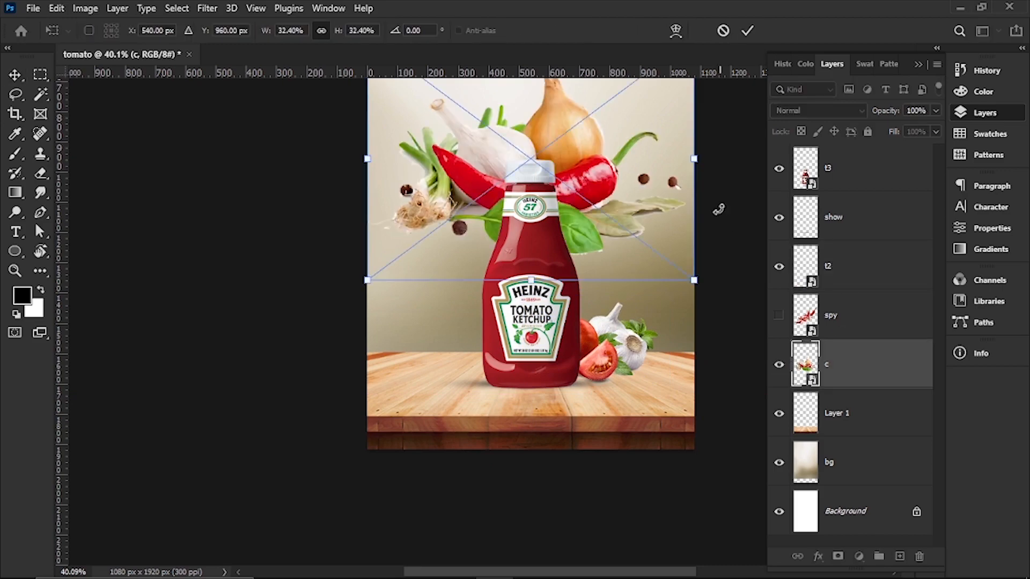
{"action": "left_click_drag", "start_coordinate": [691, 161], "coordinate": [593, 158]}
{"action": "left_click_drag", "start_coordinate": [468, 149], "coordinate": [468, 301]}
{"action": "left_click_drag", "start_coordinate": [481, 243], "coordinate": [481, 286]}
{"action": "left_click_drag", "start_coordinate": [564, 78], "coordinate": [580, 302]}
{"action": "left_click_drag", "start_coordinate": [583, 341], "coordinate": [621, 341]}
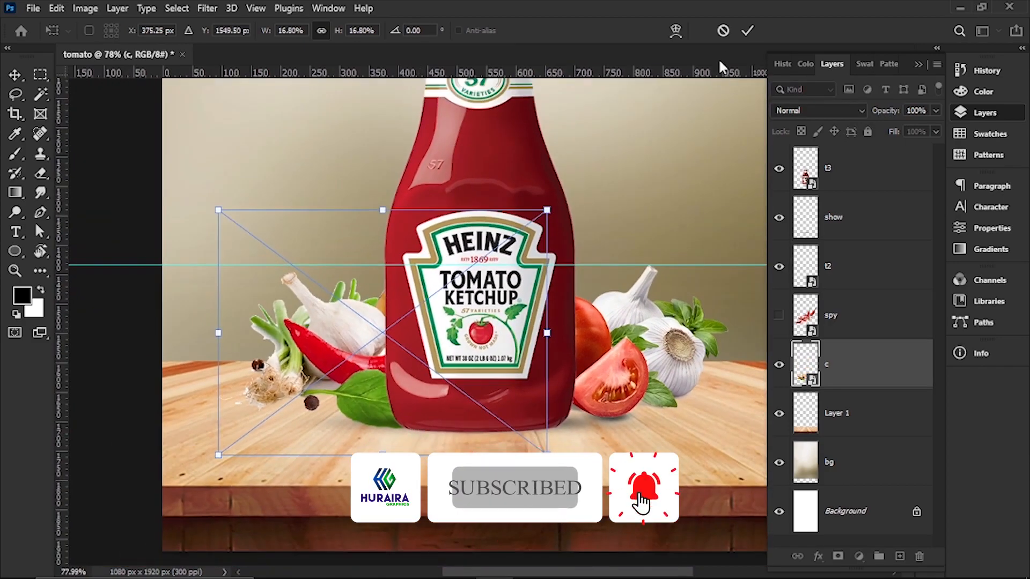
{"action": "left_click", "coordinate": [747, 30]}
Examine the whole composition, comparing it with and without the t2 tomato and garlic group
{"action": "left_click_drag", "start_coordinate": [597, 318], "coordinate": [575, 321]}
{"action": "left_click_drag", "start_coordinate": [546, 369], "coordinate": [477, 381]}
{"action": "left_click_drag", "start_coordinate": [517, 311], "coordinate": [523, 381]}
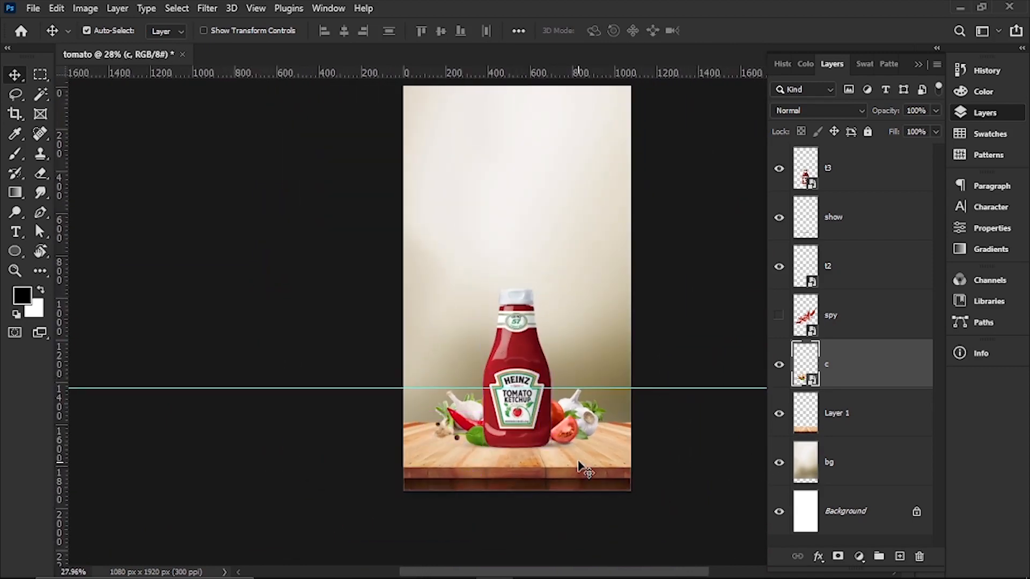
{"action": "mouse_move", "coordinate": [563, 384]}
{"action": "left_mouse_down"}
{"action": "mouse_move", "coordinate": [533, 382]}
{"action": "mouse_move", "coordinate": [556, 385]}
{"action": "left_mouse_up"}
{"action": "left_click_drag", "start_coordinate": [576, 347], "coordinate": [548, 414]}
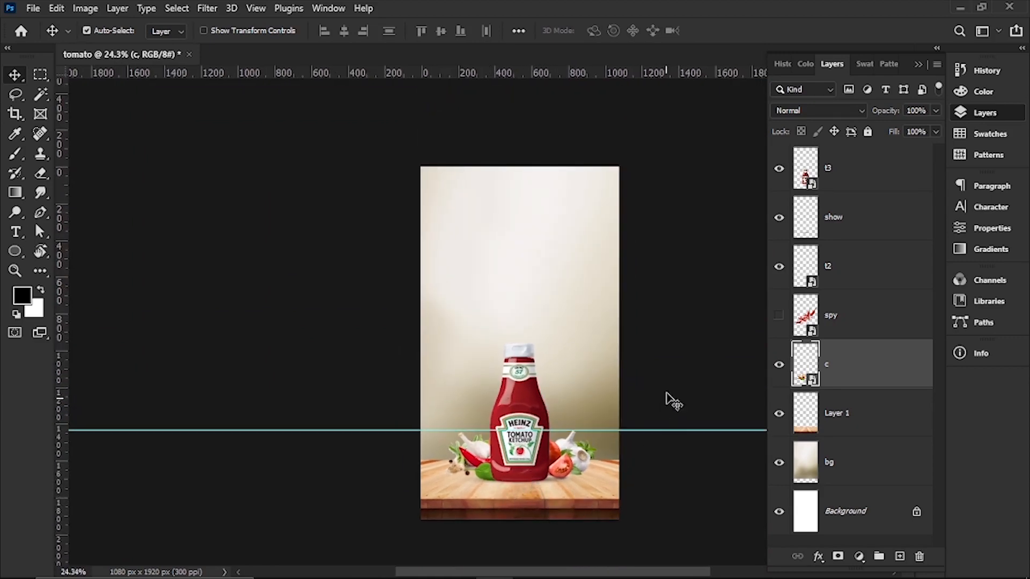
{"action": "left_click", "coordinate": [778, 267]}
{"action": "left_click", "coordinate": [778, 267]}
{"action": "left_click_drag", "start_coordinate": [529, 263], "coordinate": [561, 282]}
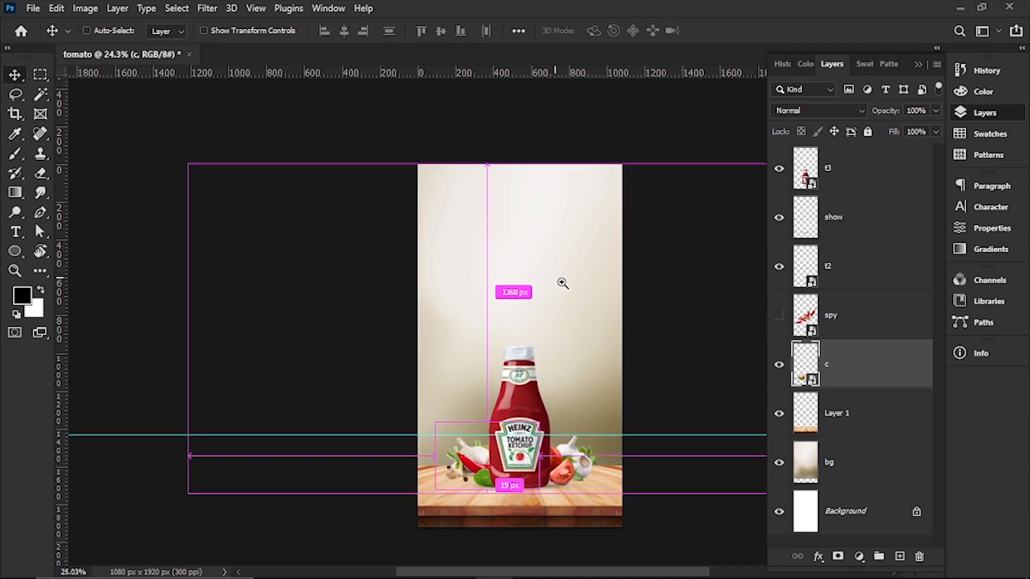
Enlarge the ketchup bottle proportionally to about 26.5%, growing it upward so its base stays on the tabletop
{"action": "left_click", "coordinate": [524, 308]}
{"action": "left_click", "coordinate": [543, 390]}
{"action": "key", "text": "ctrl+t"}
{"action": "left_click_drag", "start_coordinate": [518, 363], "coordinate": [522, 294]}
{"action": "scroll", "coordinate": [515, 322], "scroll_direction": "down", "scroll_amount": 5}
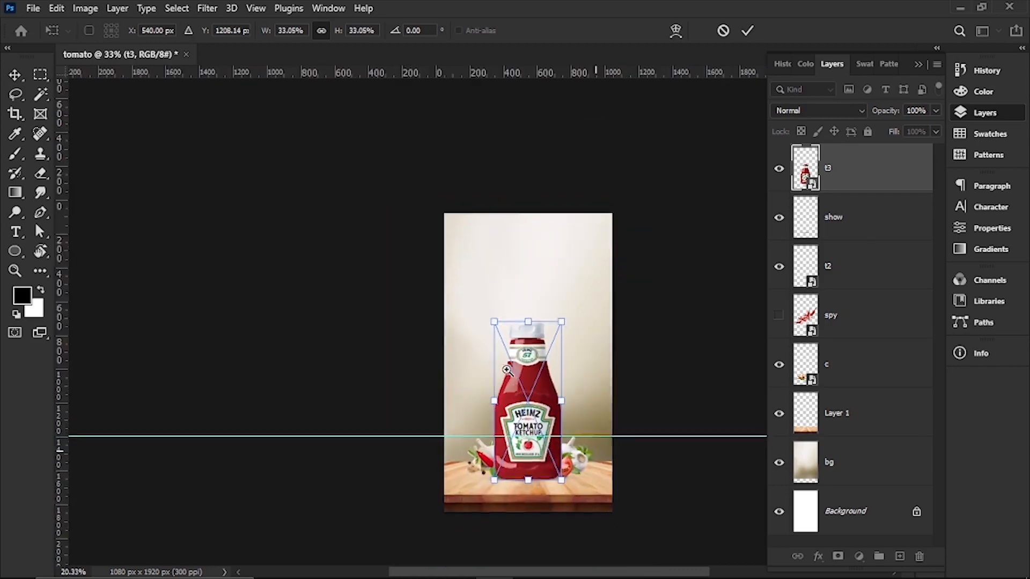
{"action": "key", "text": "ctrl+z"}
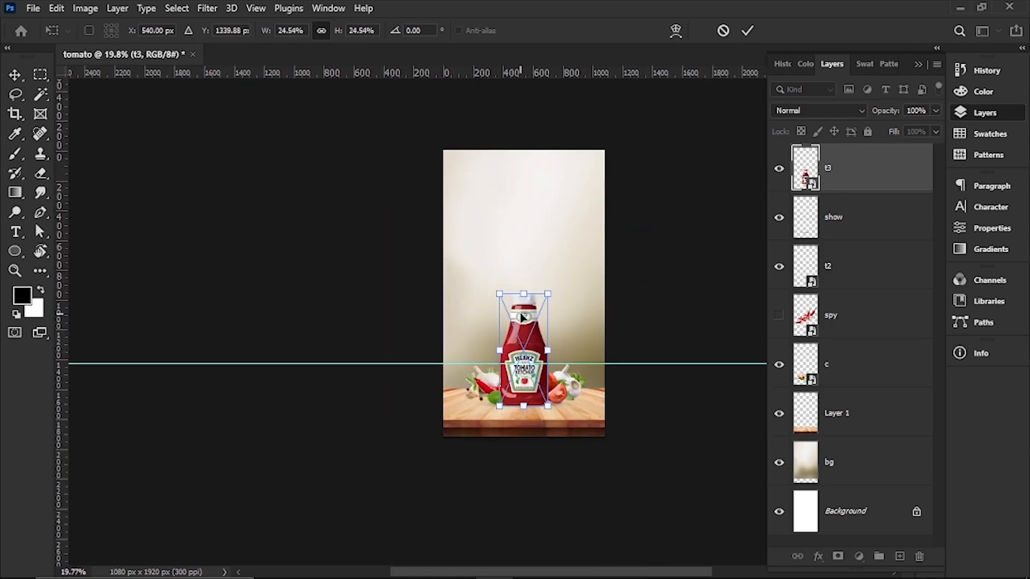
{"action": "scroll", "coordinate": [523, 319], "scroll_direction": "up", "scroll_amount": 3}
{"action": "left_click_drag", "start_coordinate": [523, 293], "coordinate": [524, 285]}
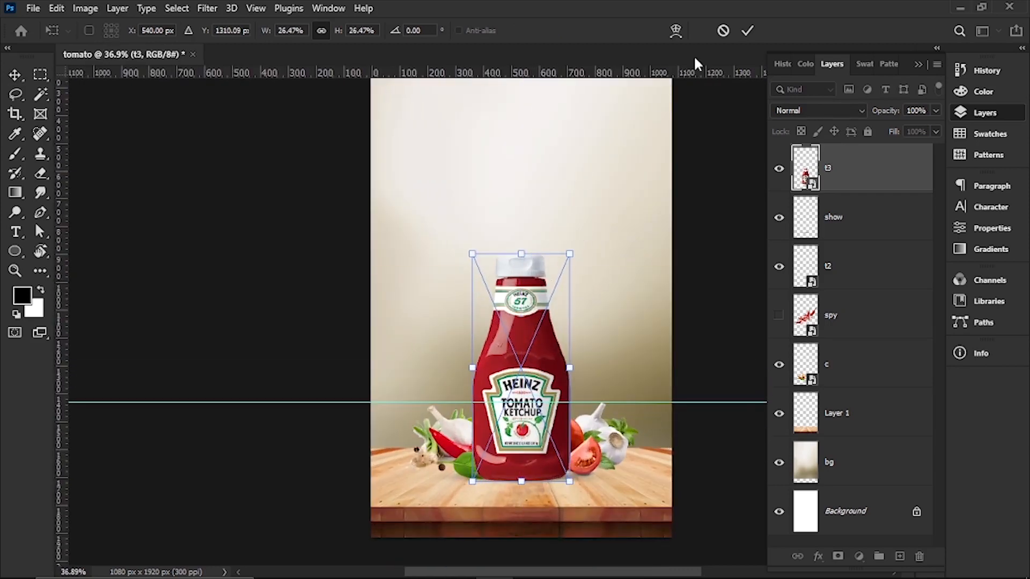
{"action": "left_click", "coordinate": [746, 32]}
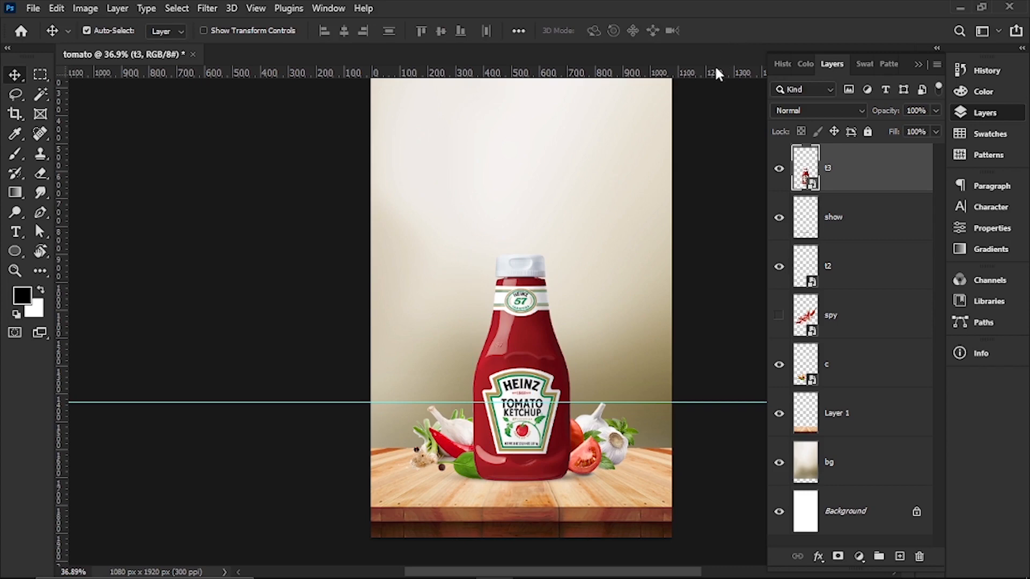
{"action": "left_click_drag", "start_coordinate": [539, 465], "coordinate": [494, 323]}
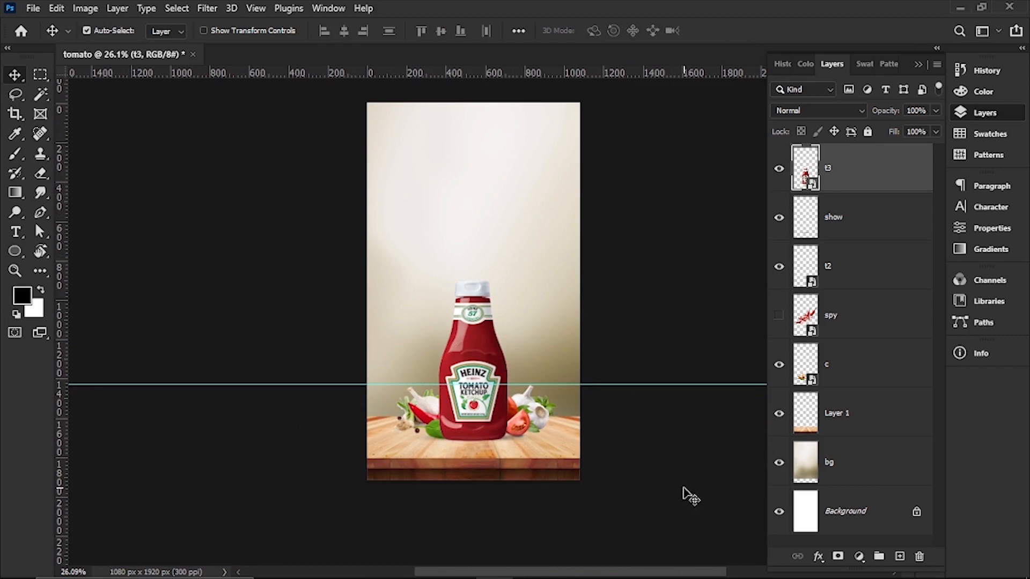
Rename the bottle layer t3 as "tomato" and the vegetable layer t2 as "r1"
{"action": "double_click", "coordinate": [831, 170]}
{"action": "left_click", "coordinate": [831, 268]}
{"action": "double_click", "coordinate": [829, 265]}
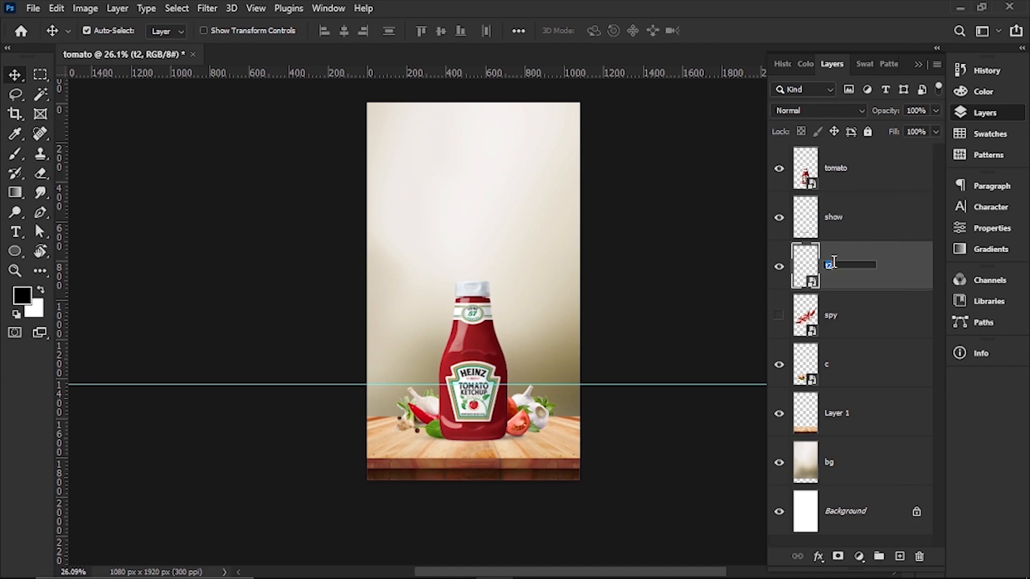
{"action": "left_click", "coordinate": [816, 362]}
Show the spy layer with the flying chillies and delete it from the document
{"action": "left_click", "coordinate": [779, 316]}
{"action": "left_click", "coordinate": [805, 316]}
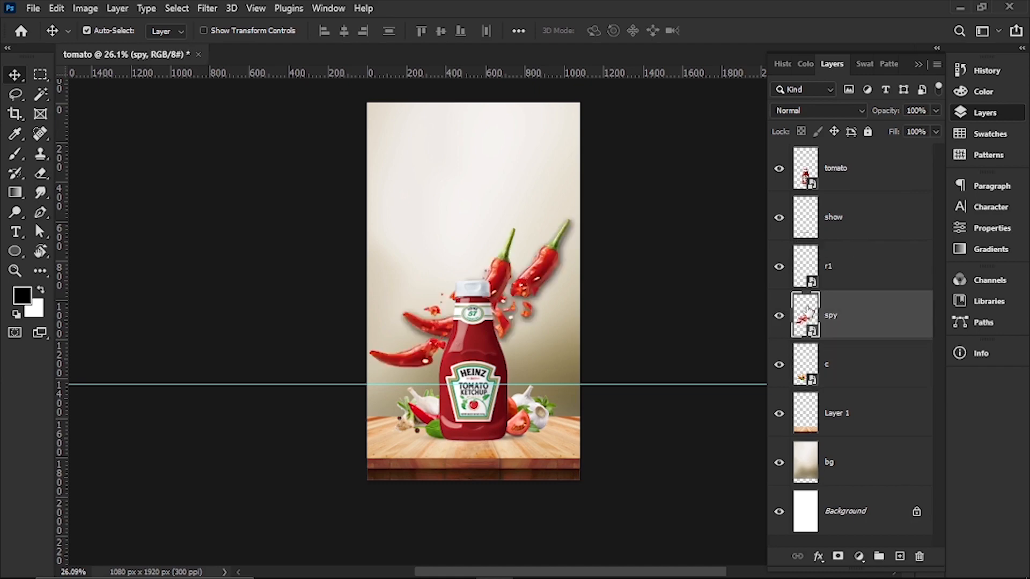
{"action": "key", "text": "Delete"}
{"action": "left_click", "coordinate": [779, 364]}
{"action": "left_click", "coordinate": [779, 364]}
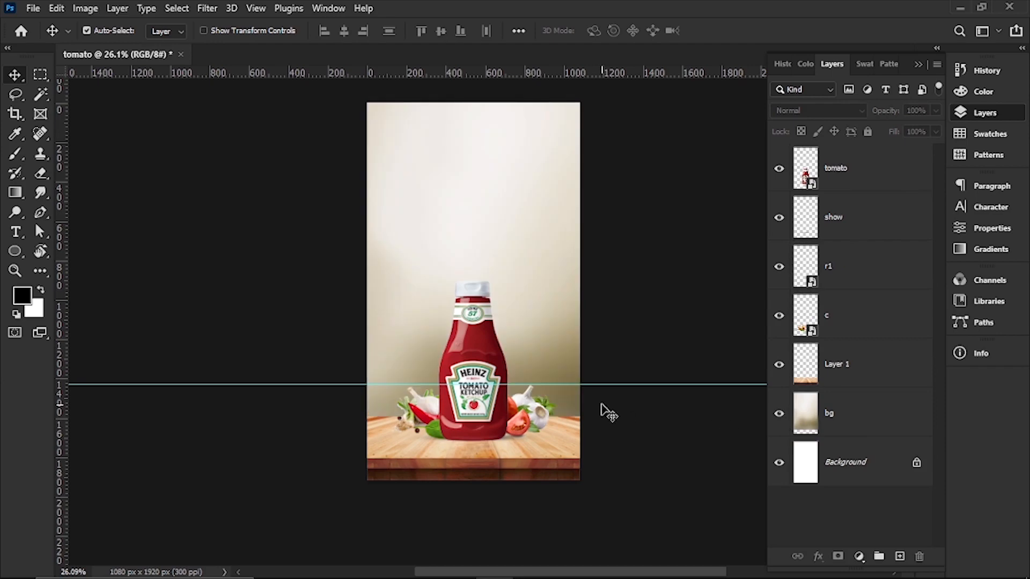
Add the horizontal text "tomato ketchup" on two centred lines near the top of the poster, above the bottle
{"action": "left_click_drag", "start_coordinate": [601, 404], "coordinate": [586, 400]}
{"action": "scroll", "coordinate": [586, 401], "scroll_direction": "down", "scroll_amount": 4}
{"action": "scroll", "coordinate": [534, 354], "scroll_direction": "up", "scroll_amount": 5}
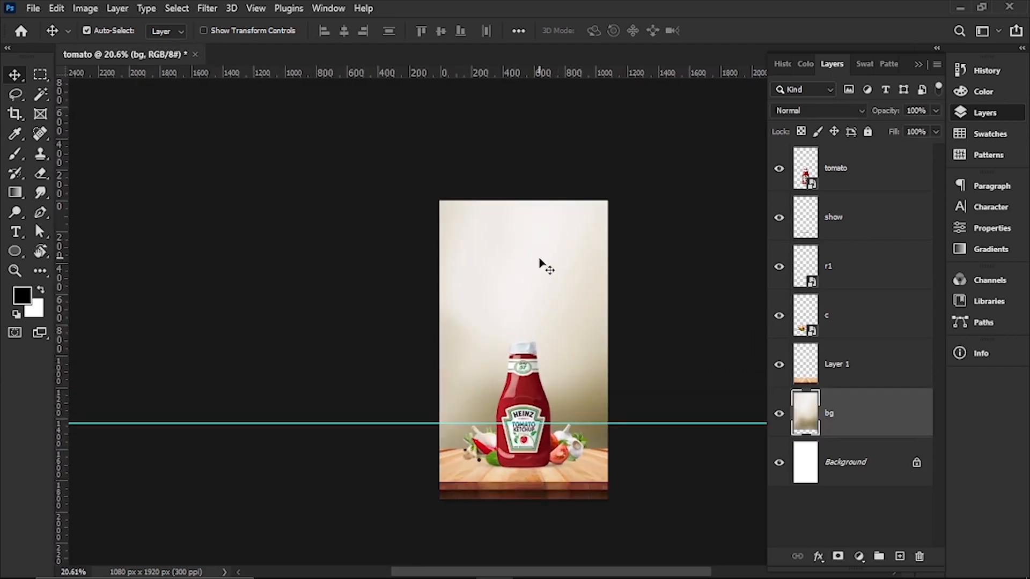
{"action": "scroll", "coordinate": [546, 317], "scroll_direction": "down", "scroll_amount": 1}
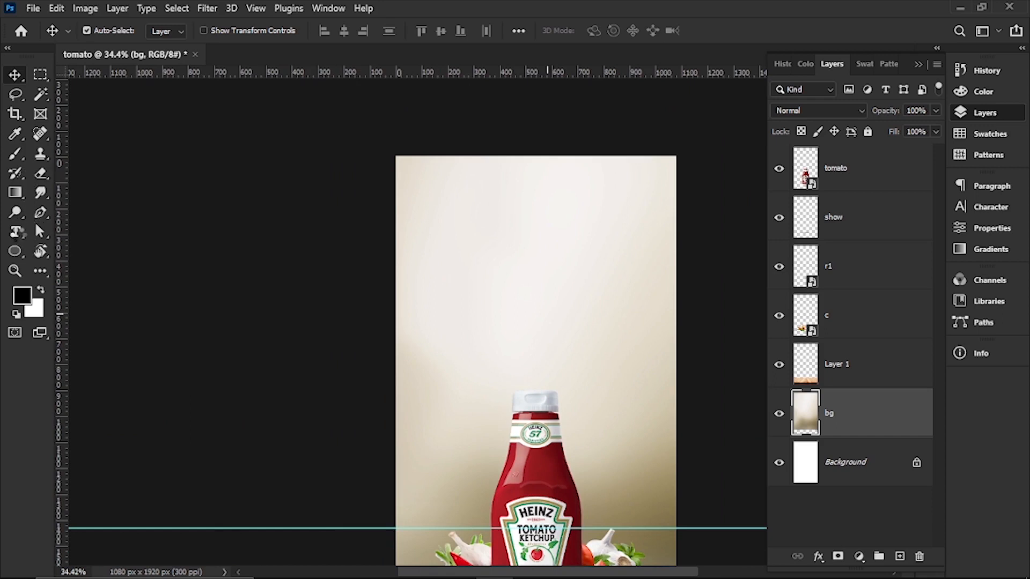
{"action": "left_click", "coordinate": [15, 233]}
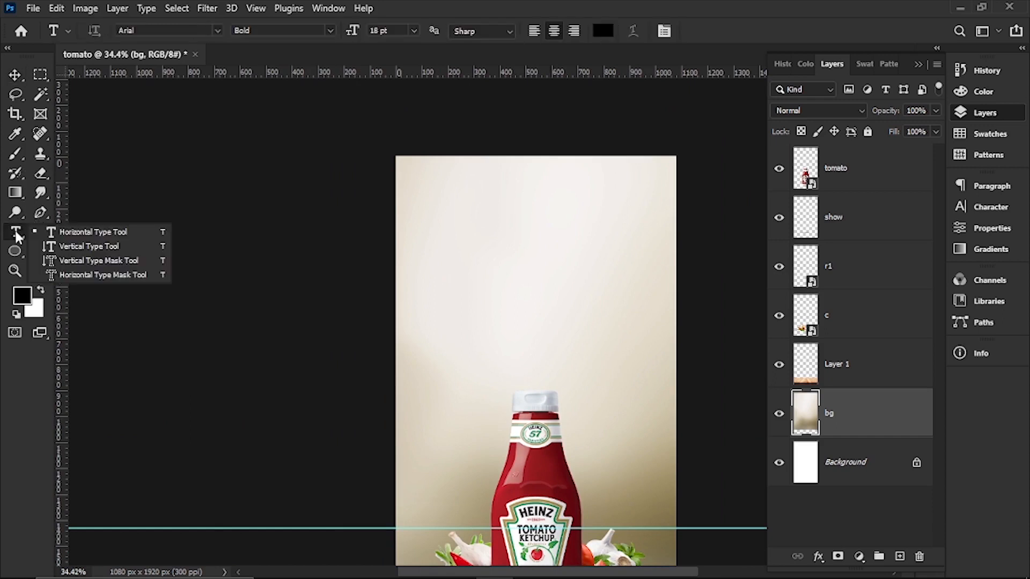
{"action": "left_click", "coordinate": [134, 232]}
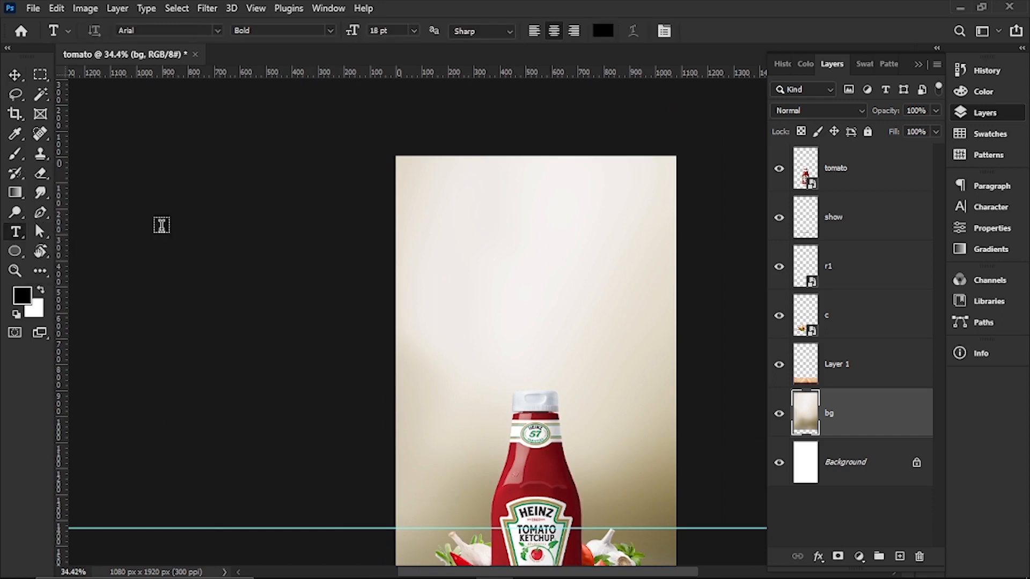
{"action": "left_click", "coordinate": [509, 203]}
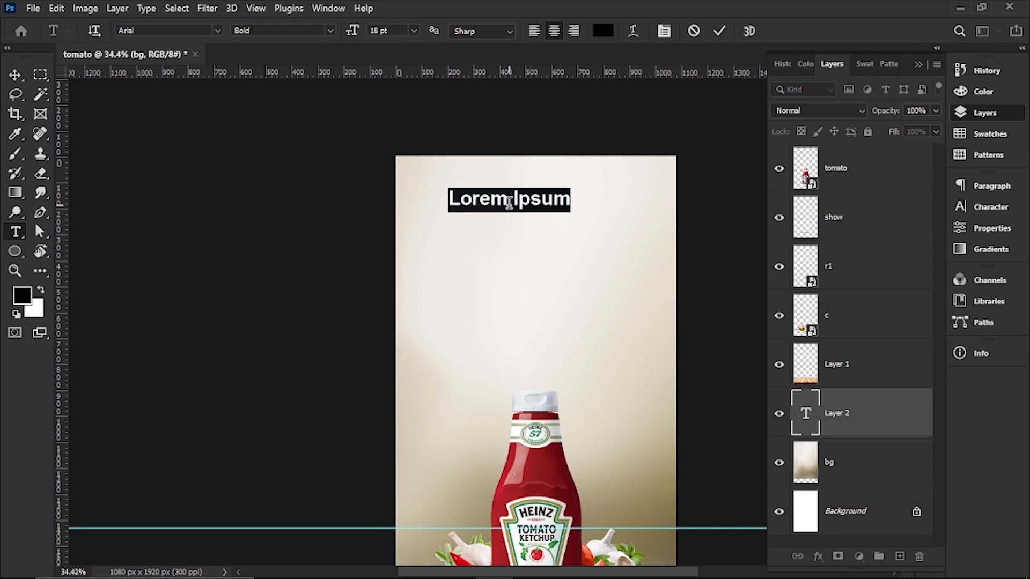
{"action": "type", "text": "tomato"}
{"action": "key", "text": "Return"}
{"action": "type", "text": "ketchup"}
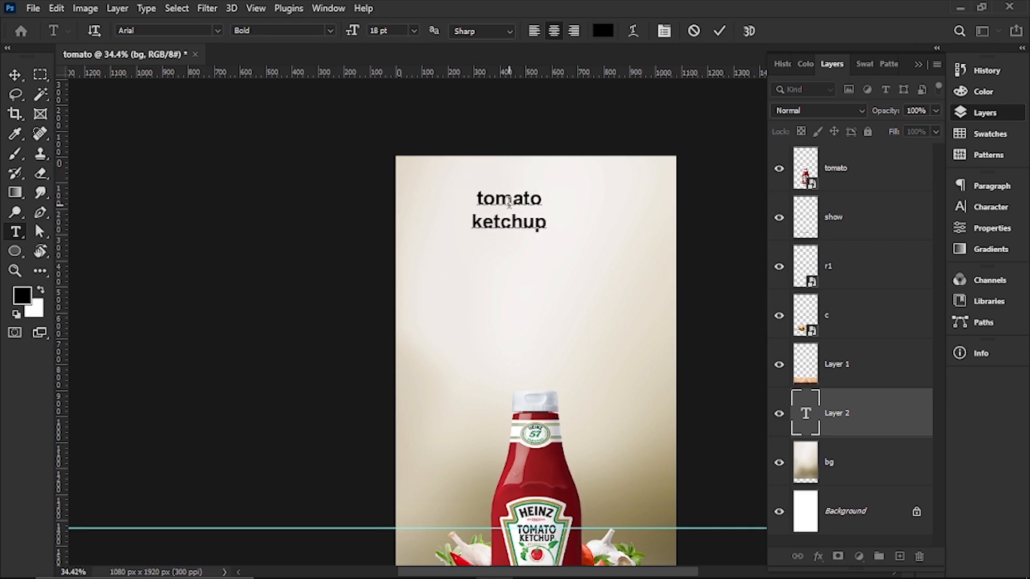
{"action": "left_click", "coordinate": [719, 32]}
Format the whole "tomato ketchup" text as Arial Bold at 36 pt in all caps
{"action": "key", "text": "ctrl+a"}
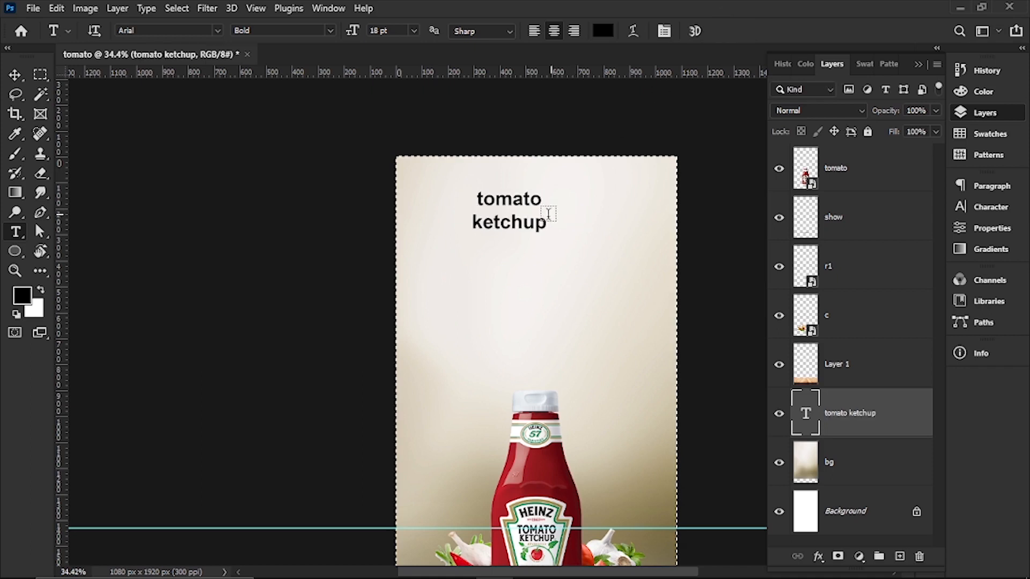
{"action": "left_click", "coordinate": [507, 200]}
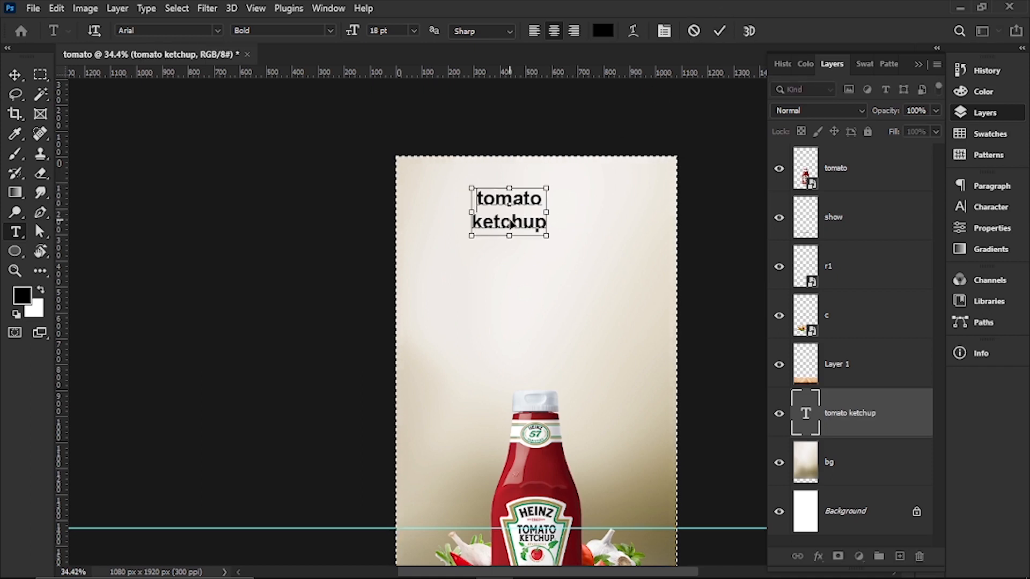
{"action": "key", "text": "ctrl+a"}
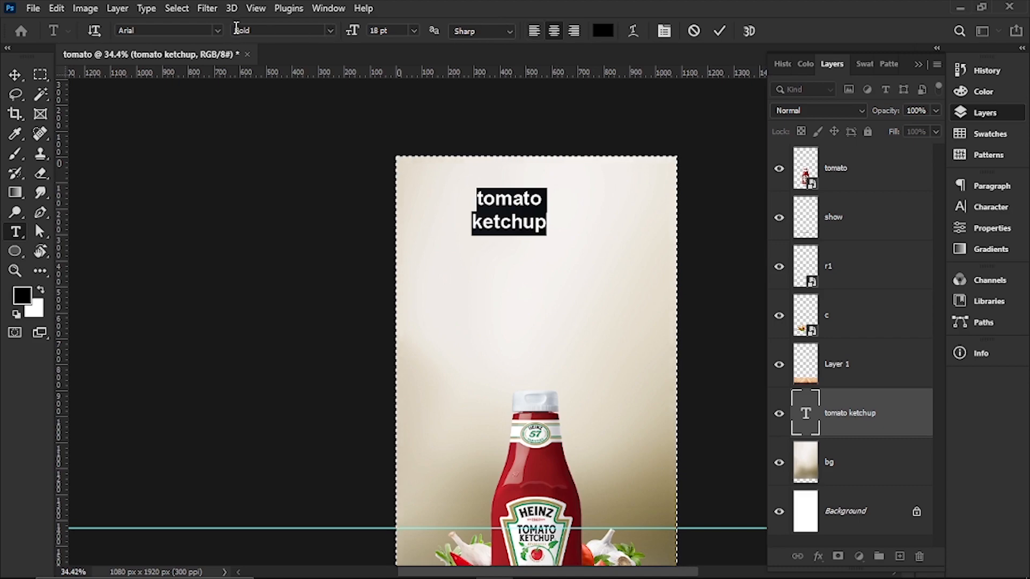
{"action": "left_click", "coordinate": [217, 31]}
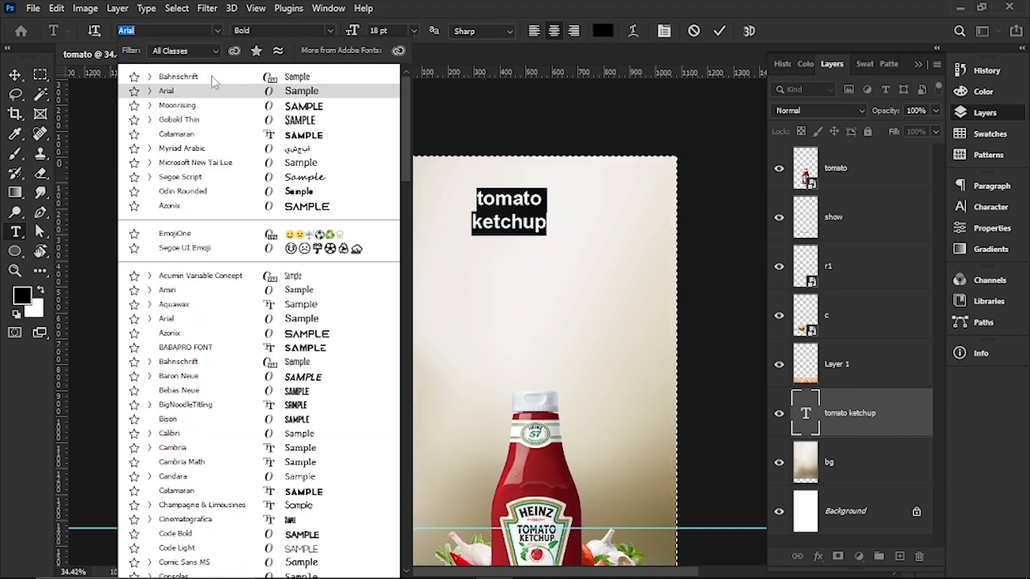
{"action": "left_click", "coordinate": [307, 319]}
{"action": "left_click", "coordinate": [414, 31]}
{"action": "left_click", "coordinate": [397, 188]}
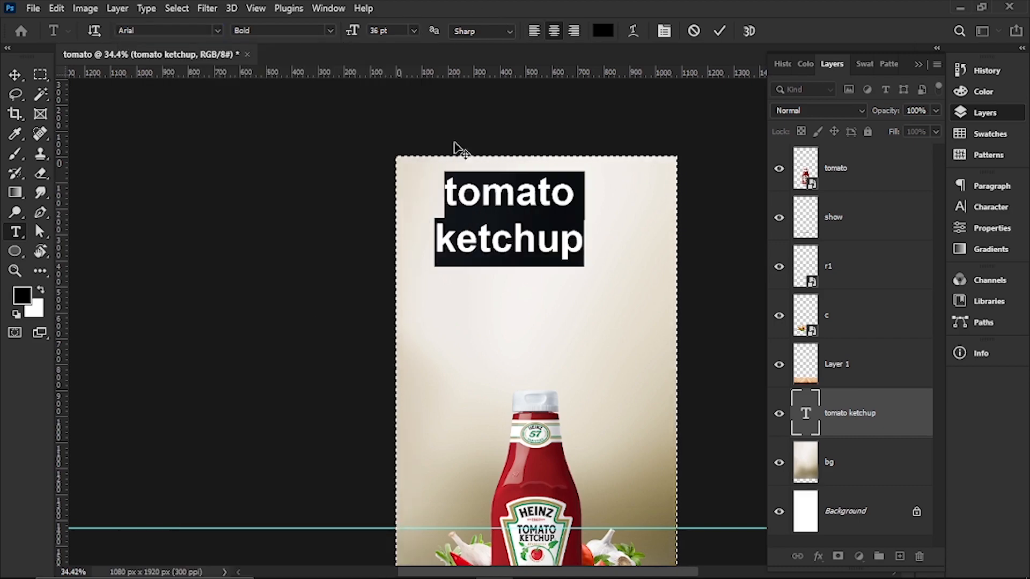
{"action": "left_click", "coordinate": [990, 207]}
{"action": "left_click", "coordinate": [835, 290]}
{"action": "key", "text": "ctrl+Return"}
Reduce only the word KETCHUP in the headline to 28 pt
{"action": "left_click_drag", "start_coordinate": [542, 187], "coordinate": [595, 192]}
{"action": "left_click_drag", "start_coordinate": [418, 240], "coordinate": [633, 235]}
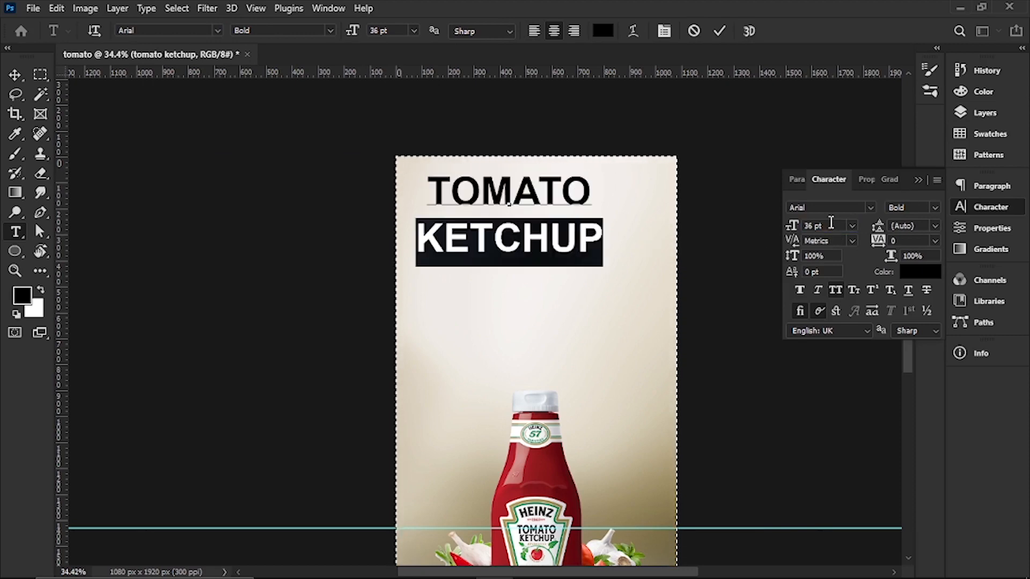
{"action": "key", "text": "shift+Down"}
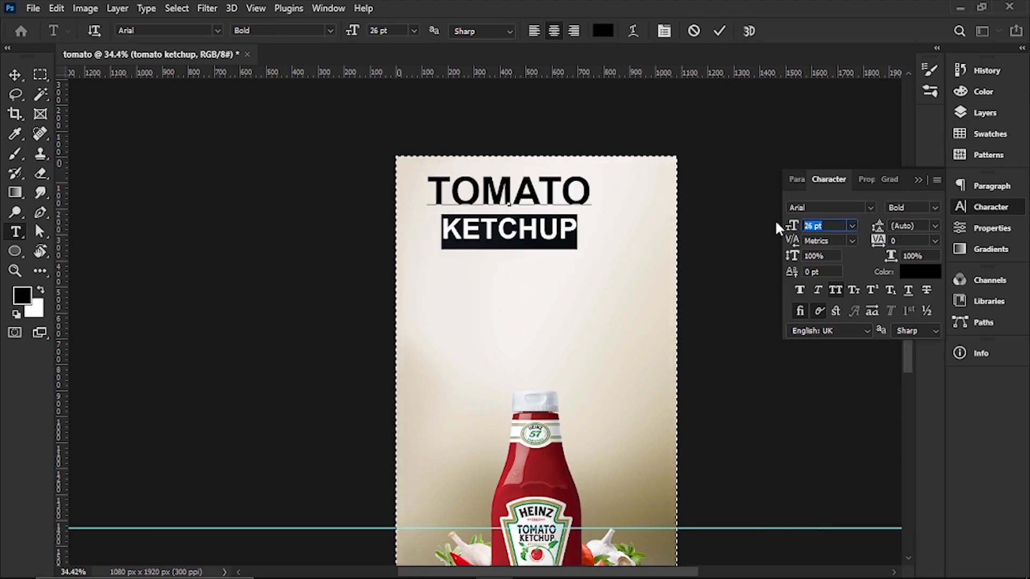
{"action": "key", "text": "Up"}
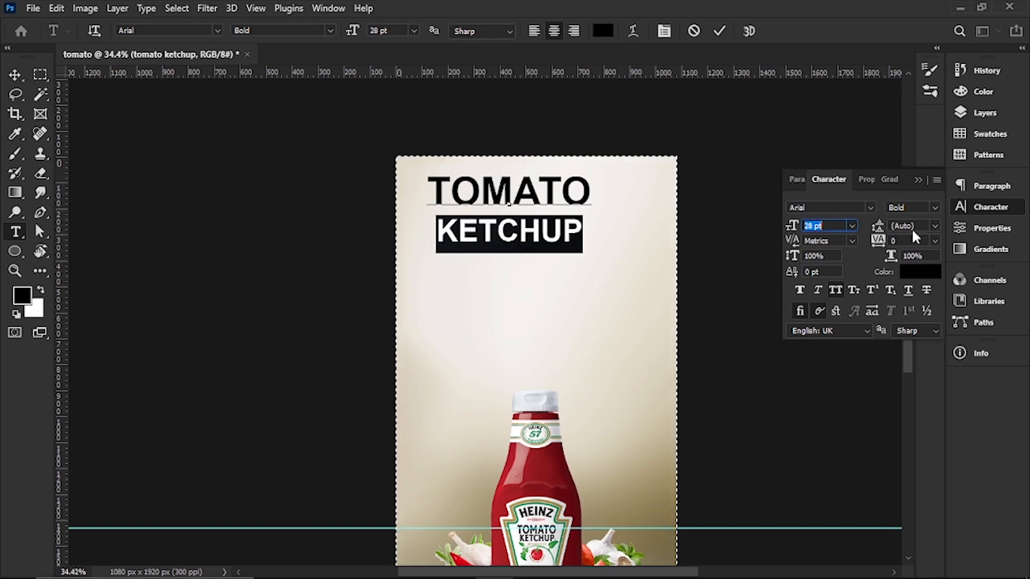
Try a tracking of 200 on the word KETCHUP, and set it back to 0
{"action": "key", "text": "Tab"}
{"action": "key", "text": "Tab"}
{"action": "key", "text": "Tab"}
{"action": "type", "text": "200"}
{"action": "key", "text": "Return"}
{"action": "type", "text": "0"}
{"action": "key", "text": "Return"}
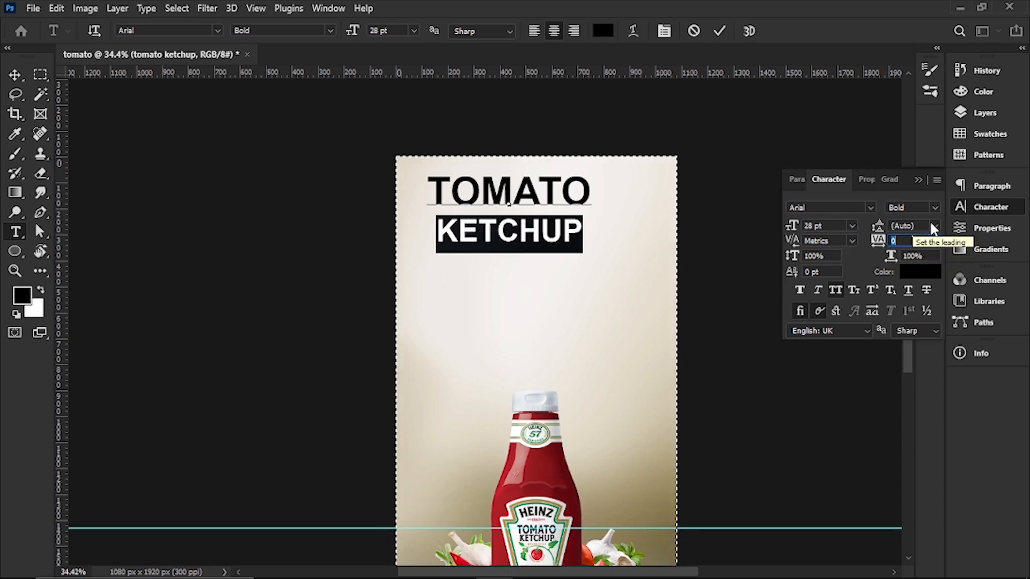
Set the leading of the word KETCHUP to 28 pt and finish editing the text
{"action": "left_click", "coordinate": [916, 224]}
{"action": "type", "text": "28"}
{"action": "key", "text": "Return"}
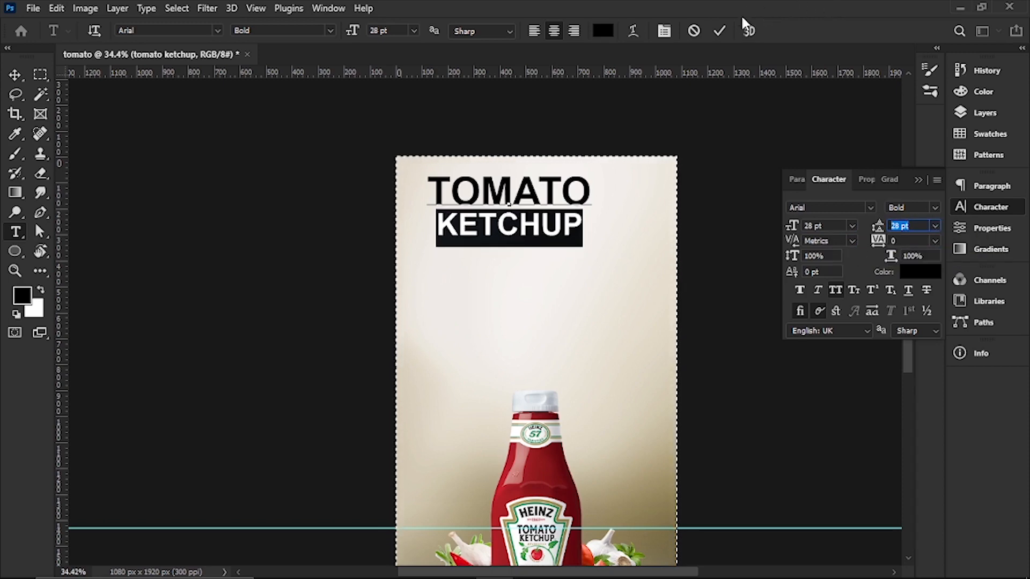
{"action": "left_click", "coordinate": [722, 33]}
Move the TOMATO KETCHUP headline down to the horizontal centre of the poster above the bottle, and clear the selection
{"action": "key", "text": "v"}
{"action": "left_click_drag", "start_coordinate": [529, 230], "coordinate": [550, 264]}
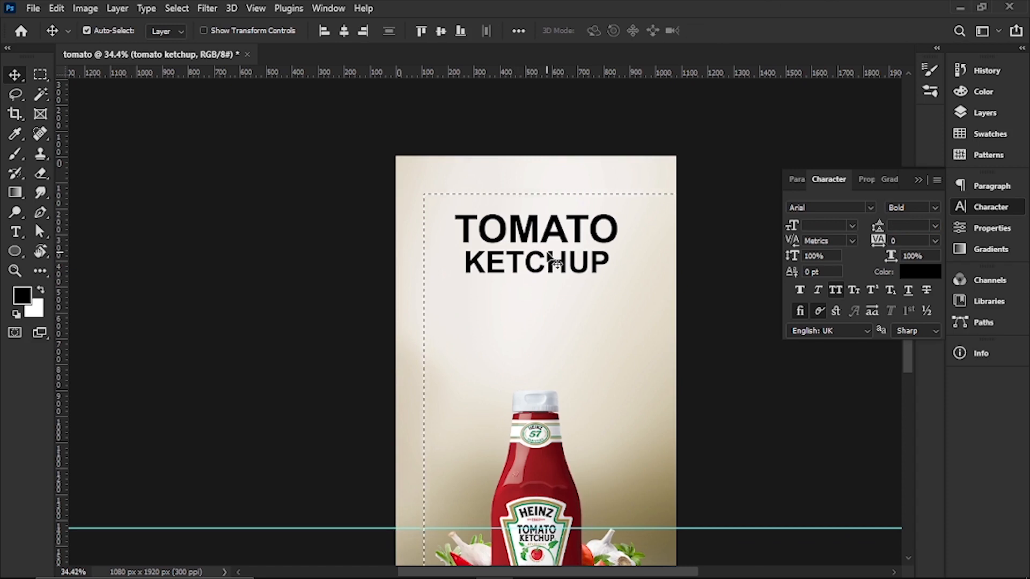
{"action": "key", "text": "ctrl+d"}
{"action": "mouse_move", "coordinate": [606, 261]}
{"action": "left_mouse_down"}
{"action": "mouse_move", "coordinate": [532, 240]}
{"action": "mouse_move", "coordinate": [589, 261]}
{"action": "left_mouse_up"}
{"action": "left_click_drag", "start_coordinate": [639, 343], "coordinate": [618, 317]}
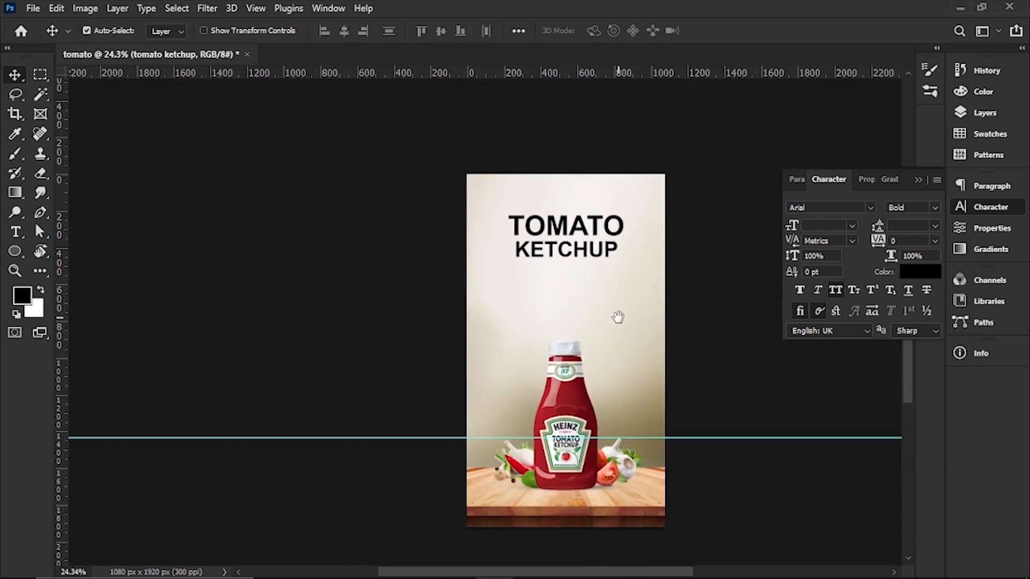
Move the TOMATO KETCHUP headline slightly further down, keeping it horizontally centred above the bottle
{"action": "left_click_drag", "start_coordinate": [558, 421], "coordinate": [638, 440]}
{"action": "left_click_drag", "start_coordinate": [598, 483], "coordinate": [652, 405]}
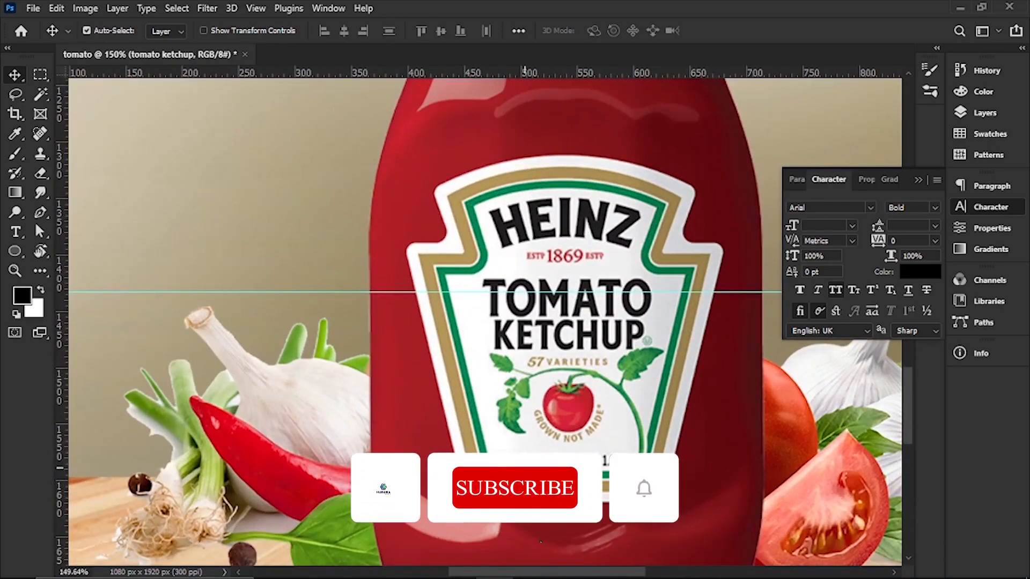
{"action": "left_click_drag", "start_coordinate": [589, 392], "coordinate": [545, 382]}
{"action": "left_click_drag", "start_coordinate": [582, 249], "coordinate": [577, 387]}
{"action": "left_click_drag", "start_coordinate": [579, 301], "coordinate": [541, 414]}
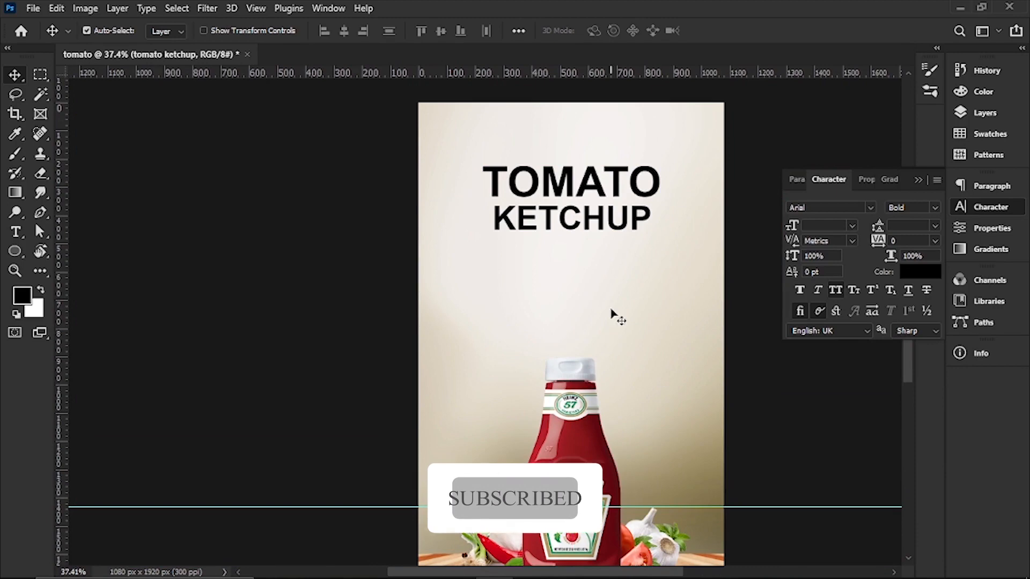
{"action": "left_click_drag", "start_coordinate": [610, 230], "coordinate": [601, 241]}
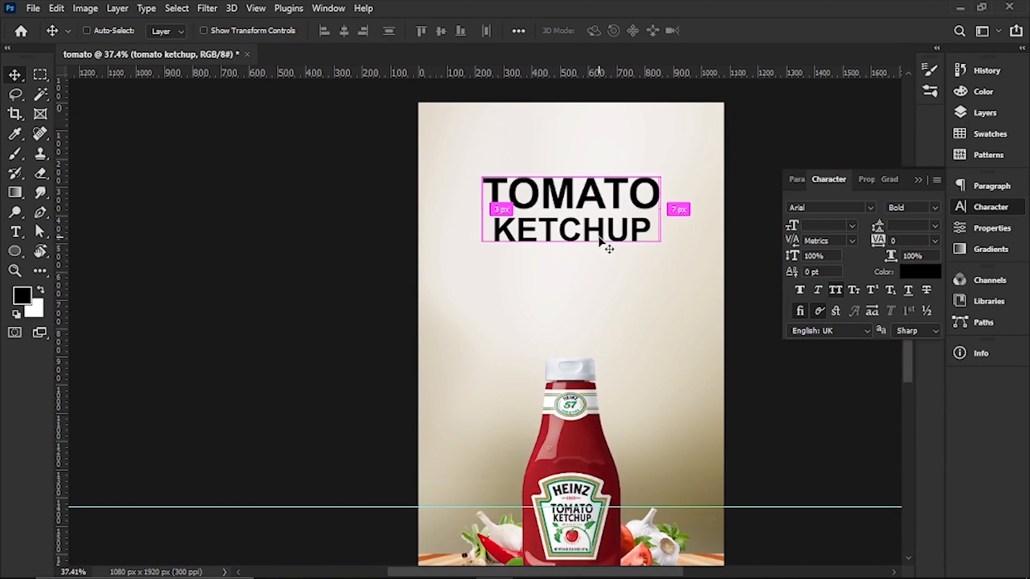
{"action": "key", "text": "ctrl+0"}
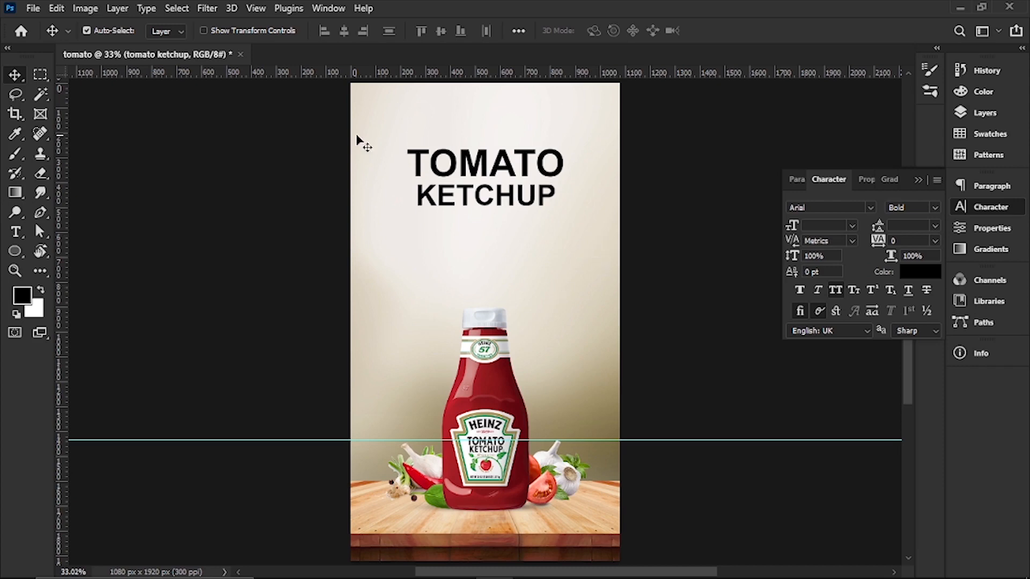
Save the poster to the Desktop as tomato in Photoshop PSD format with Maximize Compatibility on
{"action": "key", "text": "ctrl"}
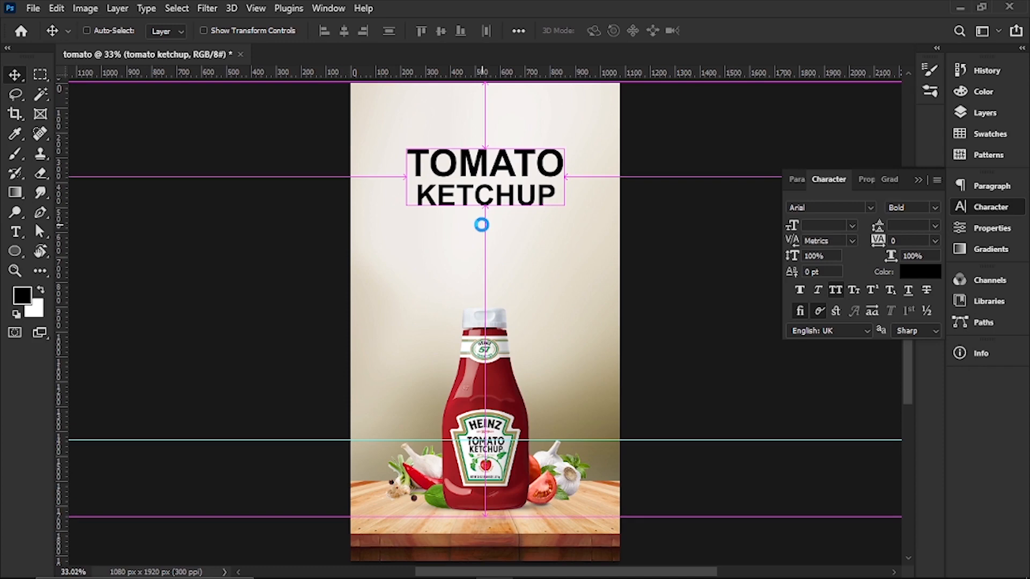
{"action": "key", "text": "ctrl+shift+s"}
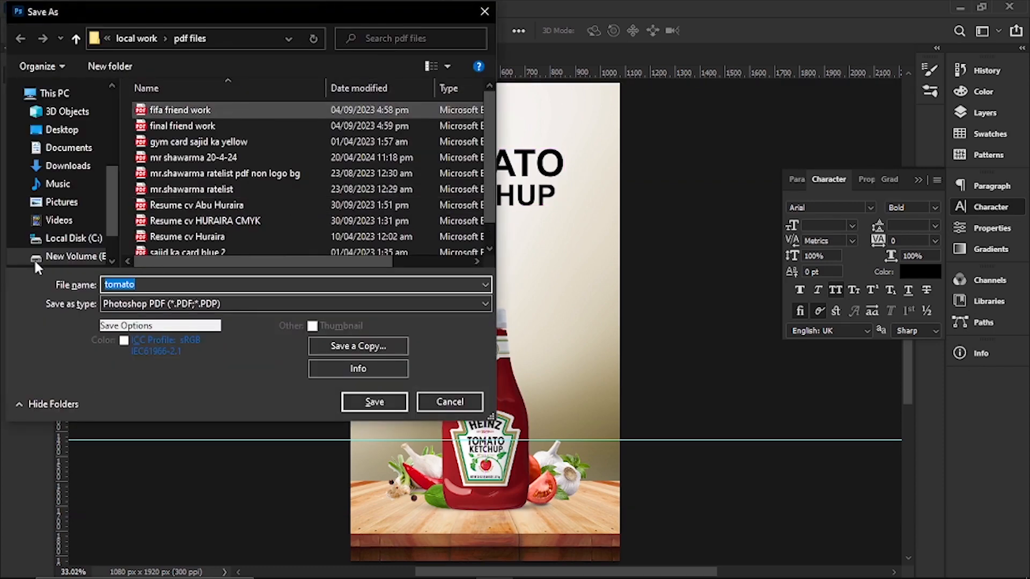
{"action": "left_click", "coordinate": [154, 307]}
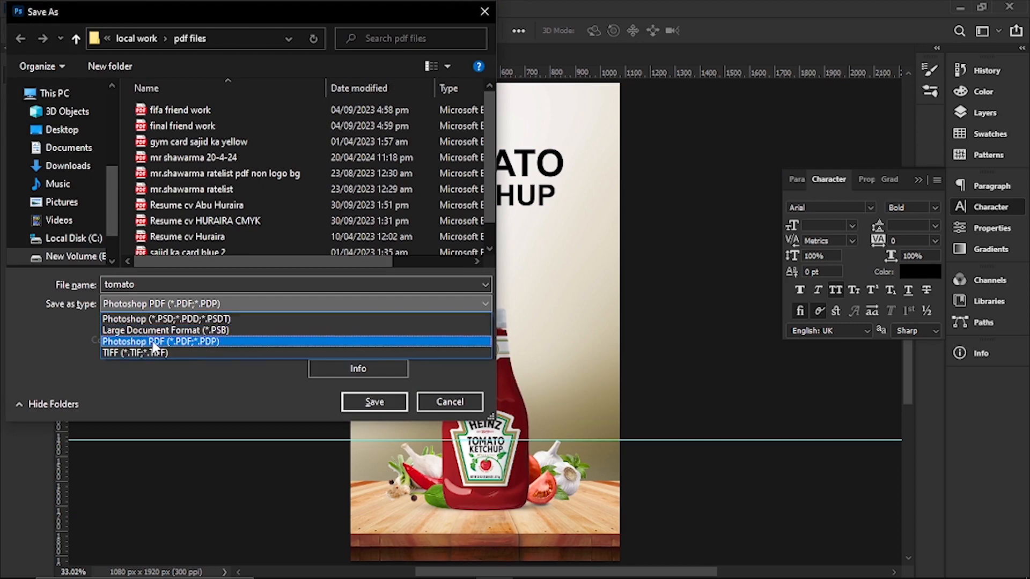
{"action": "left_click", "coordinate": [171, 319]}
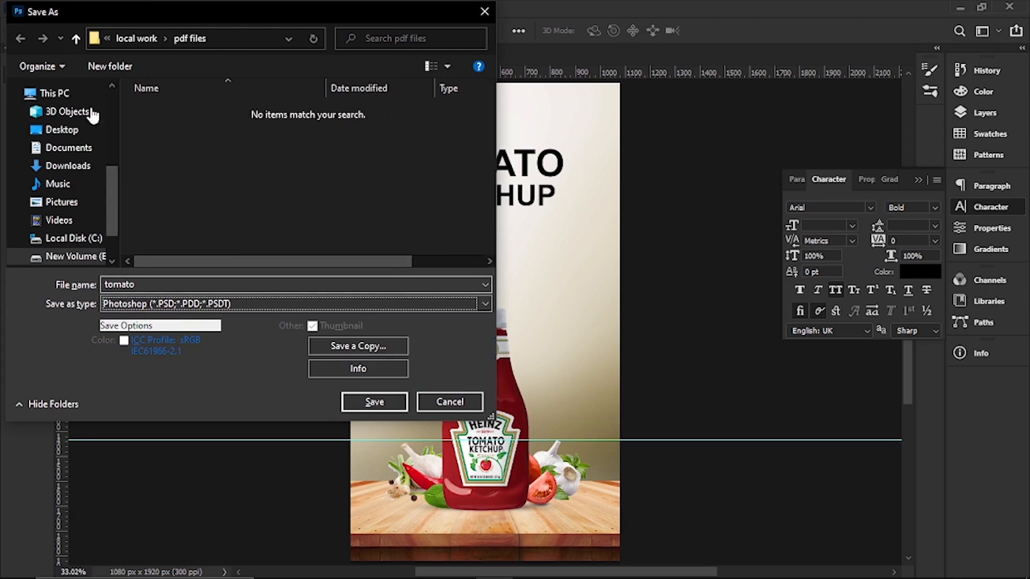
{"action": "left_click", "coordinate": [81, 128]}
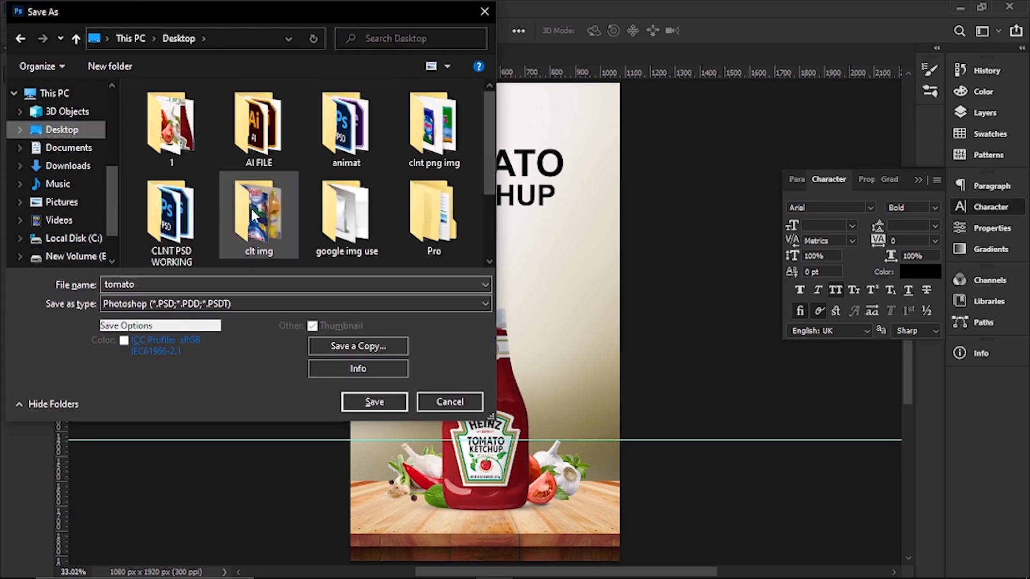
{"action": "scroll", "coordinate": [220, 141], "scroll_direction": "down", "scroll_amount": 2}
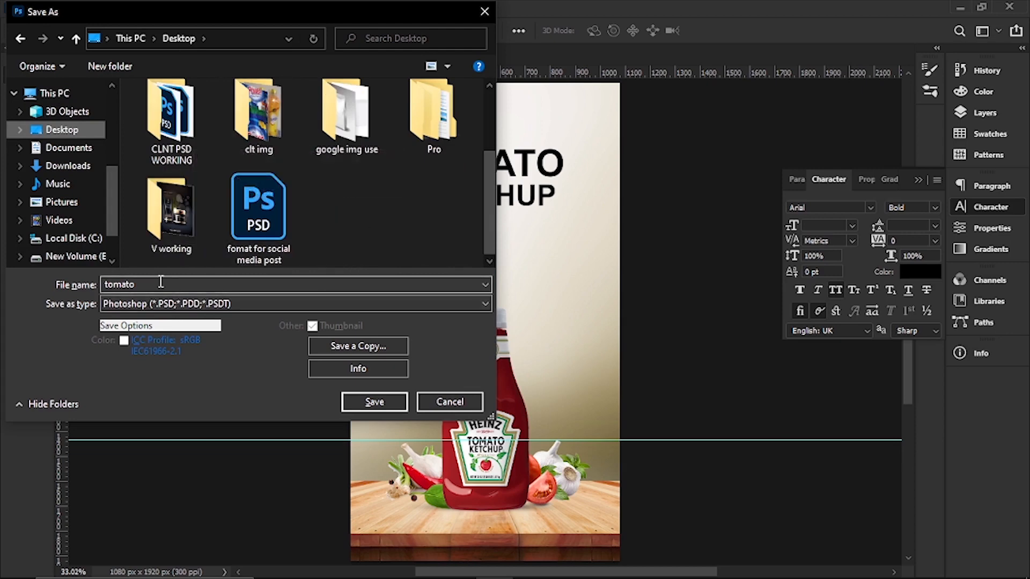
{"action": "left_click", "coordinate": [370, 402]}
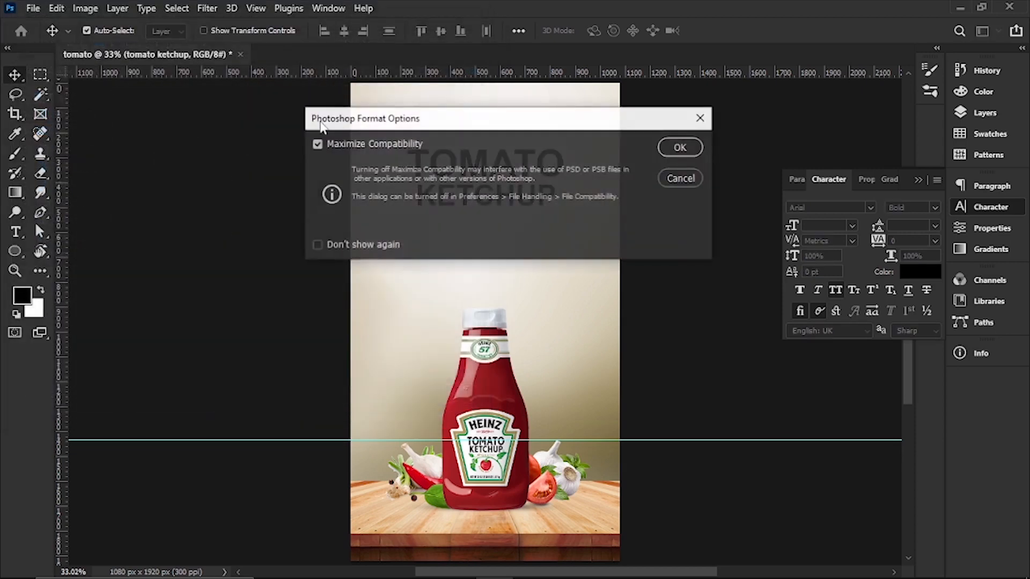
{"action": "left_click", "coordinate": [671, 153]}
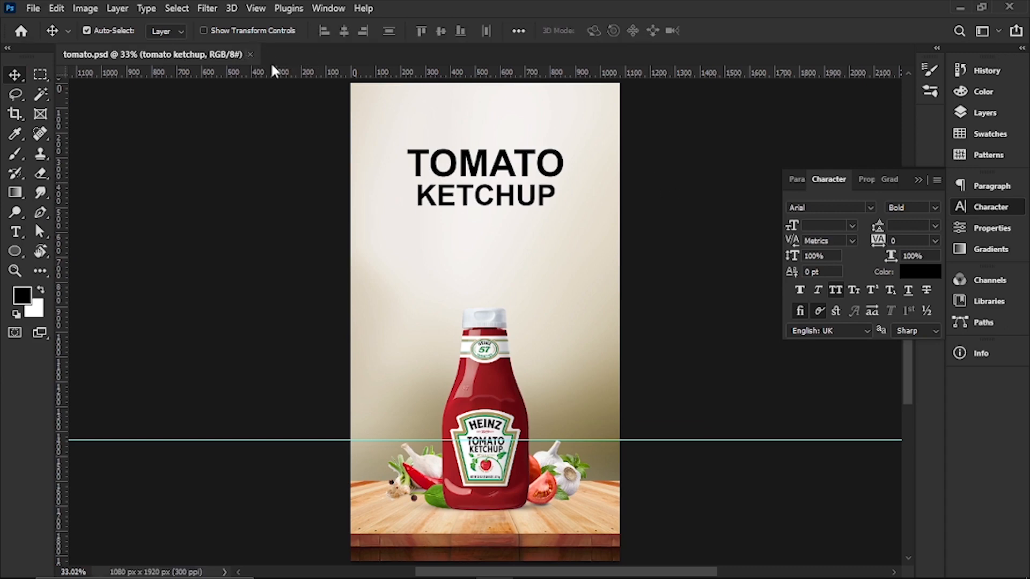
Collapse the Character settings, minimize the poster window, close the source images folder and switch to After Effects
{"action": "left_click", "coordinate": [919, 180]}
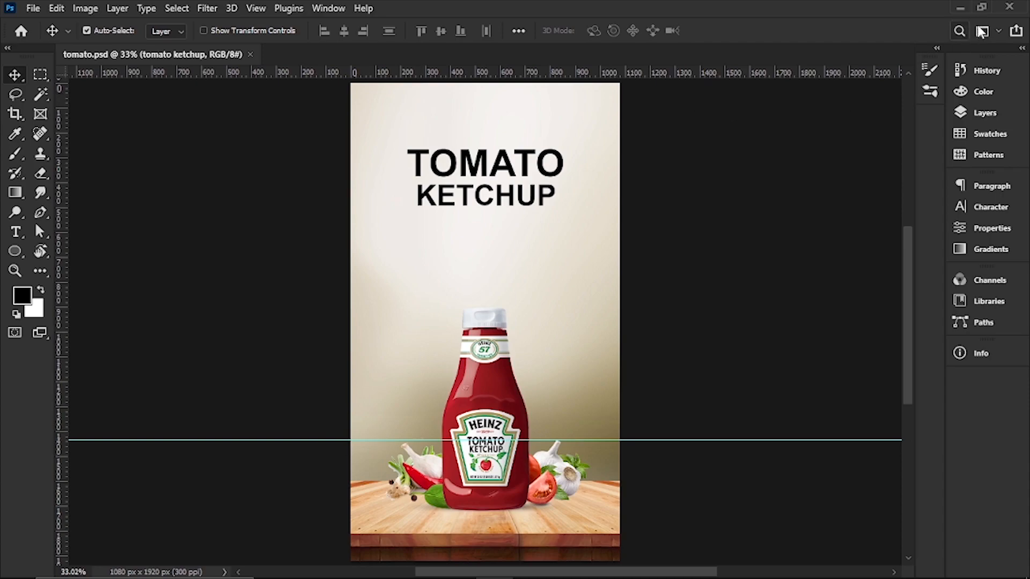
{"action": "left_click", "coordinate": [961, 7]}
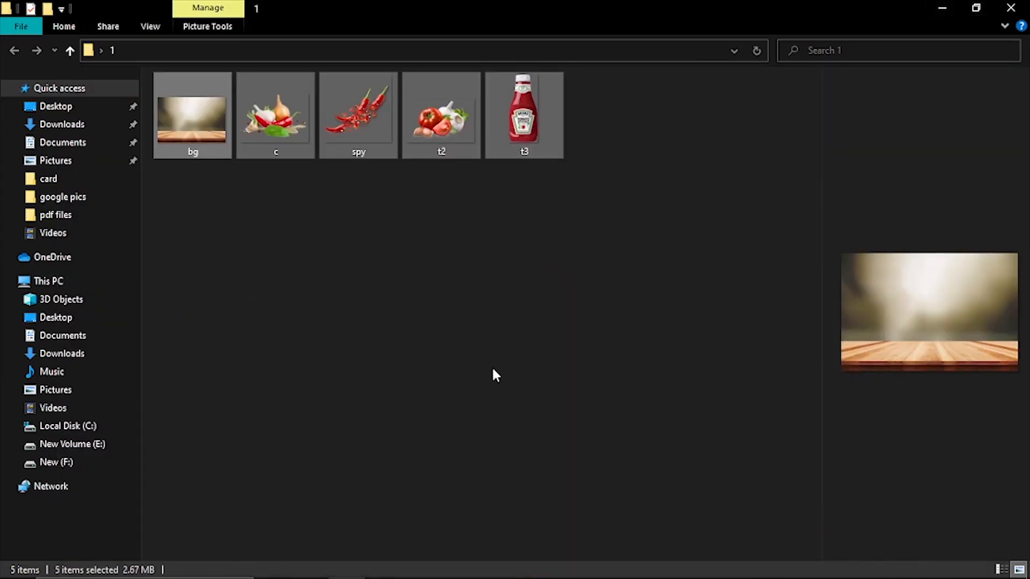
{"action": "left_click", "coordinate": [1011, 8]}
{"action": "left_click", "coordinate": [931, 10]}
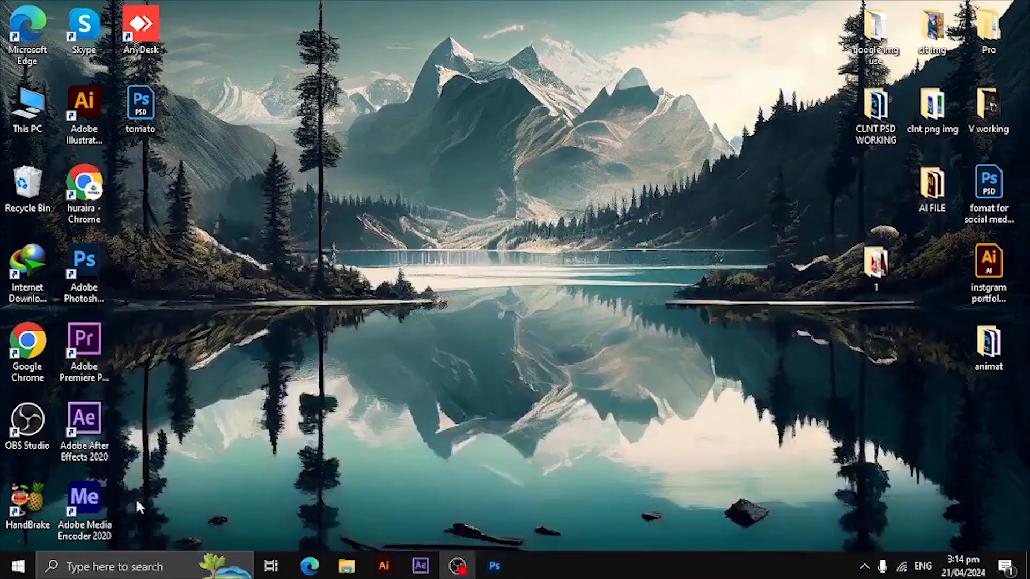
{"action": "left_click", "coordinate": [420, 564]}
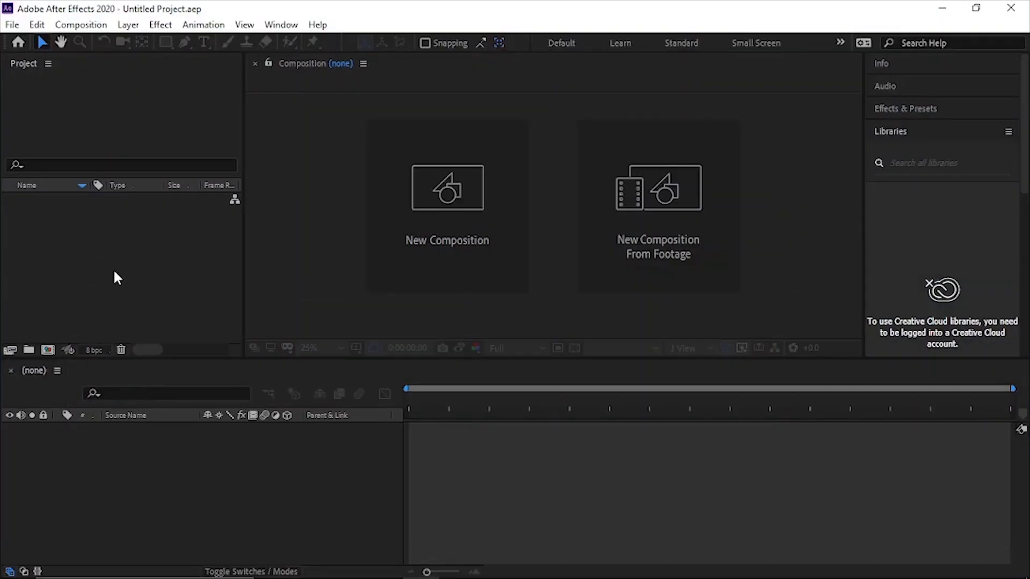
{"action": "left_click", "coordinate": [67, 251]}
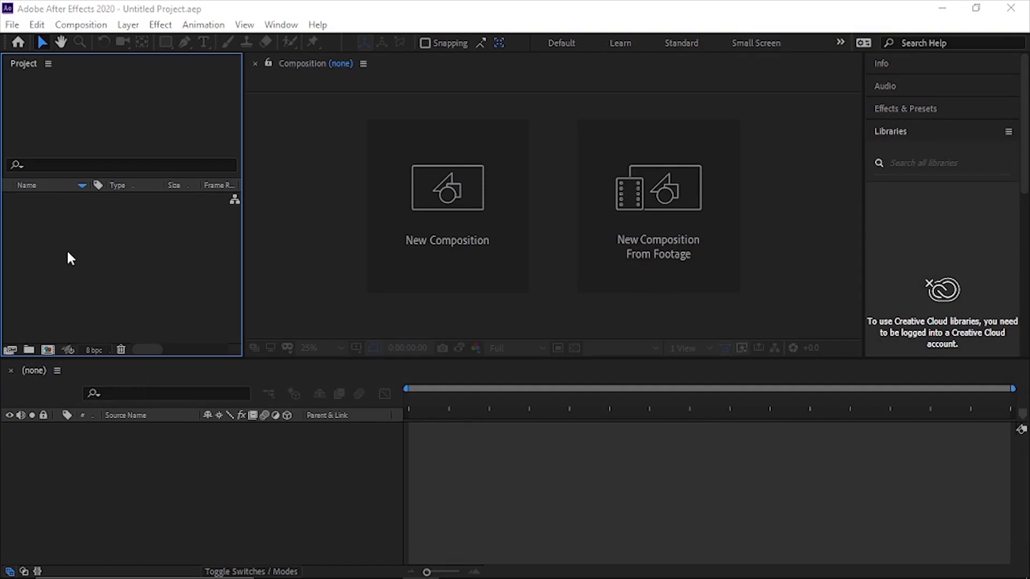
{"action": "double_click", "coordinate": [67, 250]}
{"action": "left_click", "coordinate": [549, 61]}
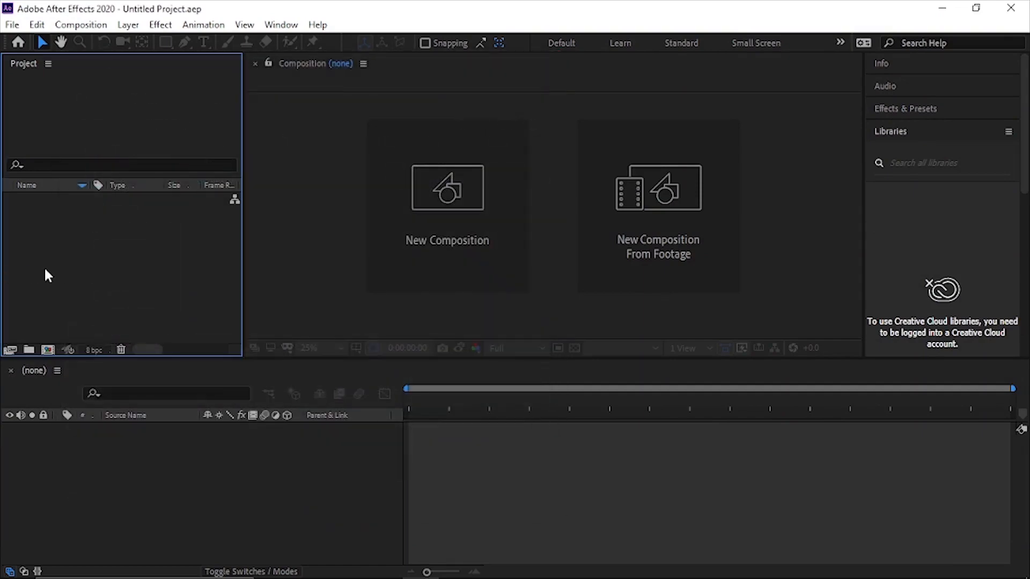
{"action": "double_click", "coordinate": [62, 265]}
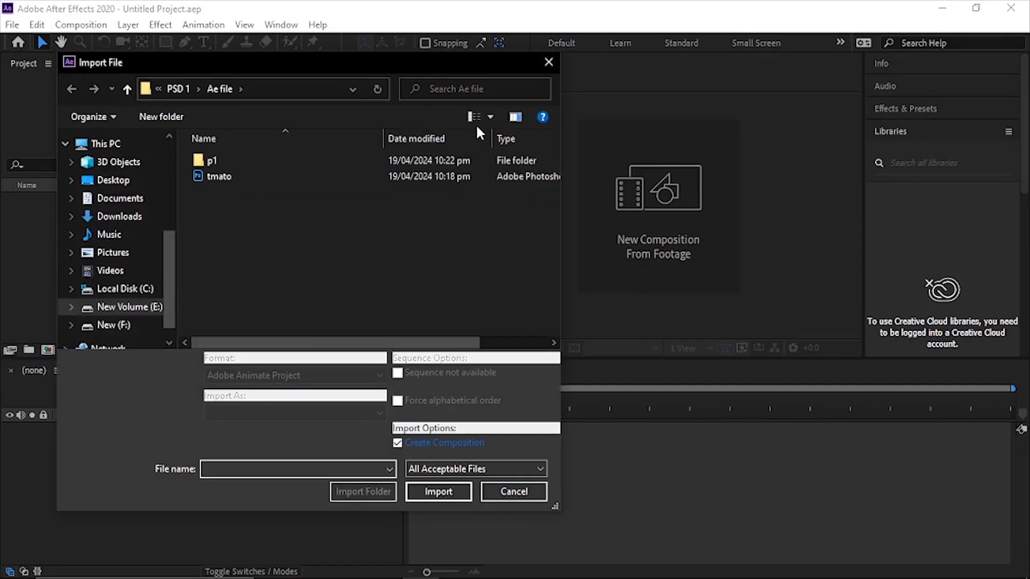
{"action": "left_click", "coordinate": [548, 62]}
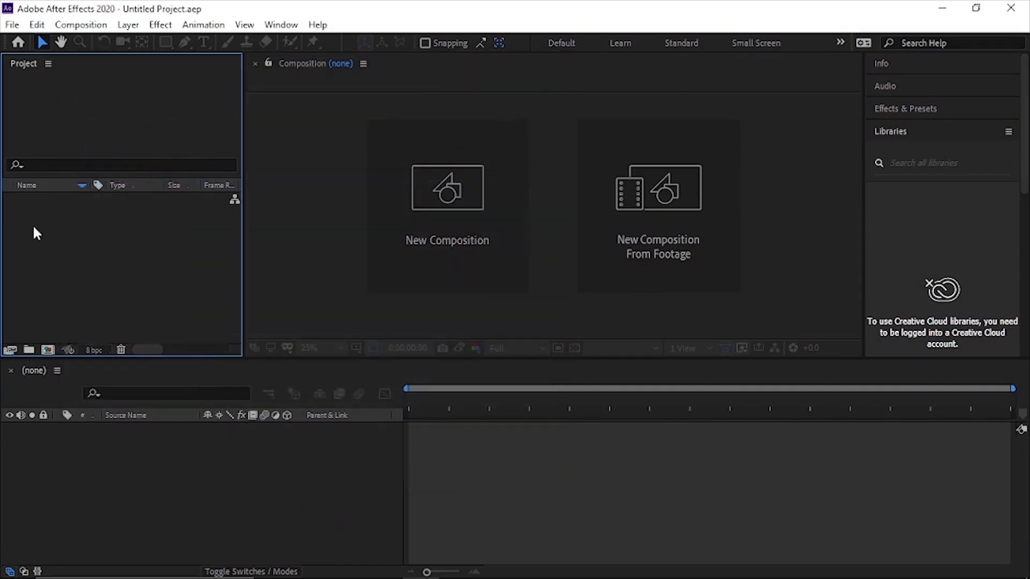
Import tmato.psd as Composition - Retain Layer Sizes with Editable Layer Styles
{"action": "double_click", "coordinate": [100, 229]}
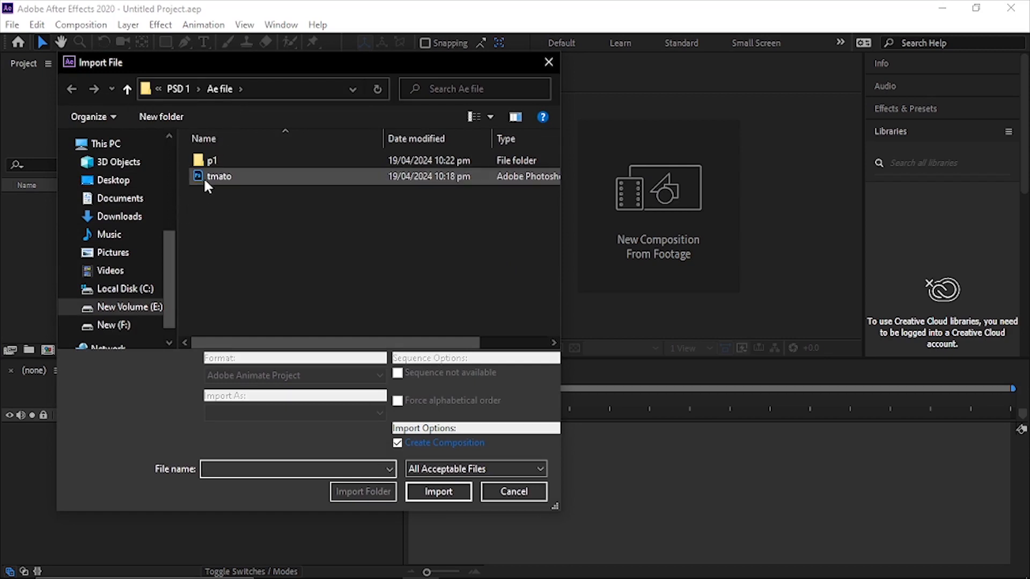
{"action": "left_click", "coordinate": [204, 177]}
{"action": "left_click", "coordinate": [441, 483]}
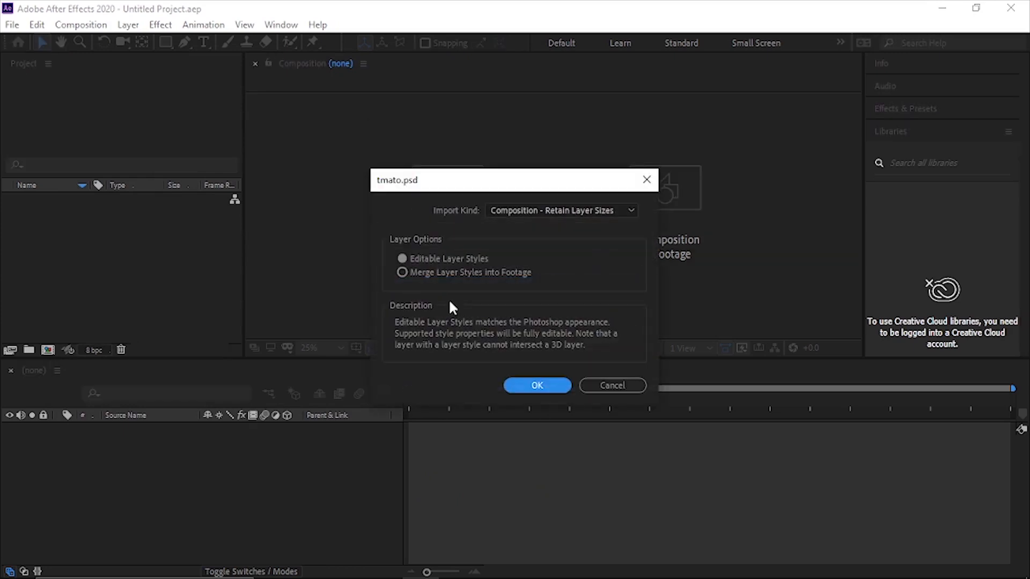
{"action": "left_click", "coordinate": [531, 209]}
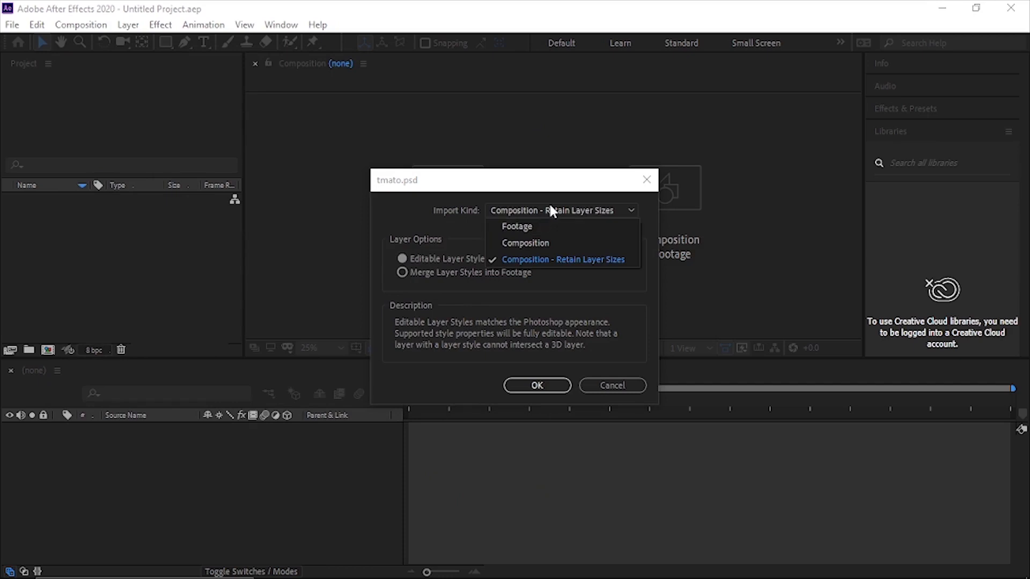
{"action": "left_click", "coordinate": [552, 206]}
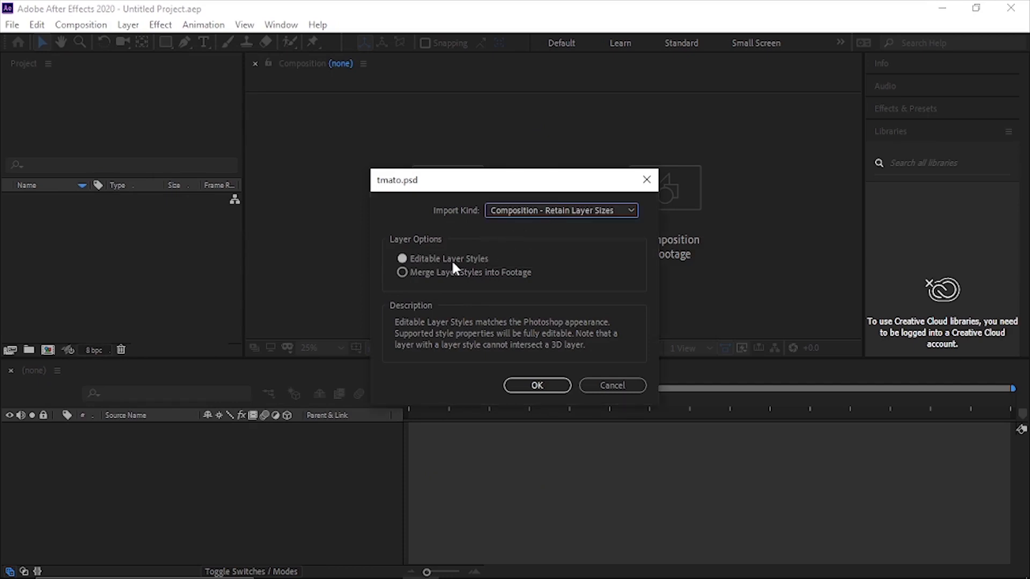
{"action": "left_click", "coordinate": [558, 212]}
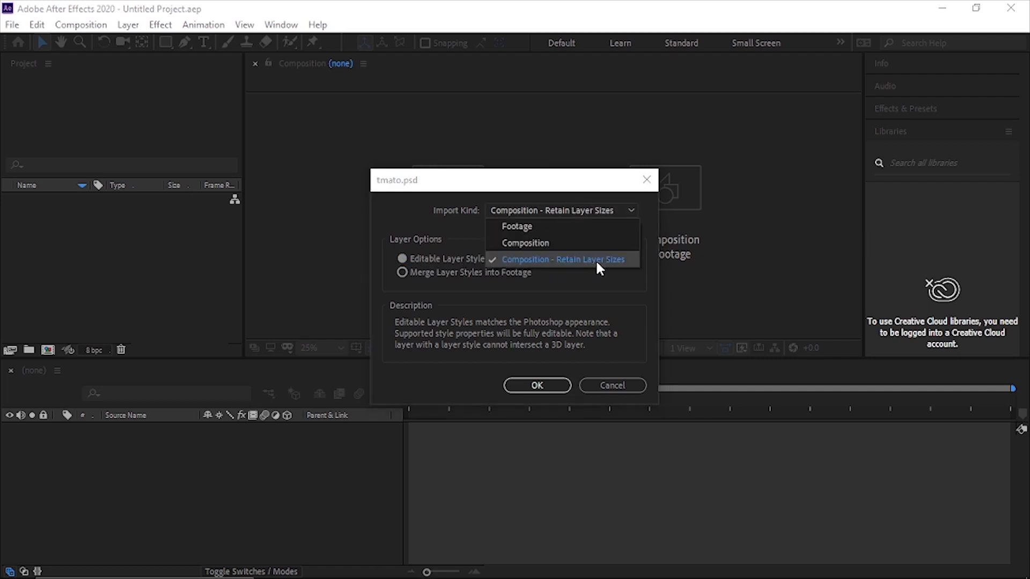
{"action": "left_click", "coordinate": [547, 385]}
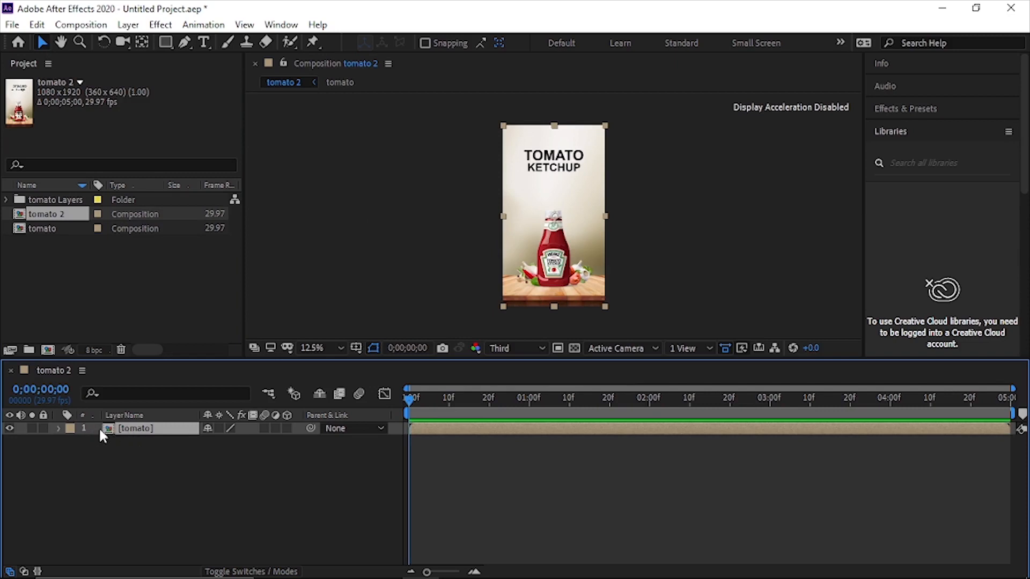
Open the nested tomato composition and hide every layer except the tomato bottle layer
{"action": "double_click", "coordinate": [109, 432]}
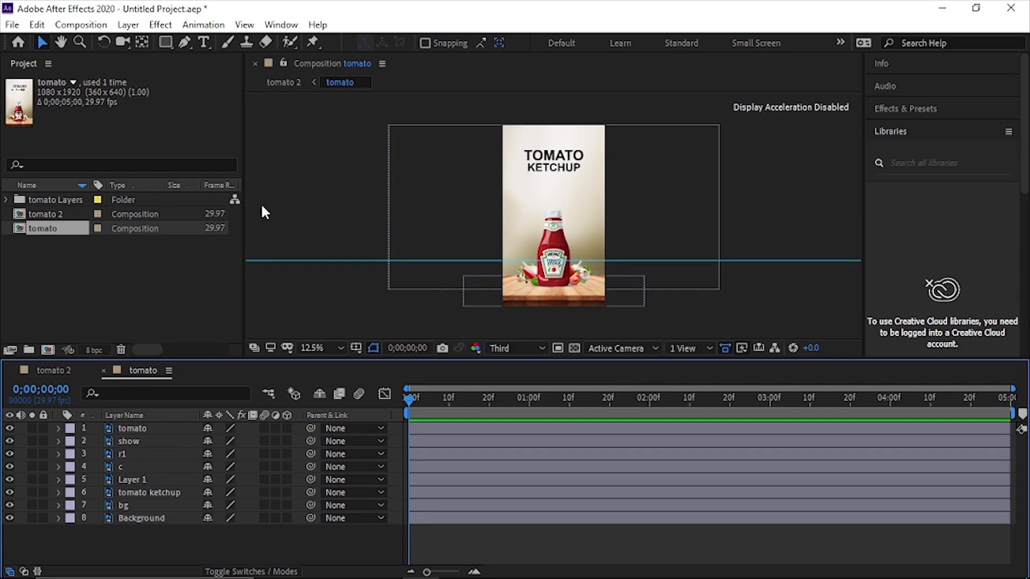
{"action": "left_click", "coordinate": [133, 429]}
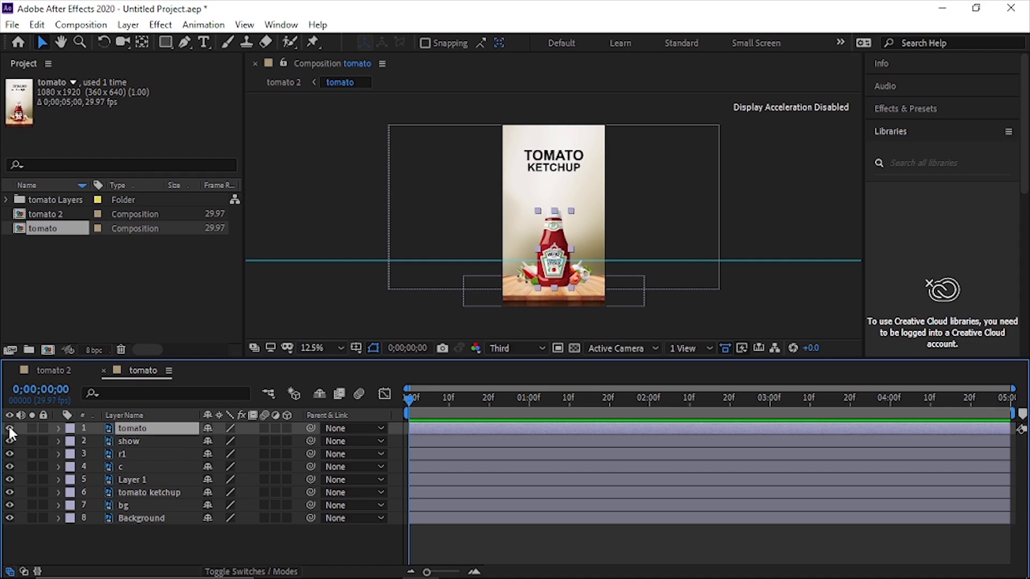
{"action": "scroll", "coordinate": [574, 293], "scroll_direction": "up", "scroll_amount": 4}
{"action": "scroll", "coordinate": [556, 262], "scroll_direction": "down", "scroll_amount": 2}
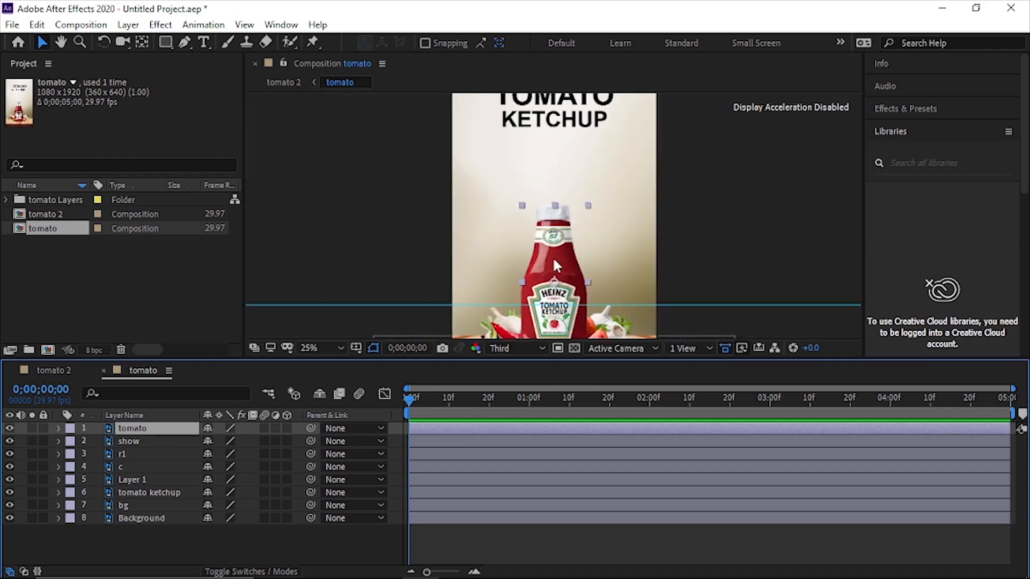
{"action": "left_click_drag", "start_coordinate": [9, 440], "coordinate": [8, 514]}
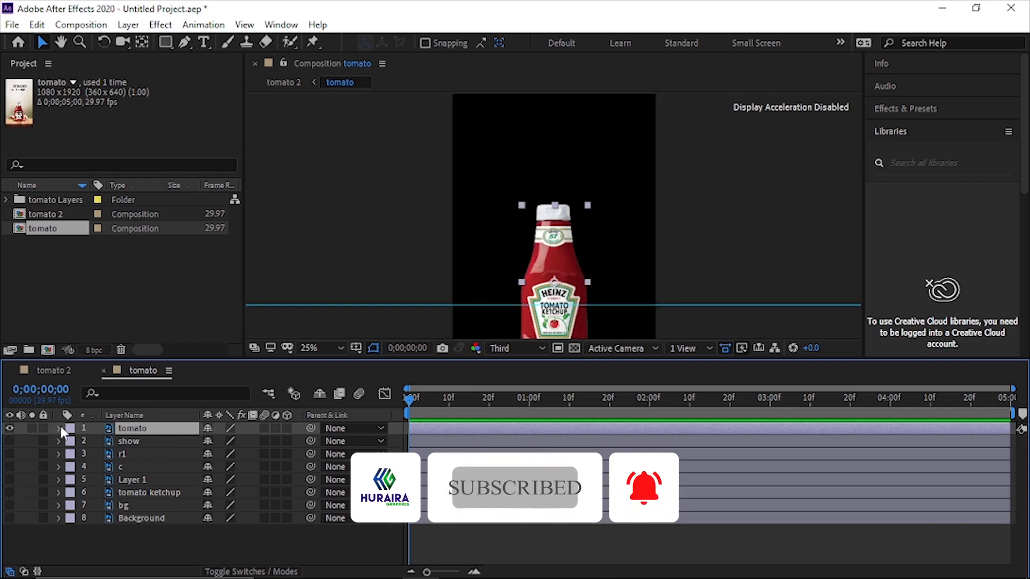
Show the Background and bg layers again and lock both of them
{"action": "left_click", "coordinate": [8, 518]}
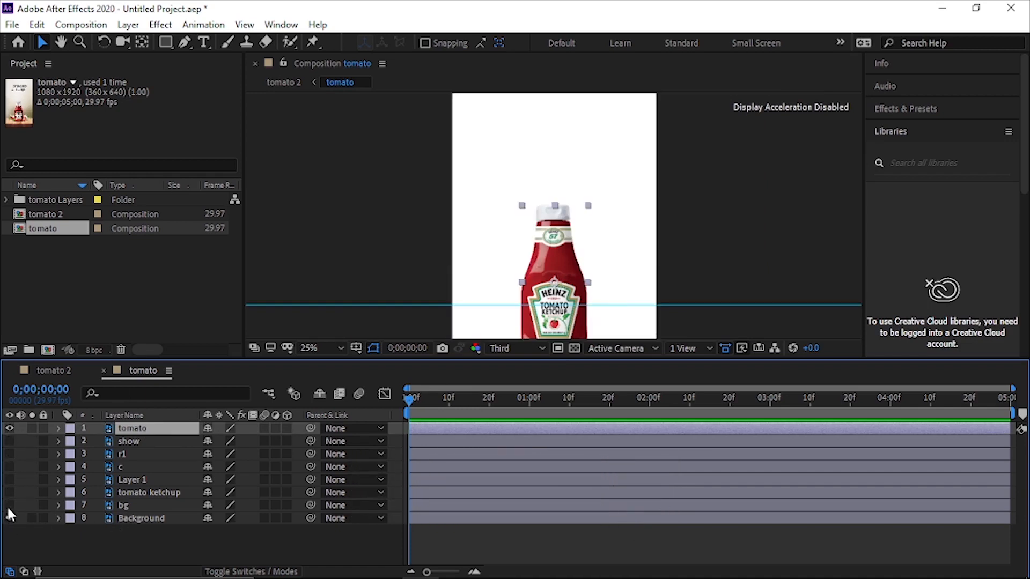
{"action": "left_click", "coordinate": [9, 505]}
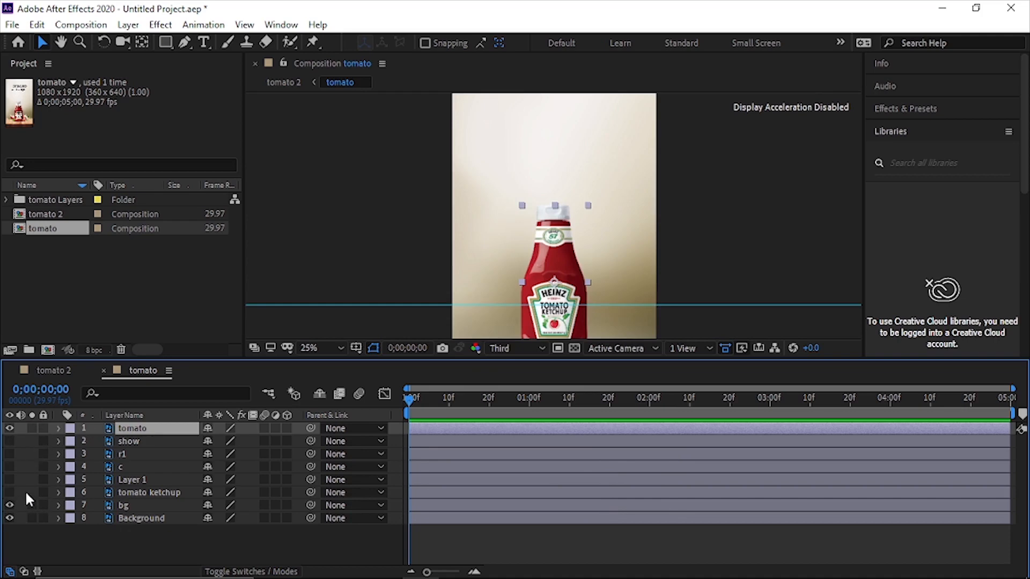
{"action": "left_click_drag", "start_coordinate": [43, 518], "coordinate": [43, 505]}
{"action": "scroll", "coordinate": [555, 255], "scroll_direction": "down", "scroll_amount": 1}
{"action": "scroll", "coordinate": [554, 253], "scroll_direction": "down", "scroll_amount": 1}
{"action": "scroll", "coordinate": [549, 256], "scroll_direction": "up", "scroll_amount": 1}
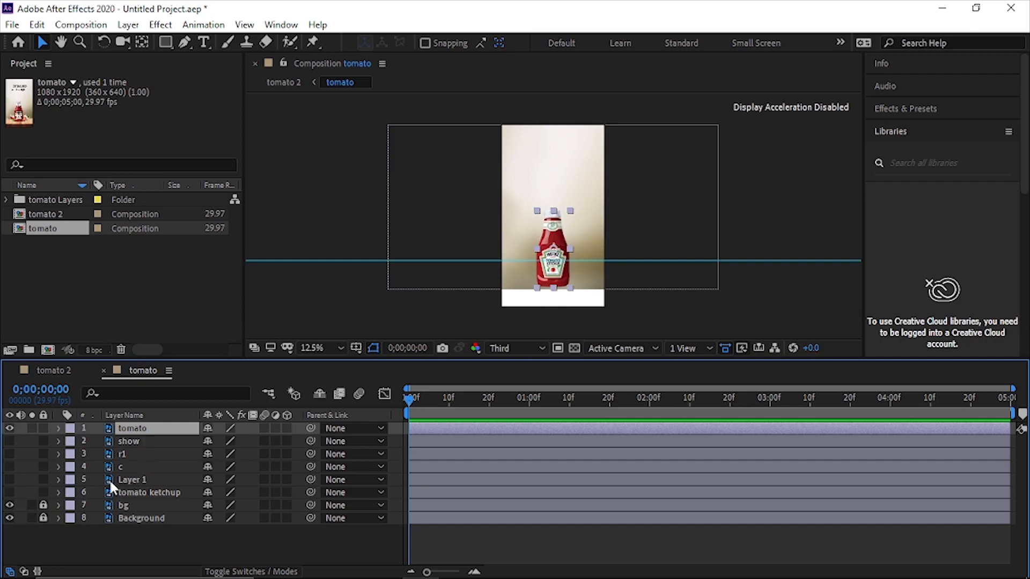
Show Layer 1, the wooden table, and lock it
{"action": "left_click", "coordinate": [10, 480]}
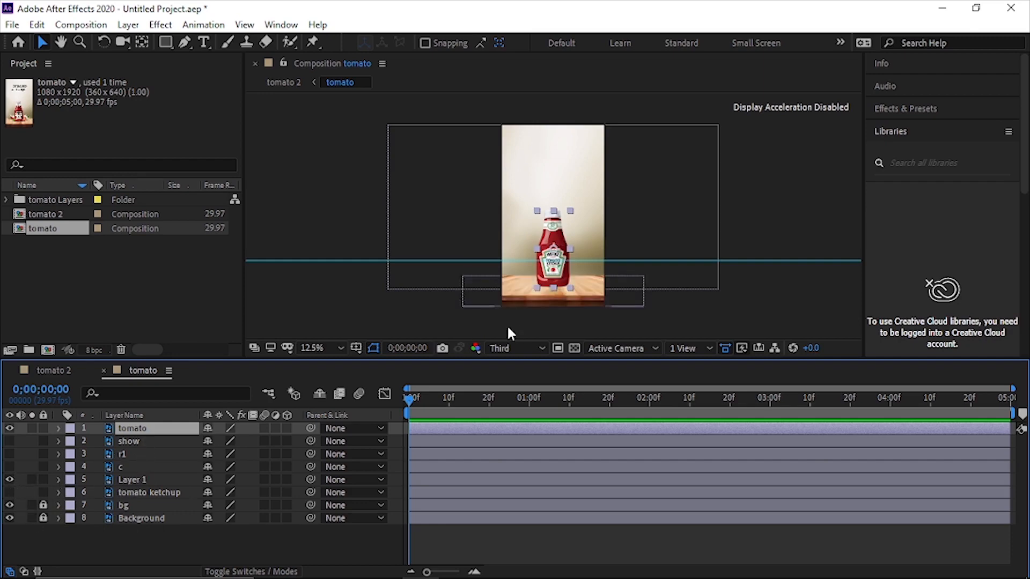
{"action": "left_click", "coordinate": [140, 478]}
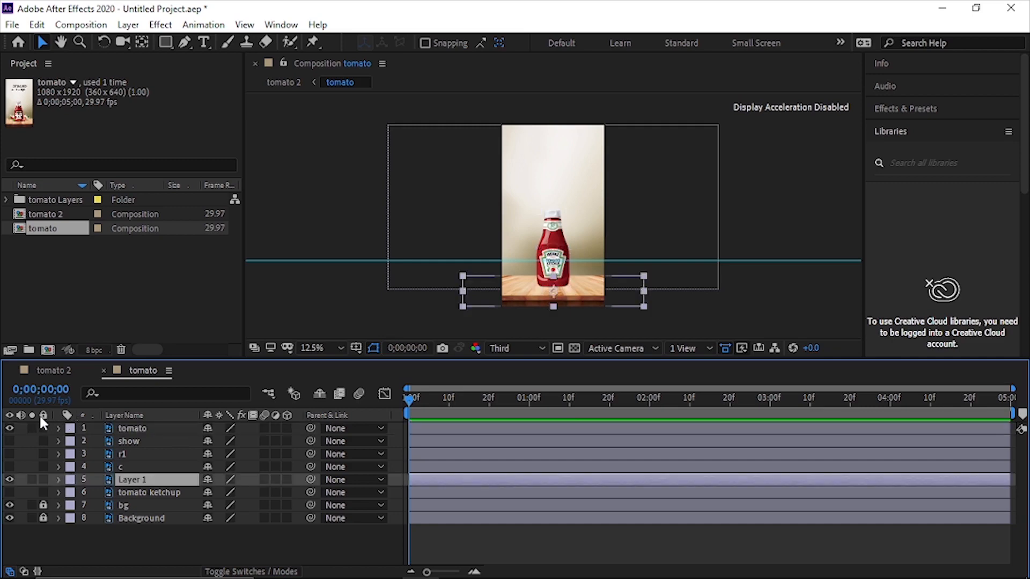
{"action": "left_click", "coordinate": [43, 480]}
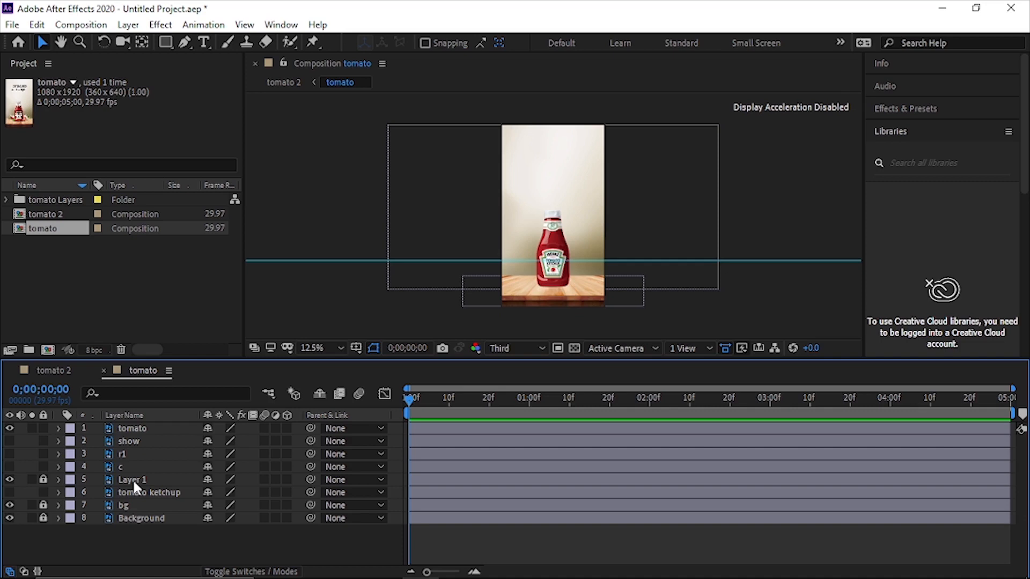
Reorder the c layer so it sits below the tomato ketchup layer and directly above bg
{"action": "left_click_drag", "start_coordinate": [193, 464], "coordinate": [120, 495]}
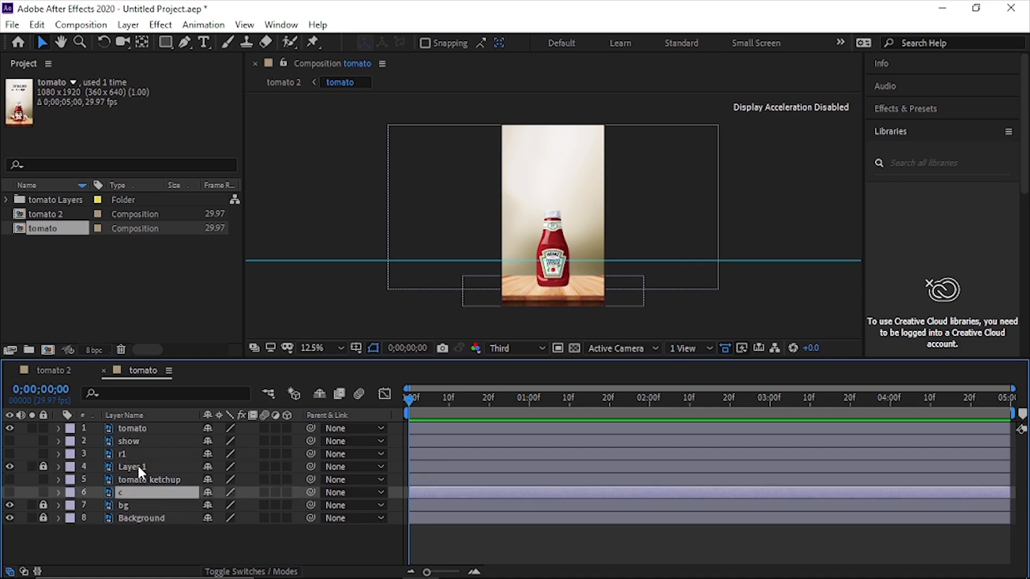
{"action": "left_click", "coordinate": [138, 479], "text": "ctrl"}
{"action": "left_click", "coordinate": [105, 466]}
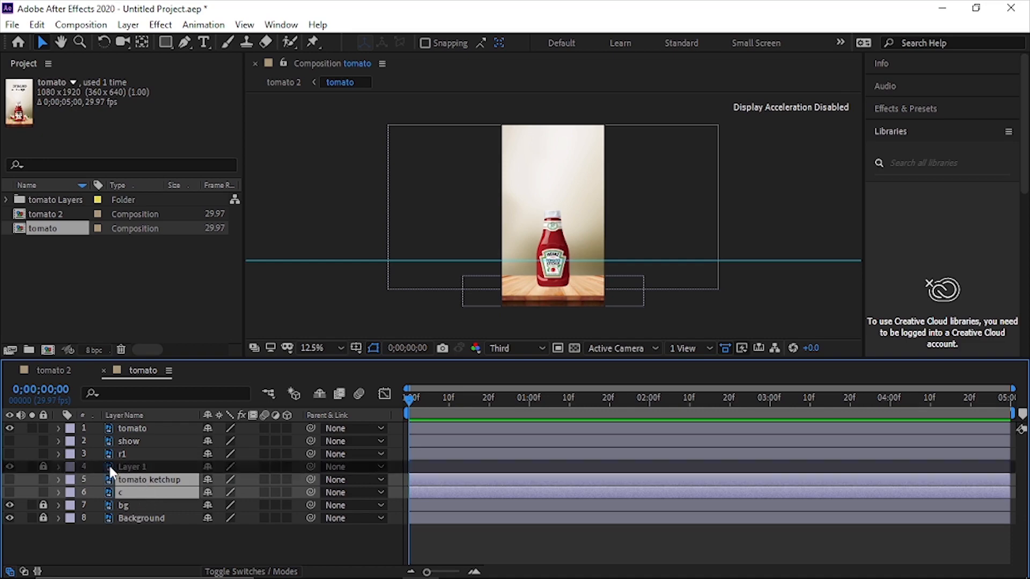
{"action": "left_click", "coordinate": [109, 482]}
{"action": "left_click", "coordinate": [108, 466]}
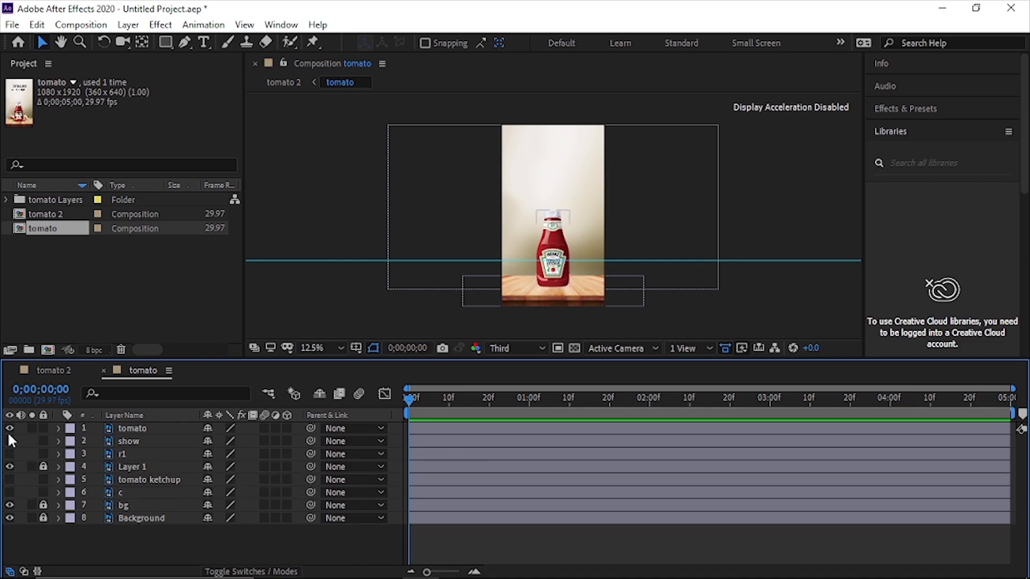
Select the tomato bottle layer and enlarge the composition view to frame the whole bottle on the table
{"action": "left_click", "coordinate": [118, 428]}
{"action": "scroll", "coordinate": [568, 243], "scroll_direction": "up", "scroll_amount": 4}
{"action": "scroll", "coordinate": [568, 246], "scroll_direction": "down", "scroll_amount": 4}
{"action": "scroll", "coordinate": [607, 260], "scroll_direction": "up", "scroll_amount": 2}
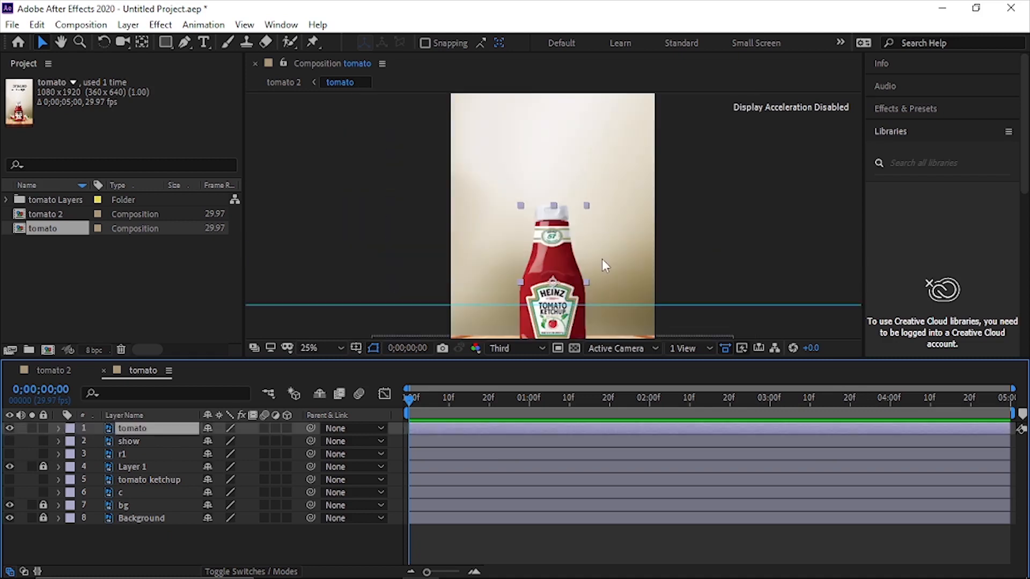
{"action": "left_click", "coordinate": [565, 250]}
{"action": "key", "text": "h"}
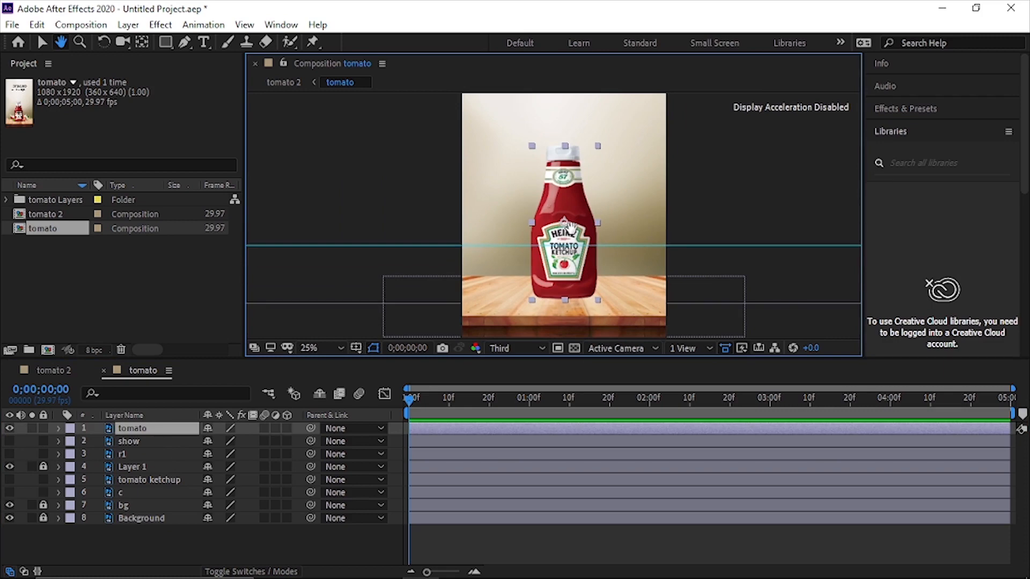
{"action": "left_click_drag", "start_coordinate": [510, 235], "coordinate": [456, 227]}
{"action": "key", "text": "v"}
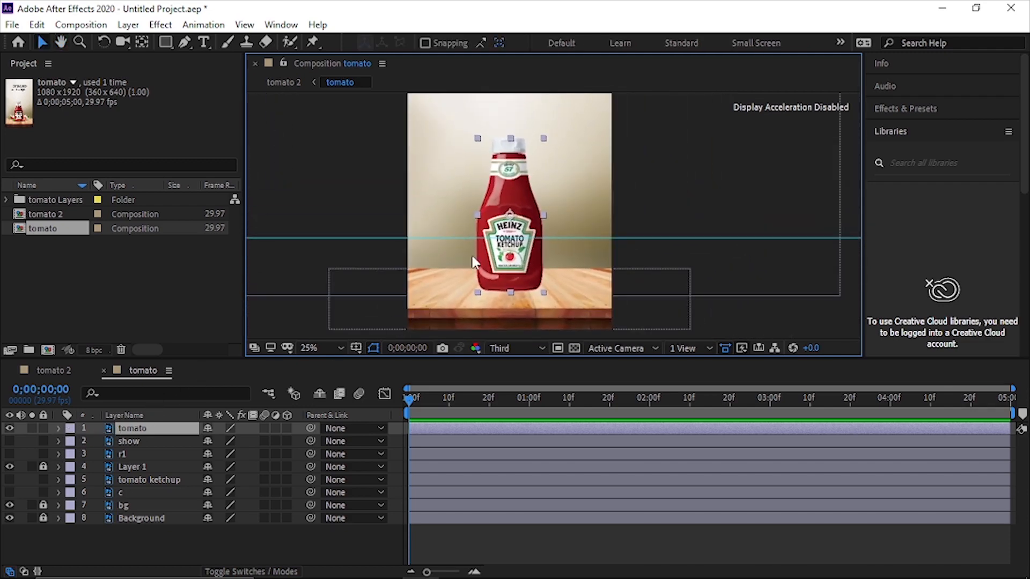
{"action": "key", "text": "h"}
{"action": "scroll", "coordinate": [514, 236], "scroll_direction": "up", "scroll_amount": 1}
{"action": "scroll", "coordinate": [514, 236], "scroll_direction": "down", "scroll_amount": 1}
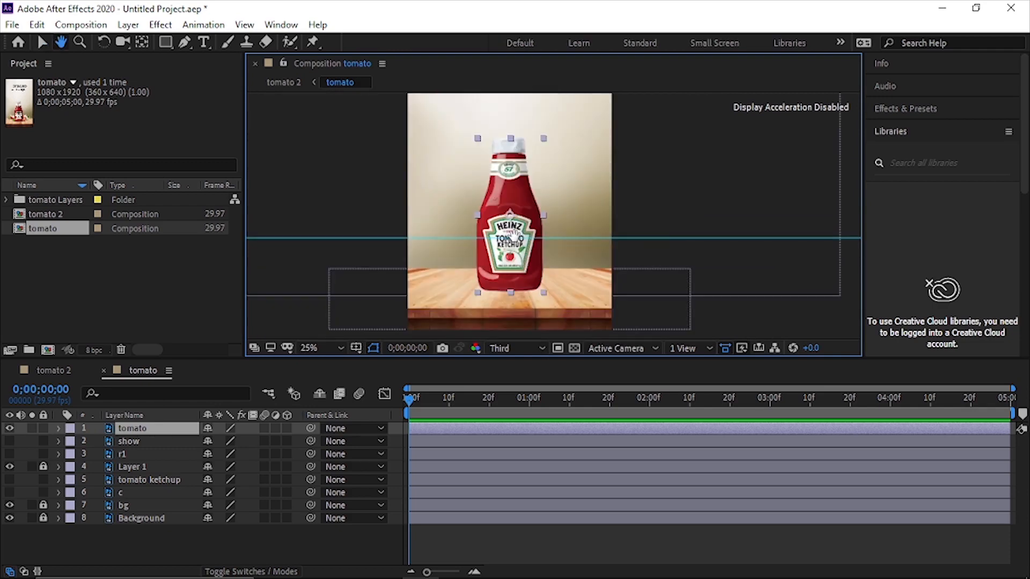
{"action": "key", "text": "v"}
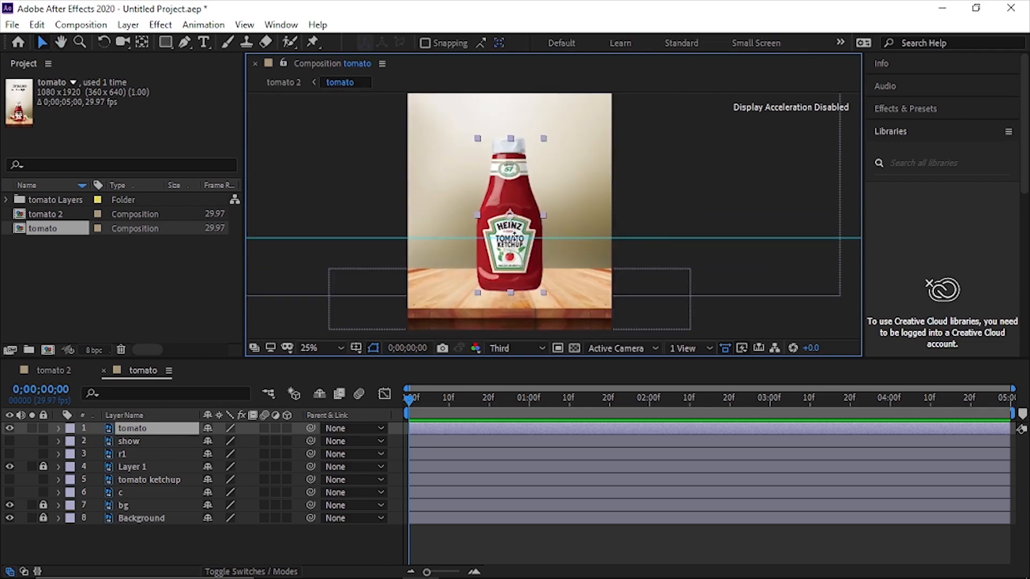
Expand the tomato layer's Transform properties, enable Position keyframing at 0;00;00;00 and move the bottle outside the canvas to about 1632.5, 871
{"action": "key", "text": "p"}
{"action": "left_click_drag", "start_coordinate": [236, 441], "coordinate": [289, 417]}
{"action": "key", "text": "ctrl+z"}
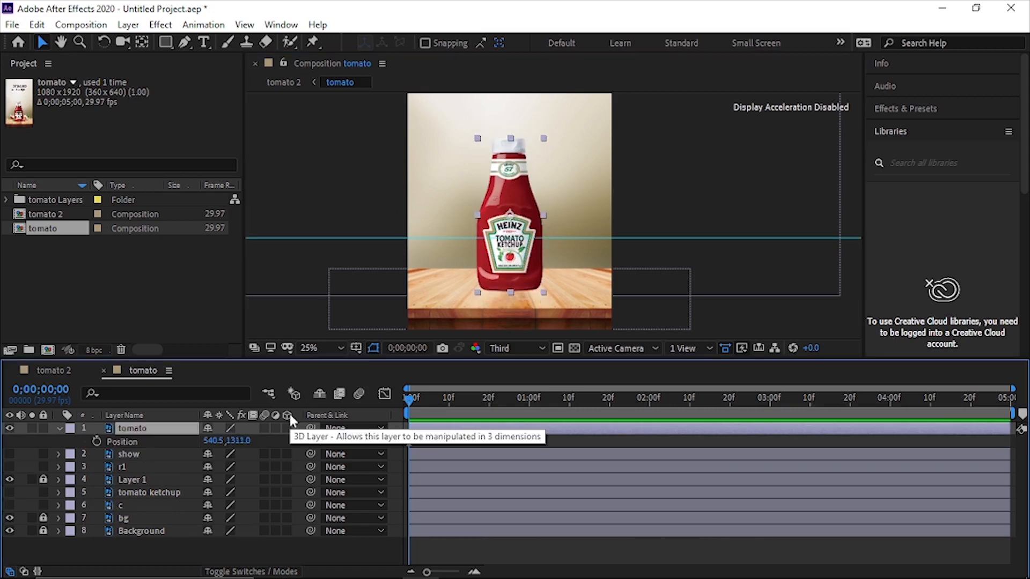
{"action": "left_click", "coordinate": [58, 428]}
{"action": "left_click", "coordinate": [58, 429]}
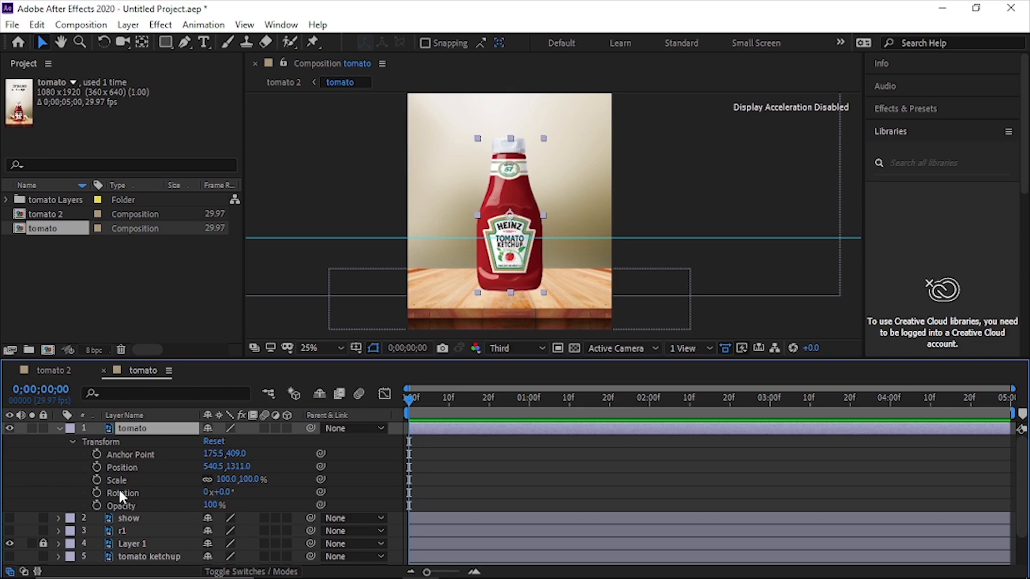
{"action": "left_click_drag", "start_coordinate": [213, 467], "coordinate": [216, 468]}
{"action": "key", "text": "ctrl+z"}
{"action": "left_click", "coordinate": [96, 467]}
{"action": "left_click_drag", "start_coordinate": [538, 240], "coordinate": [713, 179]}
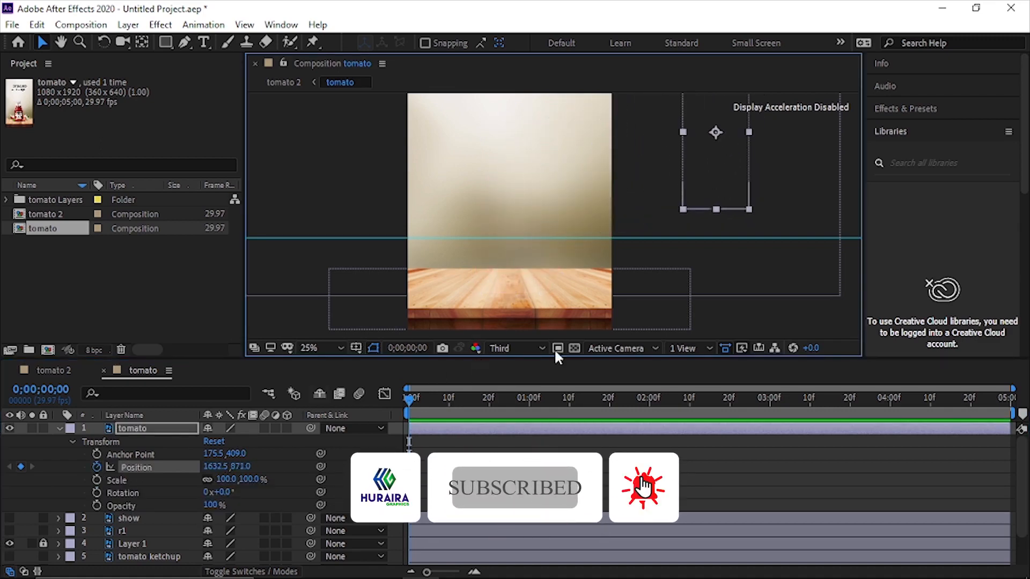
Keyframe the bottle back on the table at 0;00;00;20, at about position 544.5, 1283
{"action": "left_click", "coordinate": [413, 398]}
{"action": "left_click_drag", "start_coordinate": [414, 399], "coordinate": [490, 399]}
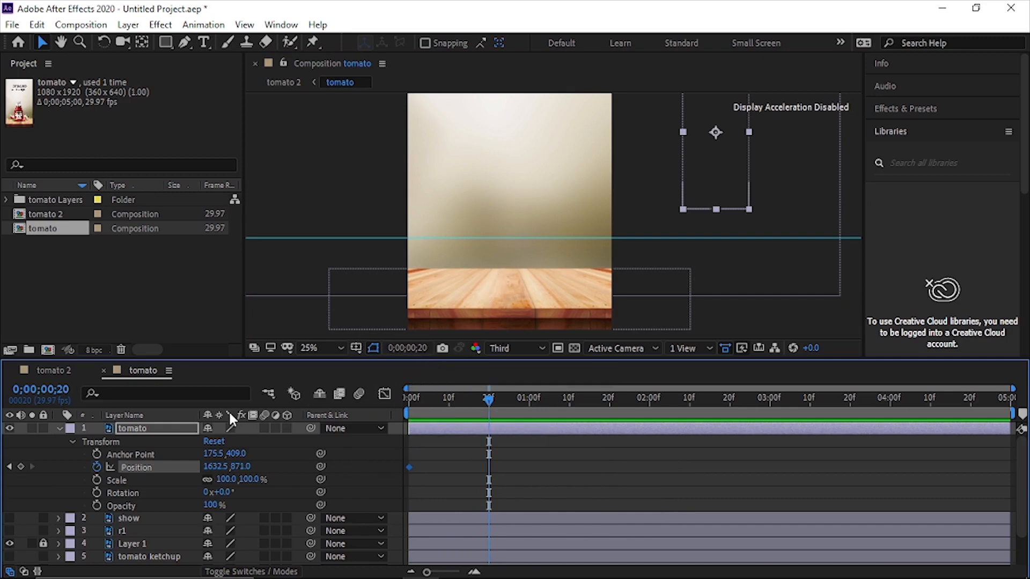
{"action": "left_click_drag", "start_coordinate": [722, 170], "coordinate": [521, 240]}
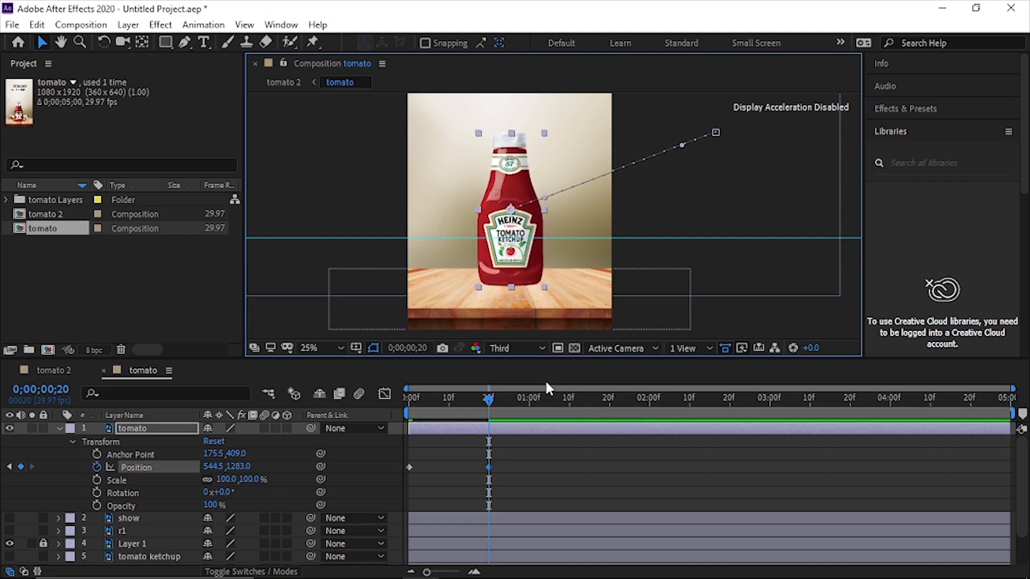
Preview the bottle's slide-in by playing and scrubbing the animation from the start of the timeline
{"action": "left_click_drag", "start_coordinate": [488, 400], "coordinate": [328, 390]}
{"action": "key", "text": "space"}
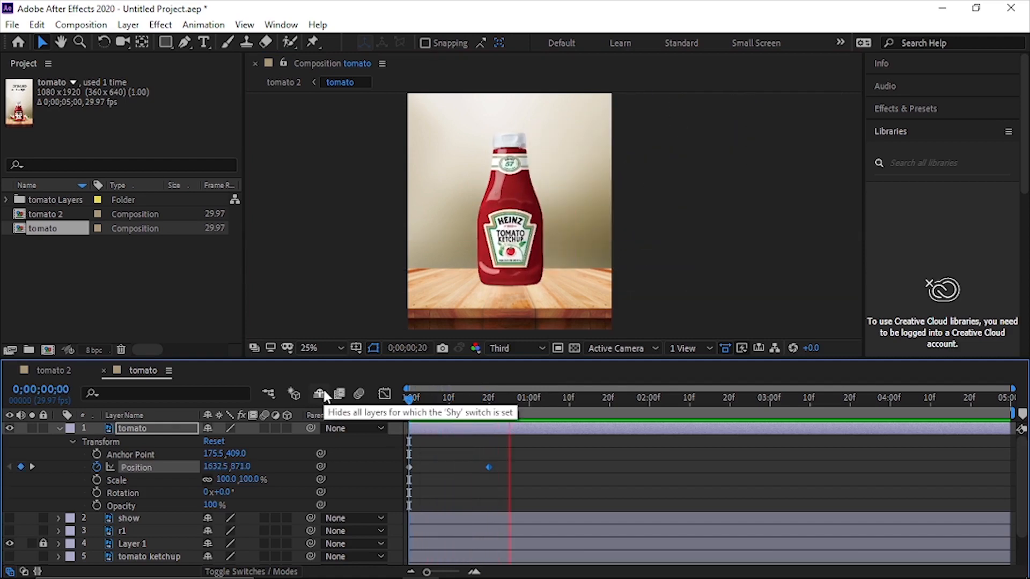
{"action": "key", "text": "space"}
{"action": "left_click_drag", "start_coordinate": [515, 401], "coordinate": [364, 405]}
{"action": "left_click", "coordinate": [406, 404]}
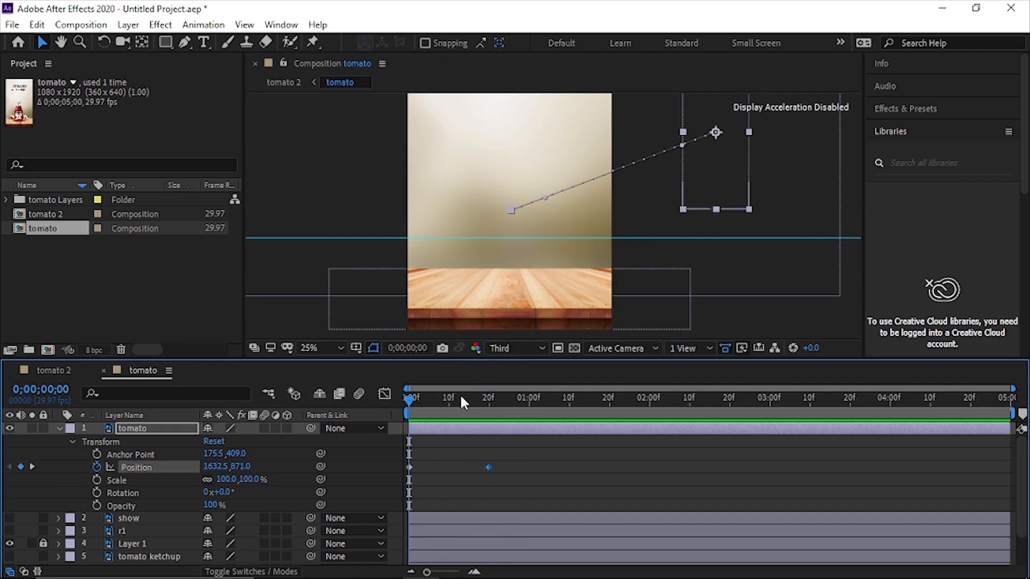
{"action": "left_click_drag", "start_coordinate": [459, 398], "coordinate": [409, 406]}
{"action": "left_click_drag", "start_coordinate": [409, 406], "coordinate": [453, 398]}
{"action": "mouse_move", "coordinate": [387, 391]}
{"action": "left_mouse_down"}
{"action": "mouse_move", "coordinate": [366, 389]}
{"action": "mouse_move", "coordinate": [462, 402]}
{"action": "mouse_move", "coordinate": [373, 403]}
{"action": "left_mouse_up"}
{"action": "mouse_move", "coordinate": [407, 398]}
{"action": "left_mouse_down"}
{"action": "mouse_move", "coordinate": [498, 405]}
{"action": "mouse_move", "coordinate": [404, 408]}
{"action": "left_mouse_up"}
Enable Rotation keyframing on the bottle at 0;00;00;00 and set one full revolution (1x+0.0°) at 0;00;00;20
{"action": "left_click", "coordinate": [96, 492]}
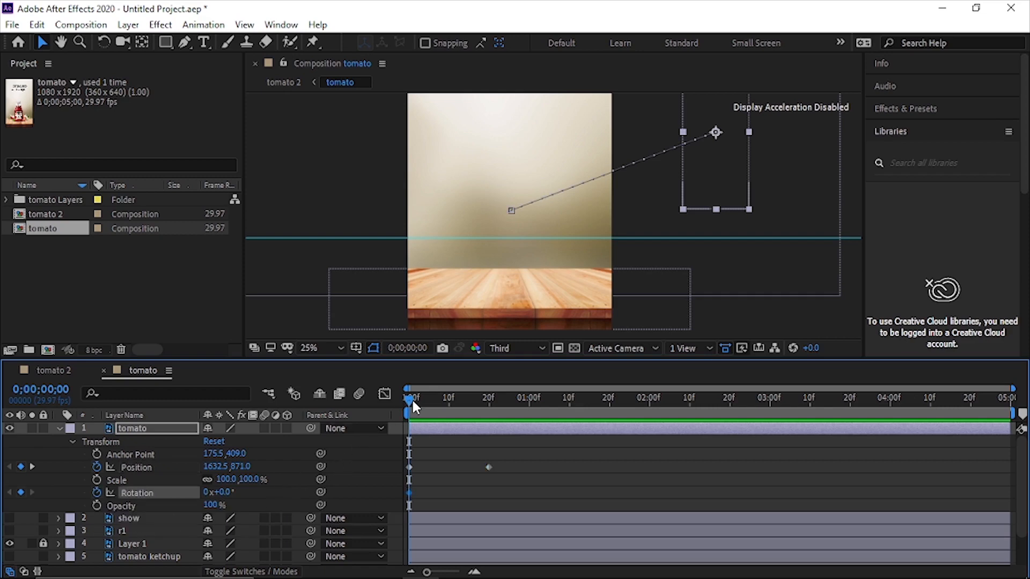
{"action": "left_click_drag", "start_coordinate": [407, 398], "coordinate": [493, 410]}
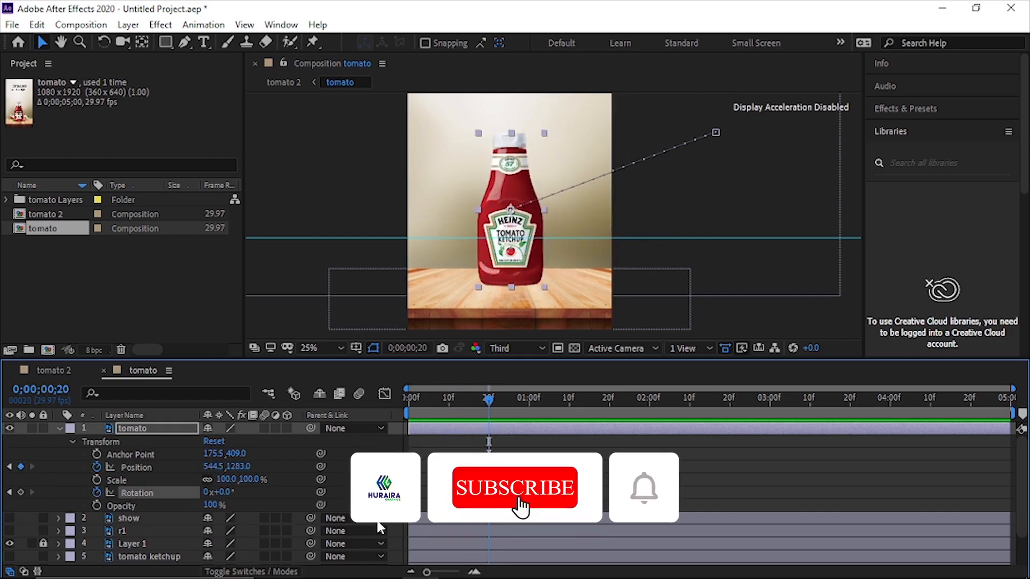
{"action": "left_click", "coordinate": [208, 492]}
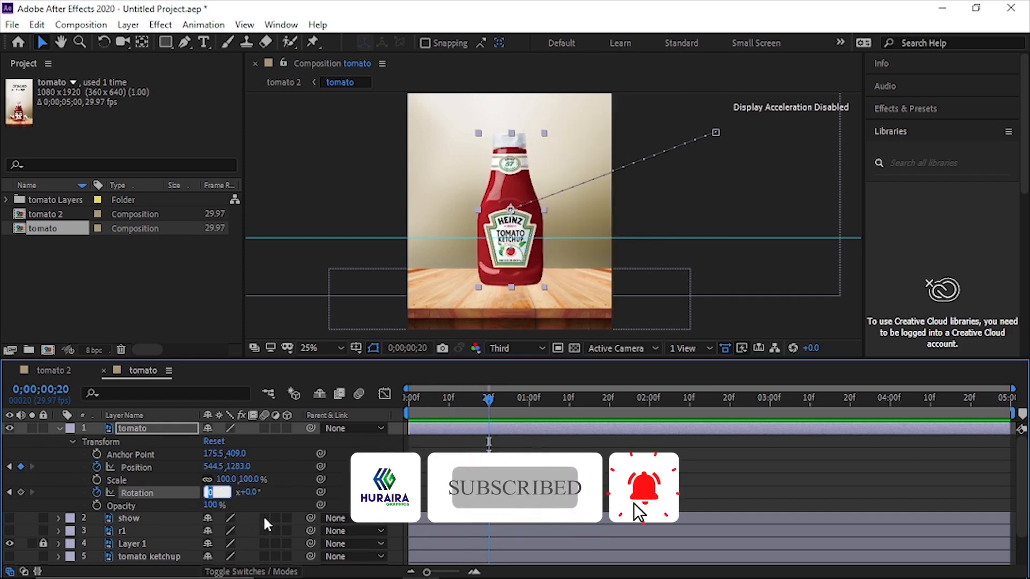
{"action": "key", "text": "Up"}
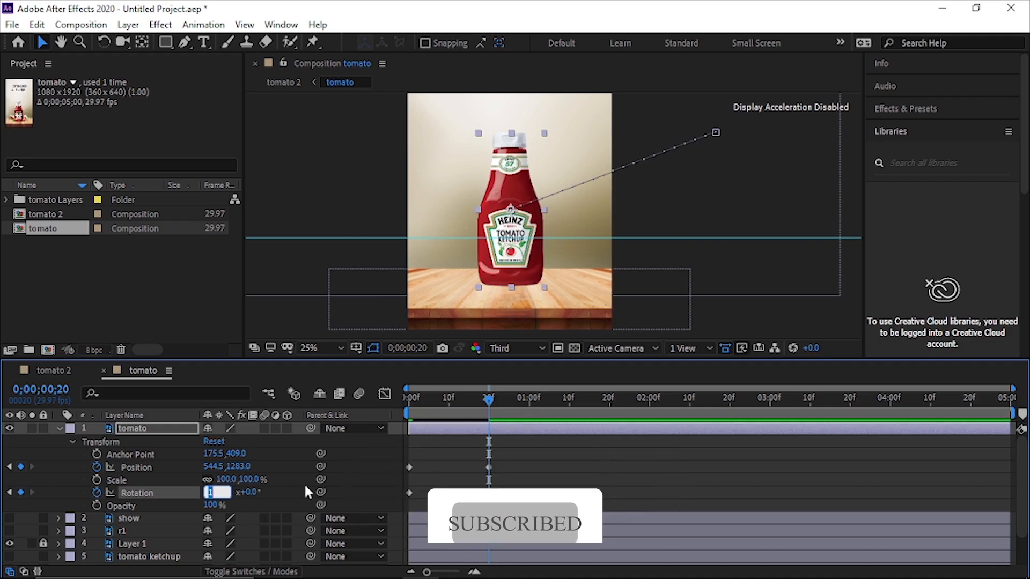
{"action": "left_click", "coordinate": [287, 491]}
{"action": "left_click_drag", "start_coordinate": [225, 493], "coordinate": [424, 500]}
{"action": "key", "text": "ctrl+z"}
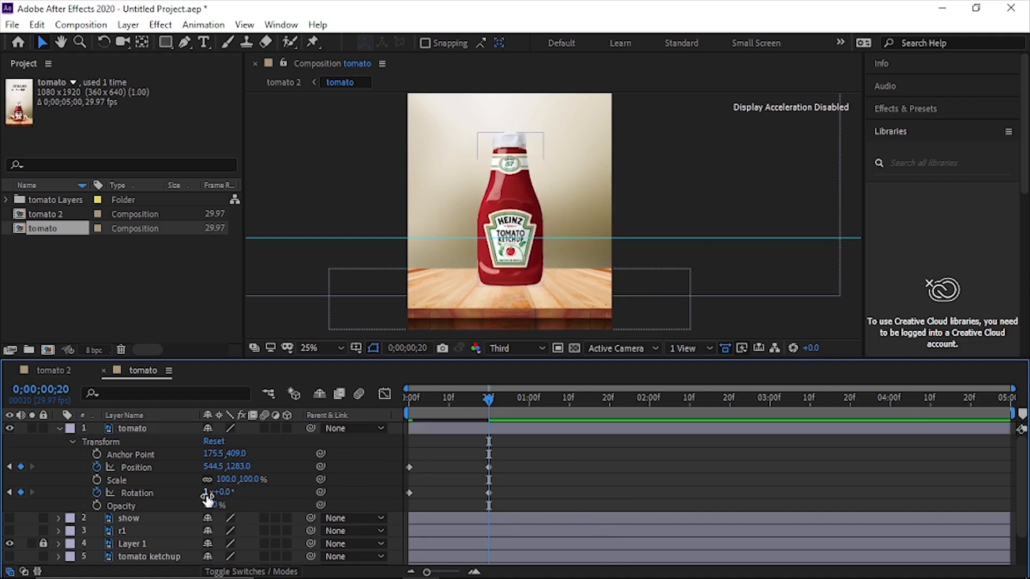
Preview the bottle's spin and reverse it by setting Rotation to -1x+0.0° at 0;00;00;20
{"action": "left_click_drag", "start_coordinate": [486, 395], "coordinate": [385, 403]}
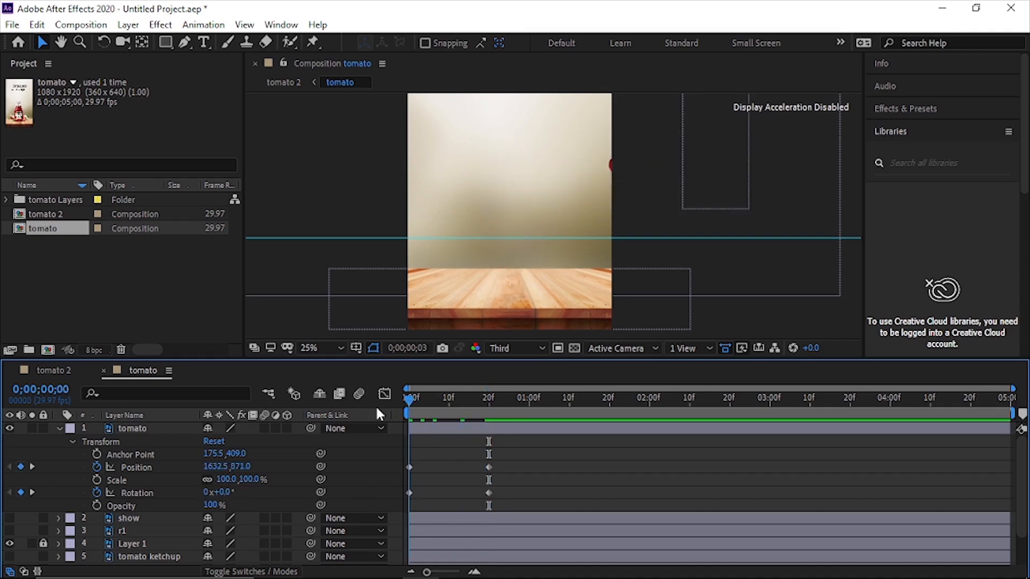
{"action": "key", "text": "space"}
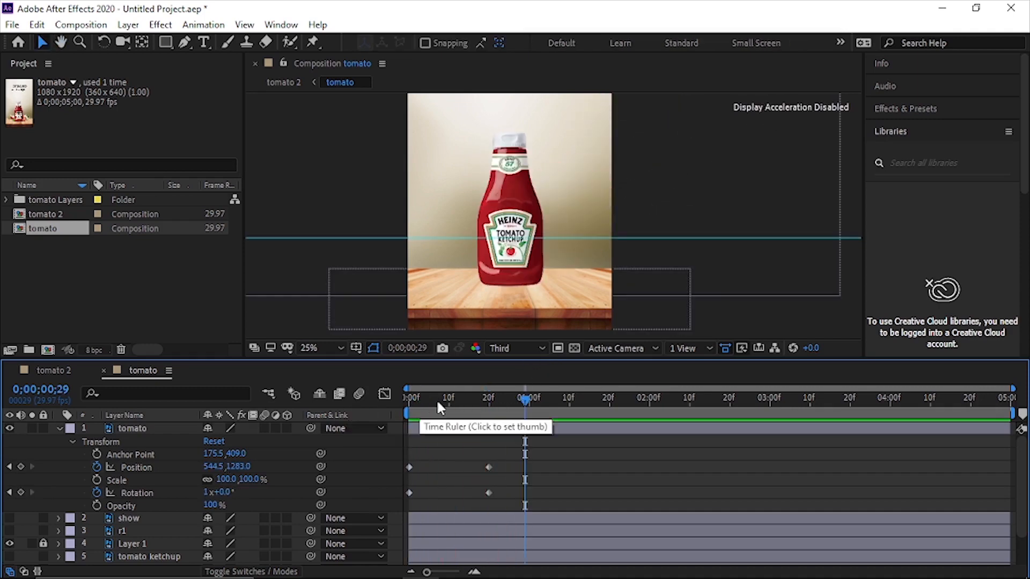
{"action": "left_click_drag", "start_coordinate": [514, 400], "coordinate": [489, 408]}
{"action": "key", "text": "space"}
{"action": "left_click", "coordinate": [210, 492]}
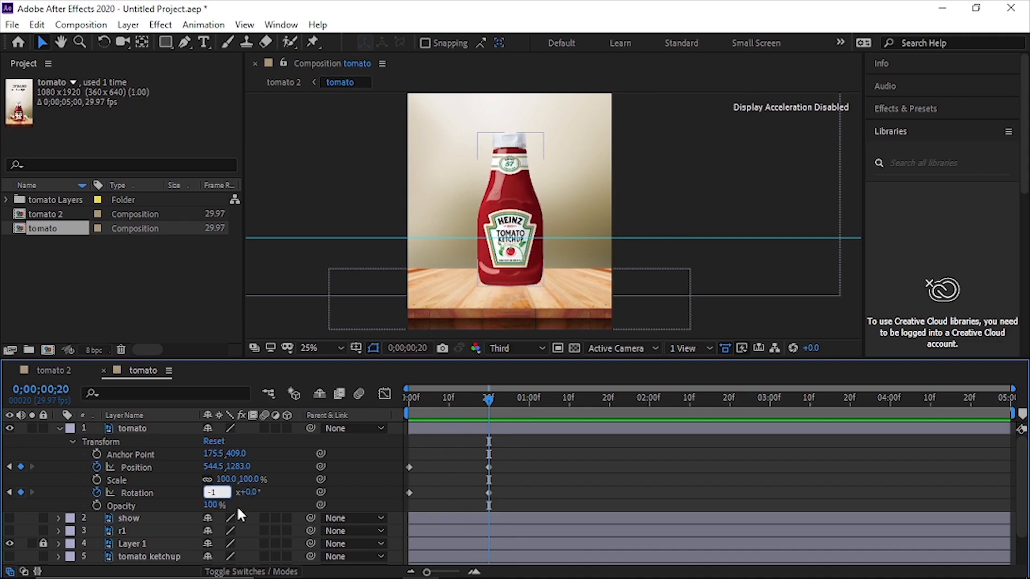
Play the reversed spin from the start of the composition
{"action": "left_click_drag", "start_coordinate": [455, 396], "coordinate": [376, 402]}
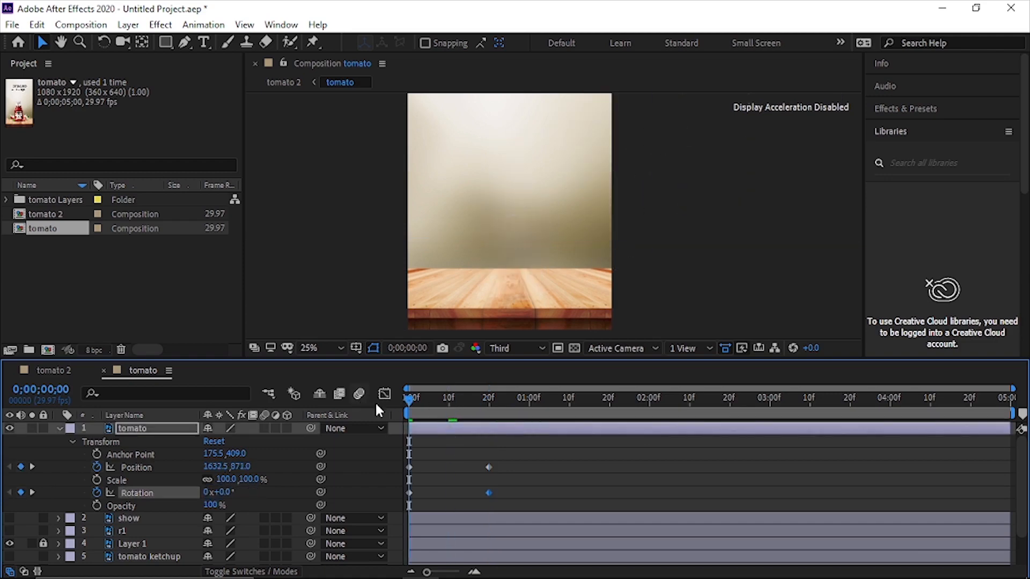
{"action": "key", "text": "space"}
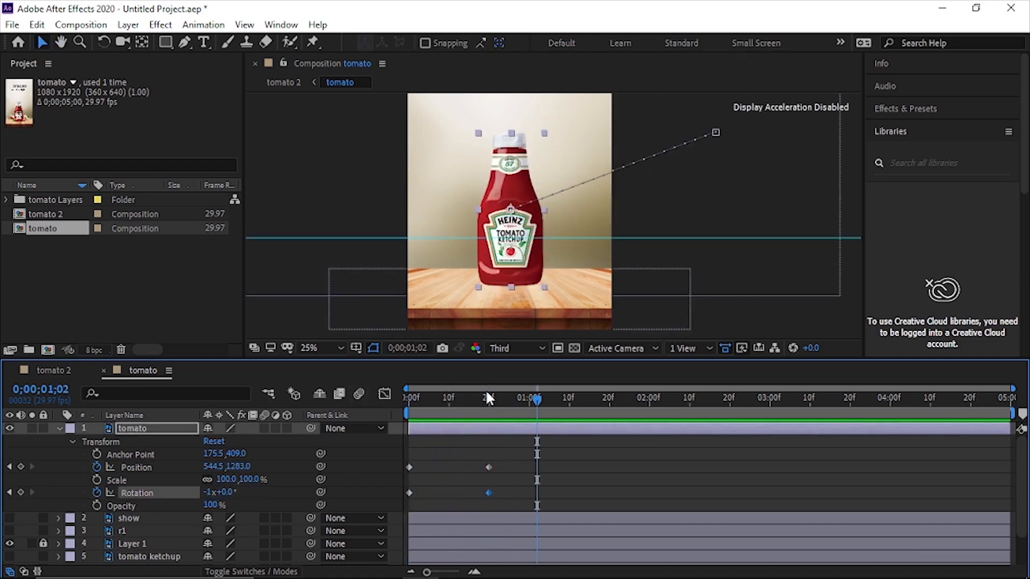
{"action": "left_click_drag", "start_coordinate": [497, 396], "coordinate": [397, 410]}
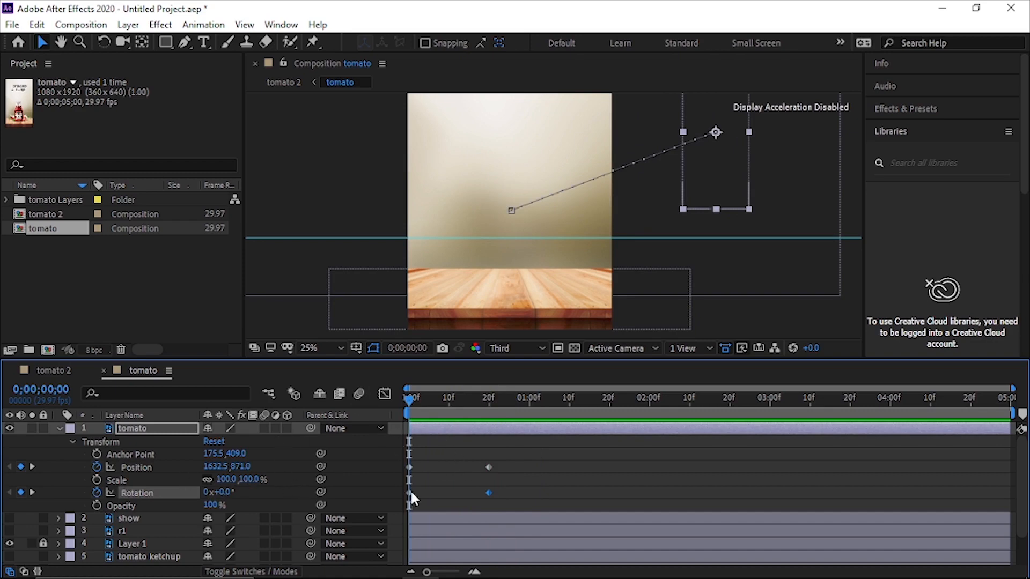
Raise the bottle's starting position at 0;00;00;00 so it enters from higher up beside the canvas
{"action": "left_click", "coordinate": [135, 466]}
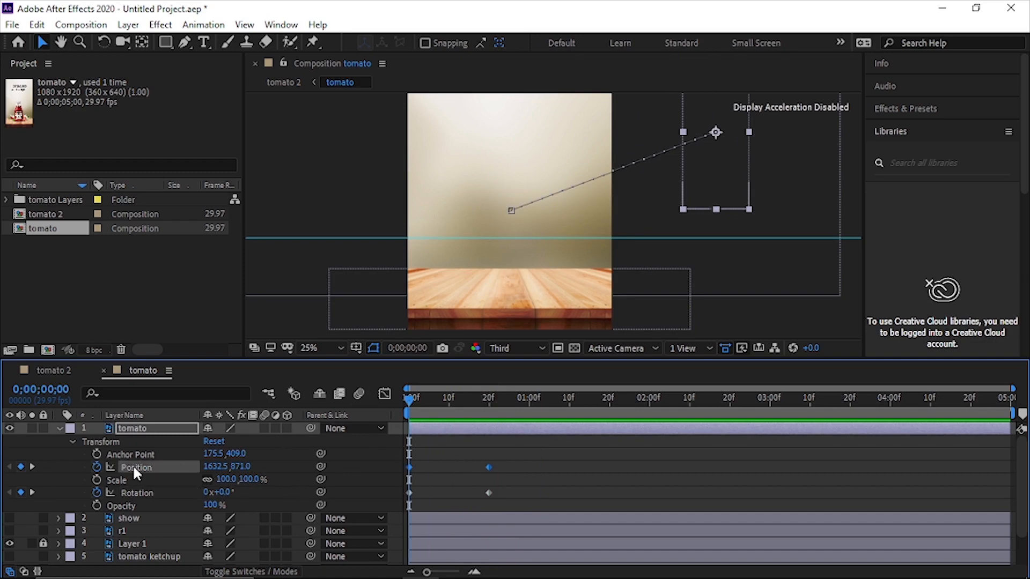
{"action": "left_click", "coordinate": [712, 216]}
{"action": "scroll", "coordinate": [491, 207], "scroll_direction": "up", "scroll_amount": 3}
{"action": "scroll", "coordinate": [491, 206], "scroll_direction": "down", "scroll_amount": 4}
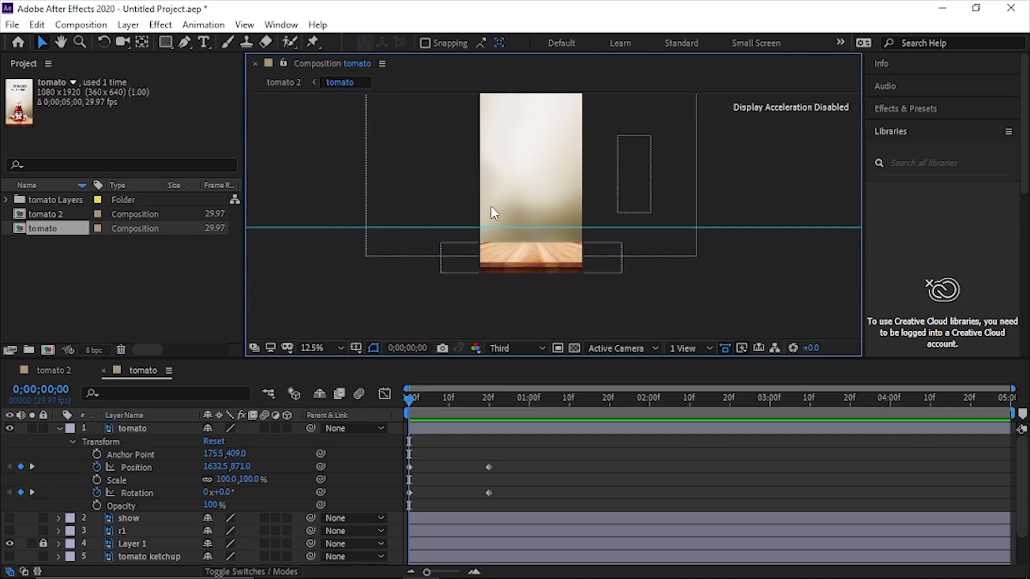
{"action": "left_click", "coordinate": [637, 171]}
{"action": "left_click_drag", "start_coordinate": [640, 188], "coordinate": [641, 101]}
{"action": "left_click", "coordinate": [412, 406]}
{"action": "left_click_drag", "start_coordinate": [410, 401], "coordinate": [385, 402]}
{"action": "left_click_drag", "start_coordinate": [639, 115], "coordinate": [635, 98]}
Move the bottle's starting point farther out to about 2040.5, -265 and add a Position keyframe at 0;00;00;11 near the canvas's upper-right edge
{"action": "key", "text": "space"}
{"action": "left_click_drag", "start_coordinate": [557, 172], "coordinate": [548, 204]}
{"action": "left_click_drag", "start_coordinate": [634, 136], "coordinate": [675, 129]}
{"action": "mouse_move", "coordinate": [446, 402]}
{"action": "left_mouse_down"}
{"action": "mouse_move", "coordinate": [391, 403]}
{"action": "mouse_move", "coordinate": [582, 401]}
{"action": "mouse_move", "coordinate": [422, 404]}
{"action": "mouse_move", "coordinate": [529, 402]}
{"action": "mouse_move", "coordinate": [453, 403]}
{"action": "left_mouse_up"}
{"action": "left_click_drag", "start_coordinate": [585, 184], "coordinate": [568, 150]}
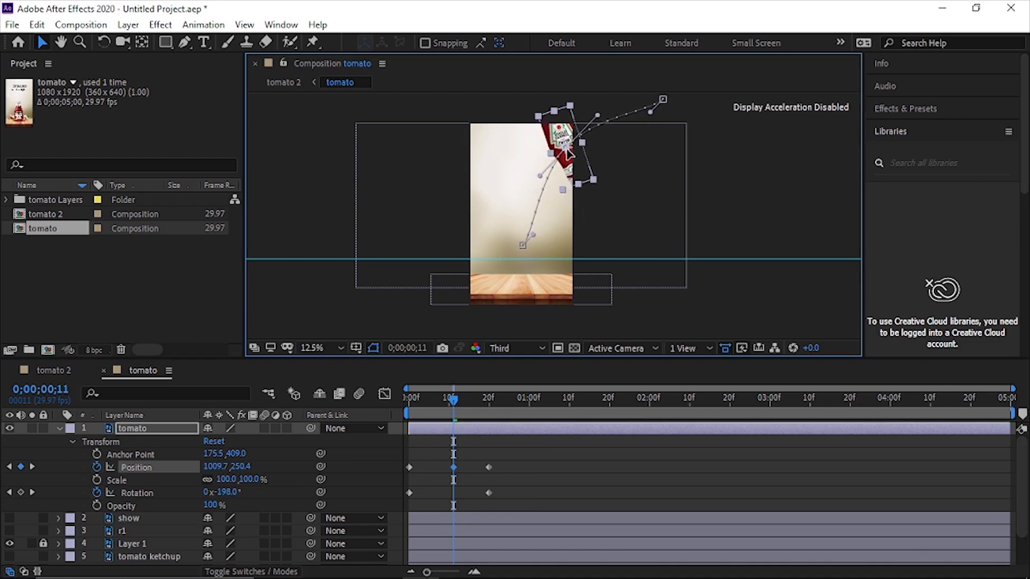
Play the bottle's curved, spinning entry from the start and return the playhead to 0;00;00;00
{"action": "left_click_drag", "start_coordinate": [453, 398], "coordinate": [384, 407]}
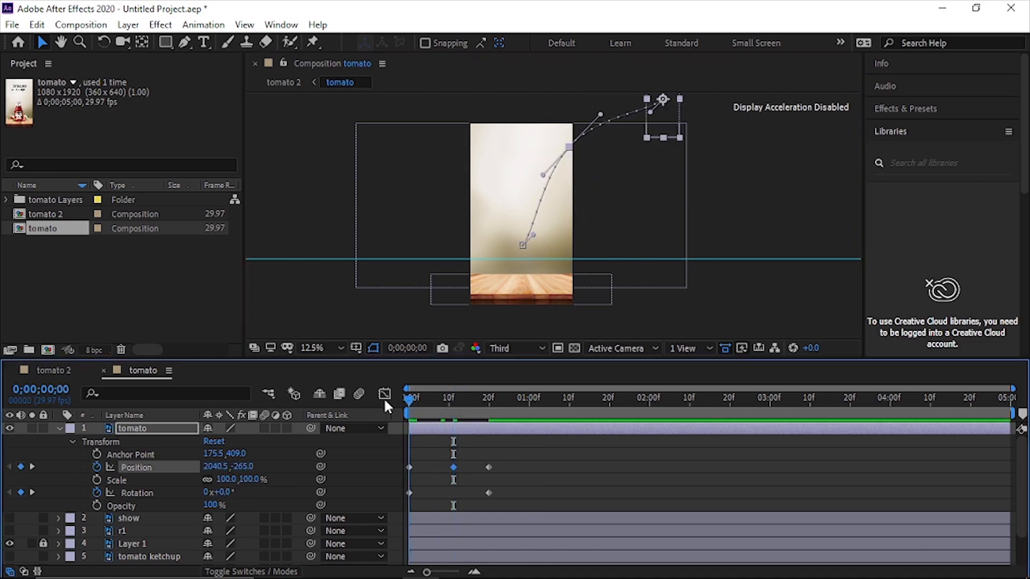
{"action": "key", "text": "space"}
{"action": "key", "text": "space"}
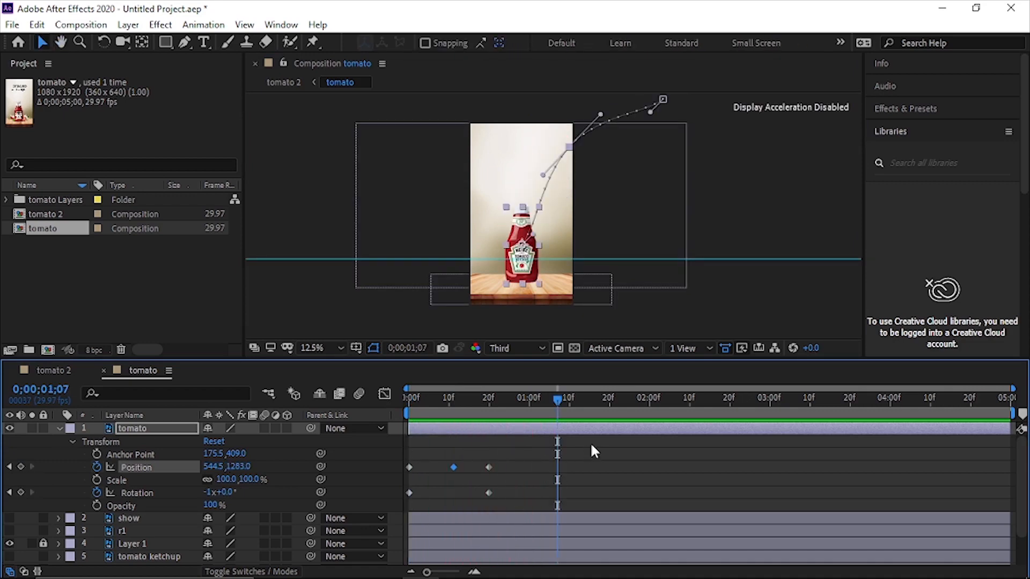
{"action": "key", "text": "Page_Down"}
{"action": "left_click_drag", "start_coordinate": [542, 405], "coordinate": [379, 409]}
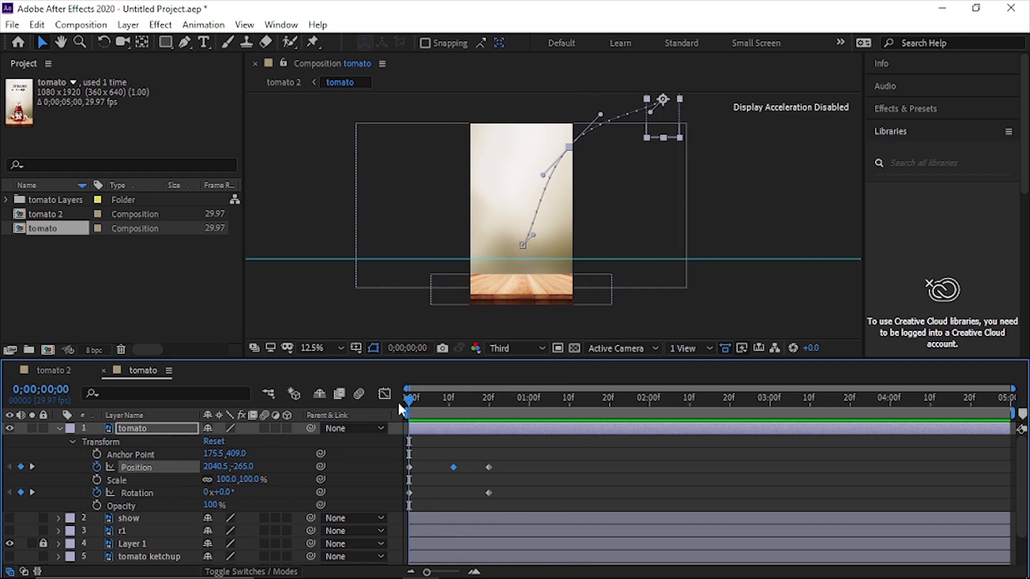
Keyframe the bottle's Scale at 28% at 0;00;00;00 and 100% at 0;00;00;20
{"action": "left_click", "coordinate": [97, 479]}
{"action": "left_click_drag", "start_coordinate": [226, 480], "coordinate": [177, 480]}
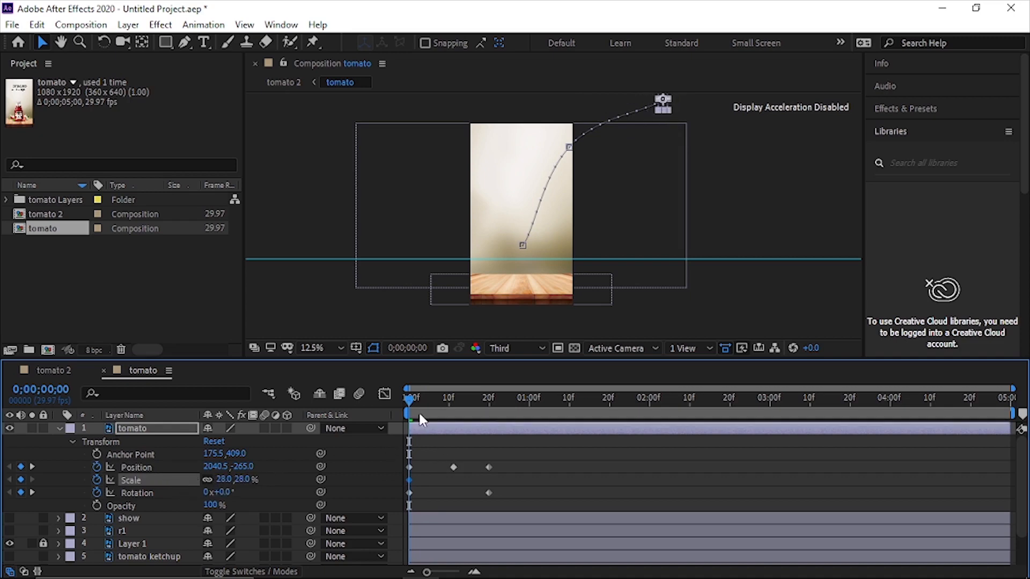
{"action": "left_click_drag", "start_coordinate": [409, 400], "coordinate": [497, 400]}
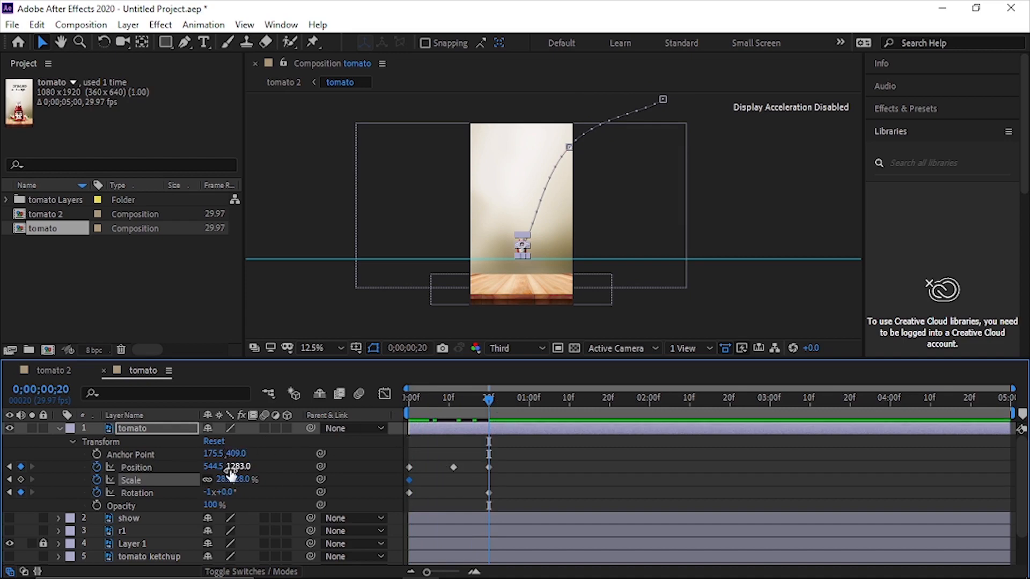
{"action": "left_click_drag", "start_coordinate": [230, 480], "coordinate": [294, 479]}
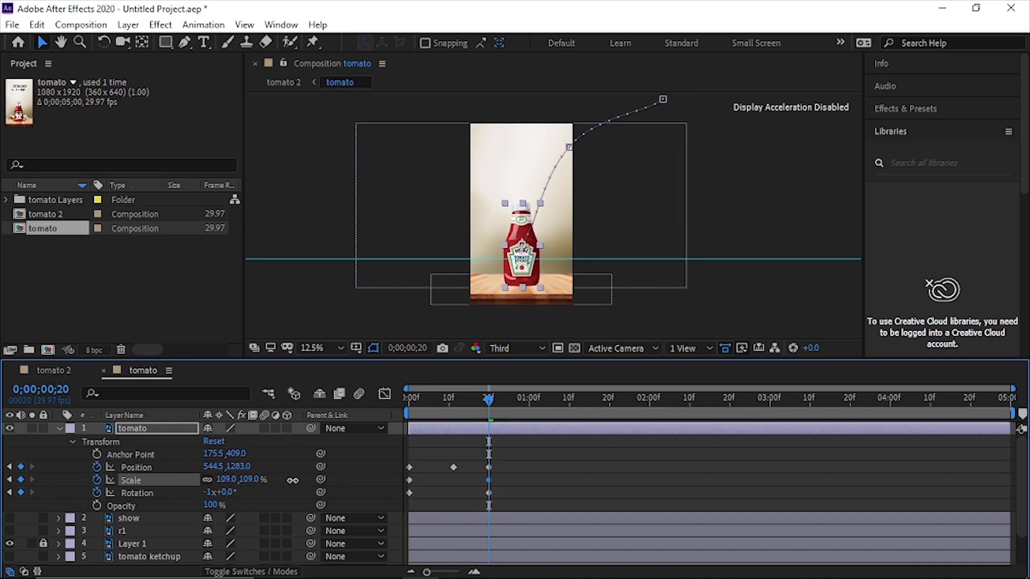
{"action": "left_click", "coordinate": [227, 480]}
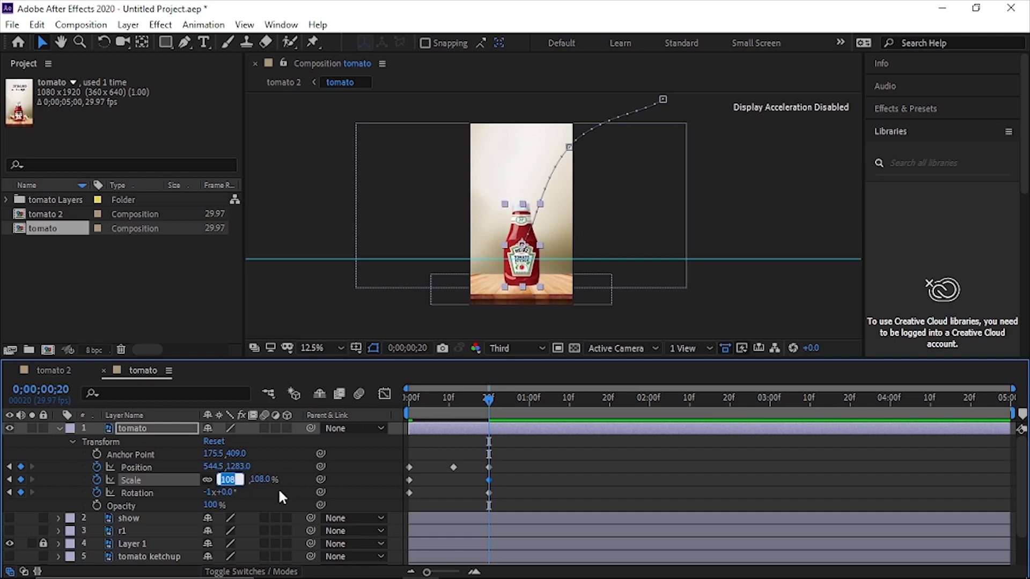
{"action": "type", "text": "100"}
{"action": "key", "text": "Return"}
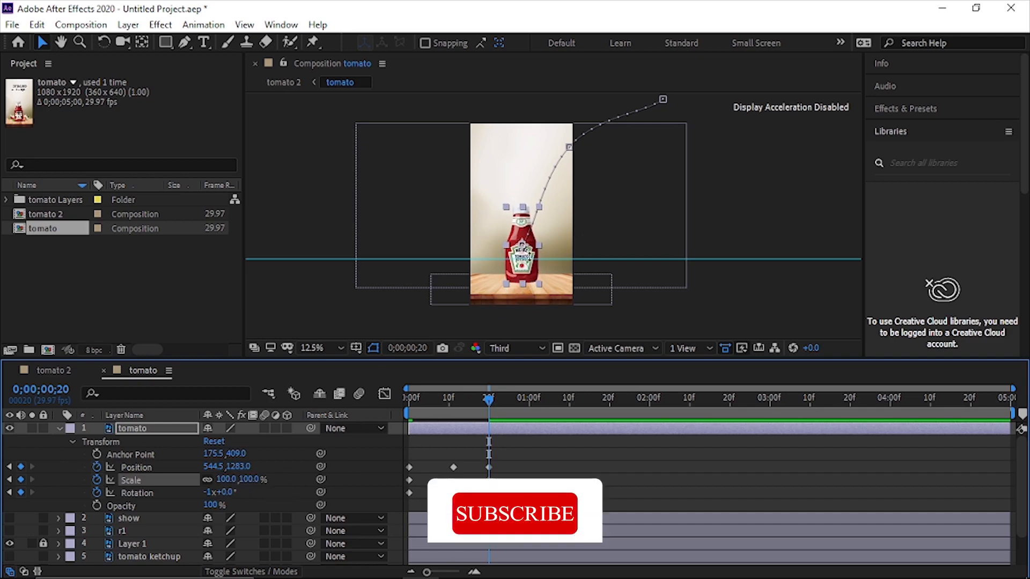
Play the bottle's growing, spinning entry from the start, collapse its Transform group and park the playhead at 0;00;00;19
{"action": "left_click_drag", "start_coordinate": [490, 399], "coordinate": [345, 401]}
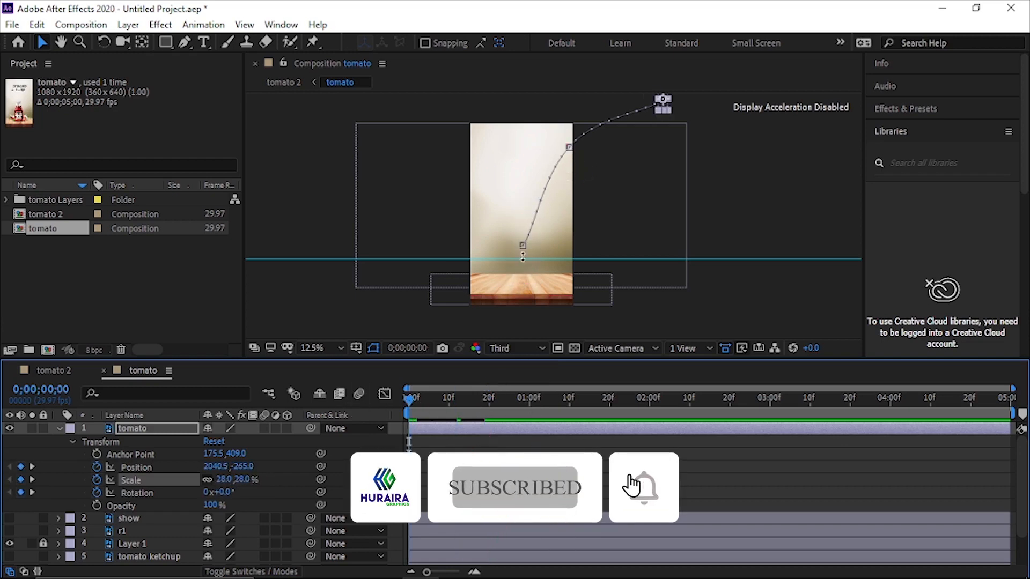
{"action": "scroll", "coordinate": [529, 243], "scroll_direction": "up", "scroll_amount": 2}
{"action": "key", "text": "space"}
{"action": "mouse_move", "coordinate": [506, 398]}
{"action": "left_mouse_down"}
{"action": "mouse_move", "coordinate": [498, 416]}
{"action": "mouse_move", "coordinate": [461, 397]}
{"action": "mouse_move", "coordinate": [414, 412]}
{"action": "mouse_move", "coordinate": [478, 405]}
{"action": "mouse_move", "coordinate": [479, 424]}
{"action": "mouse_move", "coordinate": [465, 395]}
{"action": "mouse_move", "coordinate": [452, 395]}
{"action": "mouse_move", "coordinate": [500, 395]}
{"action": "mouse_move", "coordinate": [426, 396]}
{"action": "mouse_move", "coordinate": [514, 402]}
{"action": "mouse_move", "coordinate": [491, 397]}
{"action": "mouse_move", "coordinate": [501, 399]}
{"action": "left_mouse_up"}
{"action": "scroll", "coordinate": [508, 283], "scroll_direction": "down", "scroll_amount": 1}
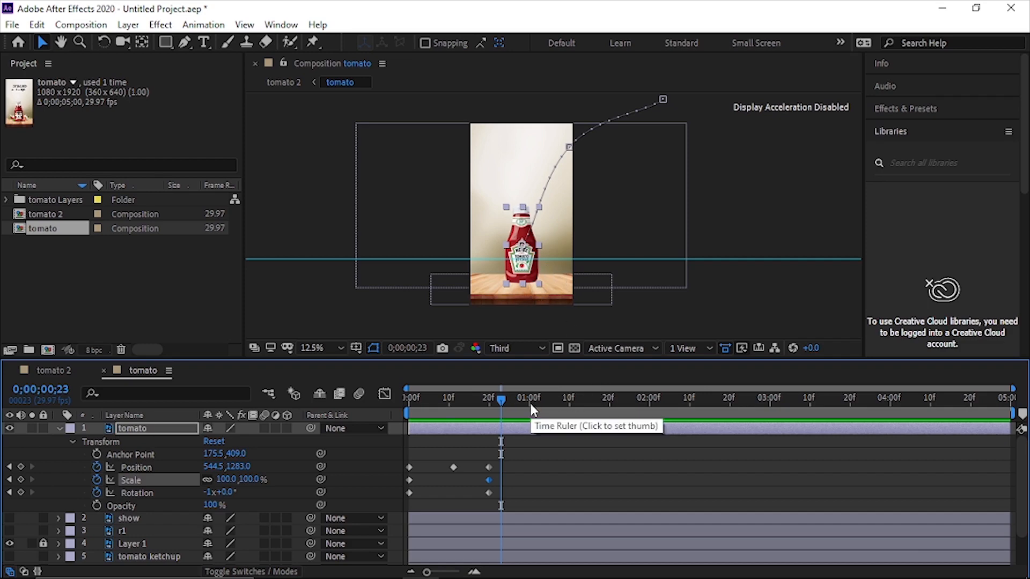
{"action": "left_click_drag", "start_coordinate": [471, 398], "coordinate": [380, 407]}
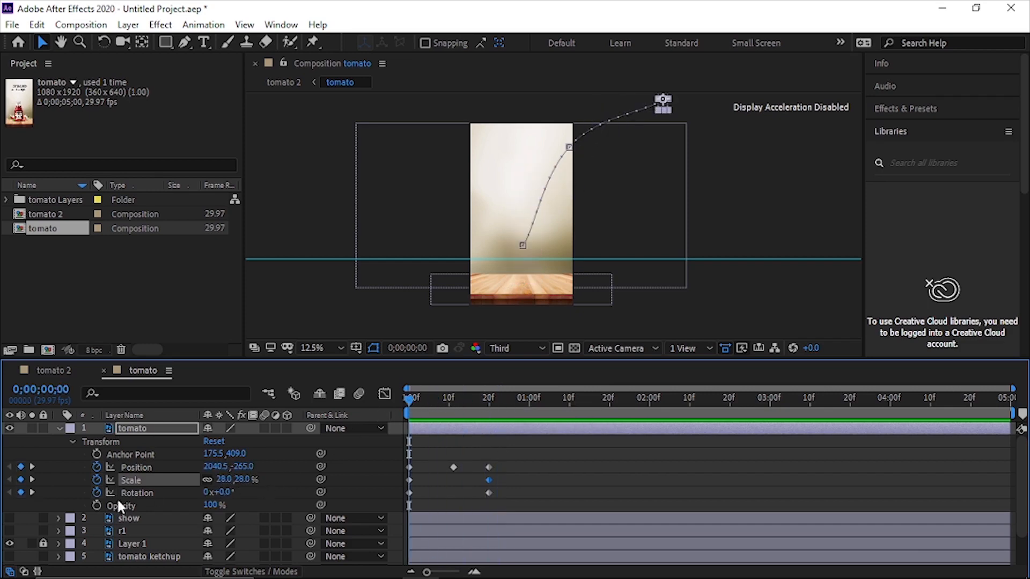
{"action": "left_click", "coordinate": [72, 441]}
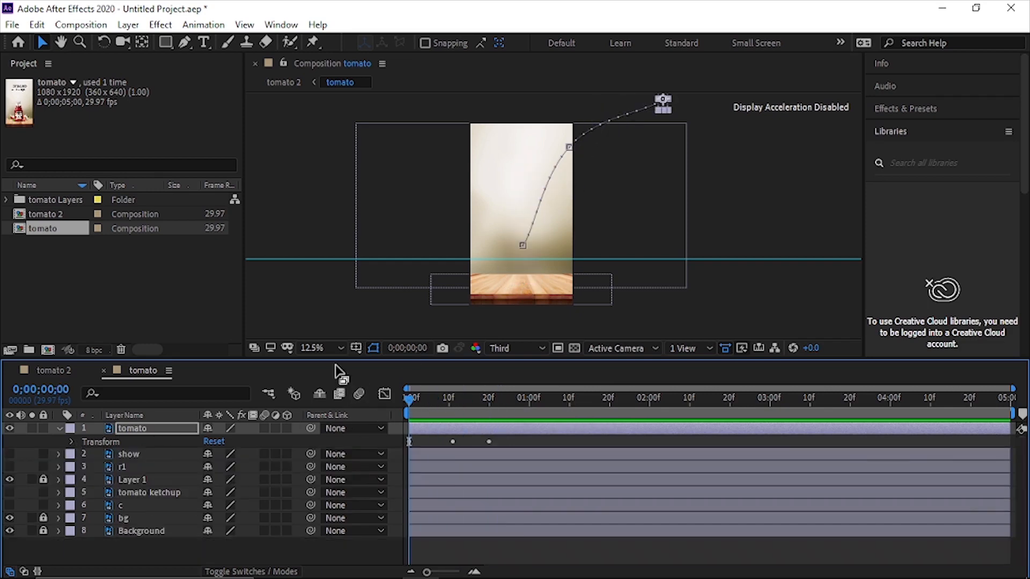
{"action": "key", "text": "space"}
{"action": "mouse_move", "coordinate": [503, 395]}
{"action": "left_mouse_down"}
{"action": "mouse_move", "coordinate": [429, 404]}
{"action": "mouse_move", "coordinate": [486, 397]}
{"action": "left_mouse_up"}
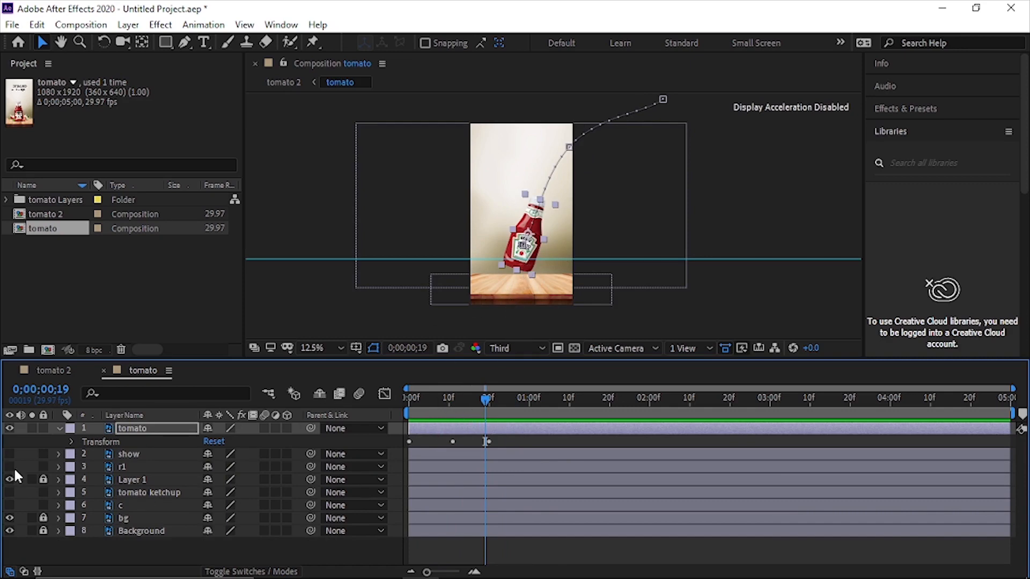
Collapse the tomato layer, make the show shadow layer visible and expand its Transform properties
{"action": "left_click", "coordinate": [60, 428]}
{"action": "left_click", "coordinate": [121, 440]}
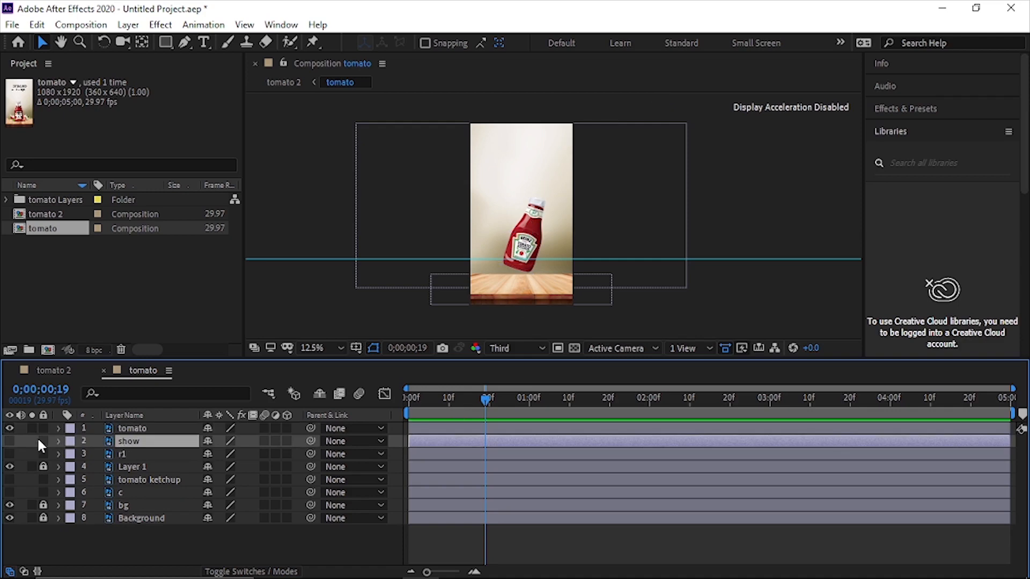
{"action": "left_click", "coordinate": [9, 440]}
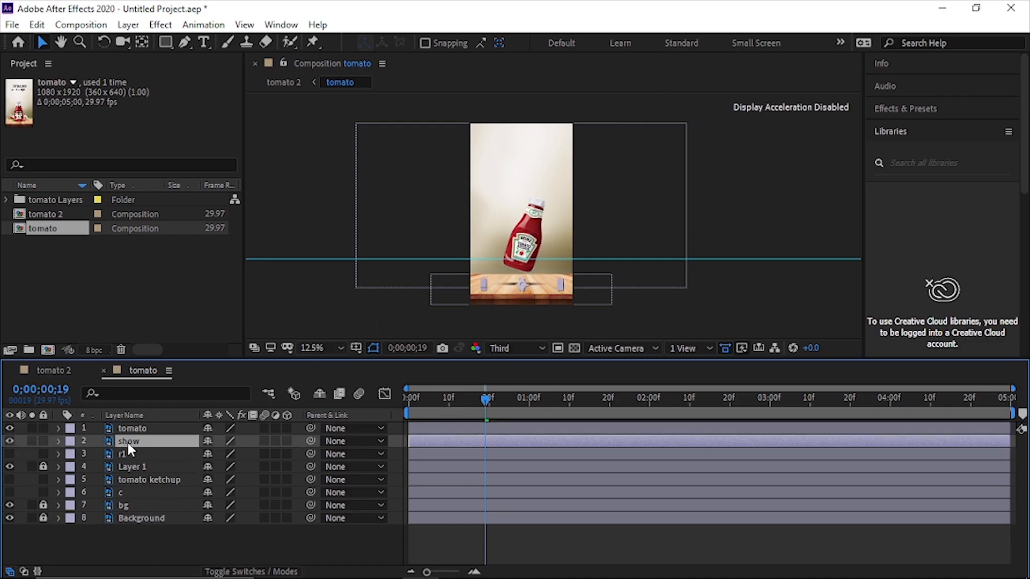
{"action": "key", "text": "t"}
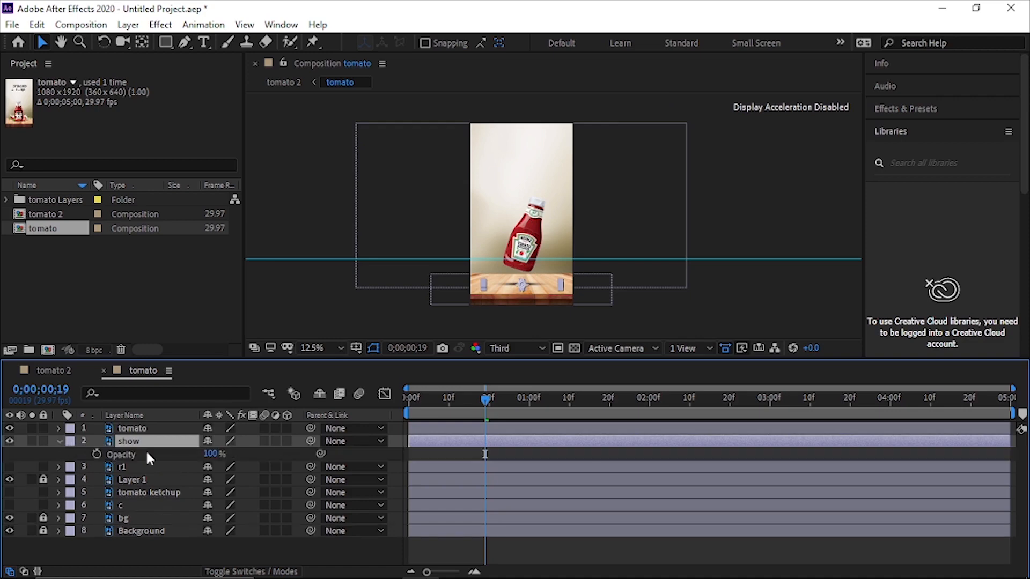
{"action": "key", "text": "t"}
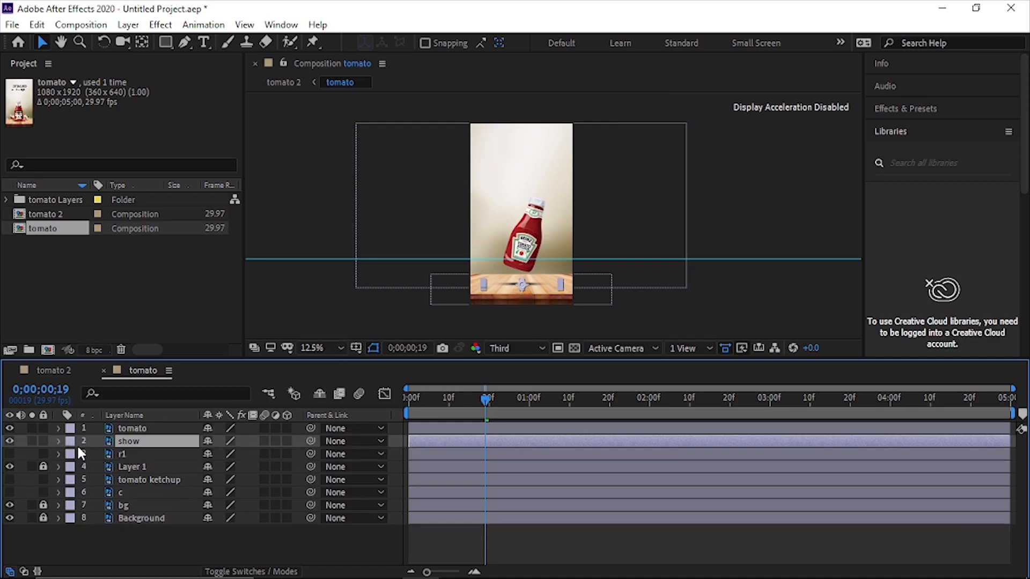
{"action": "left_click", "coordinate": [57, 441]}
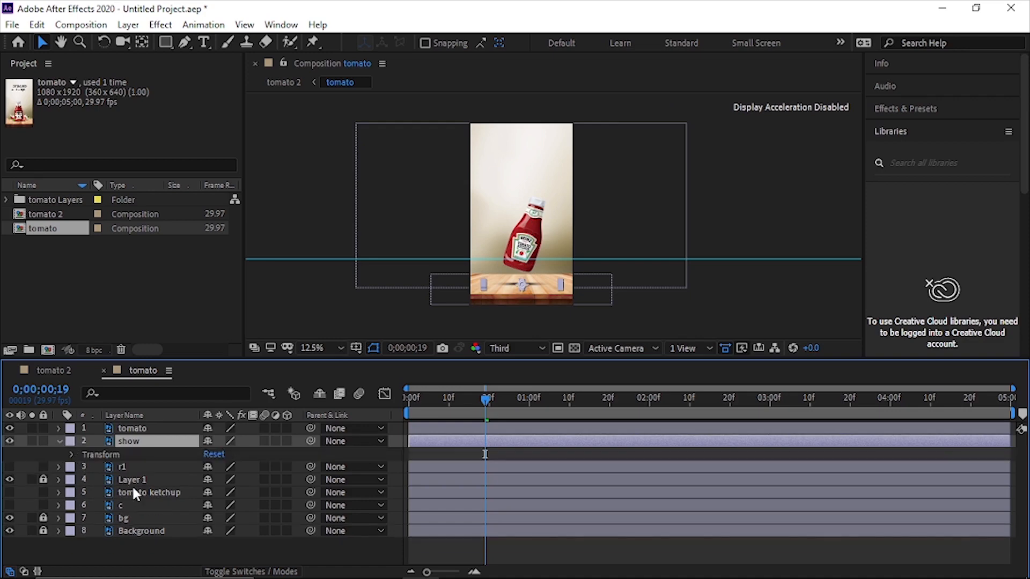
{"action": "left_click", "coordinate": [72, 455]}
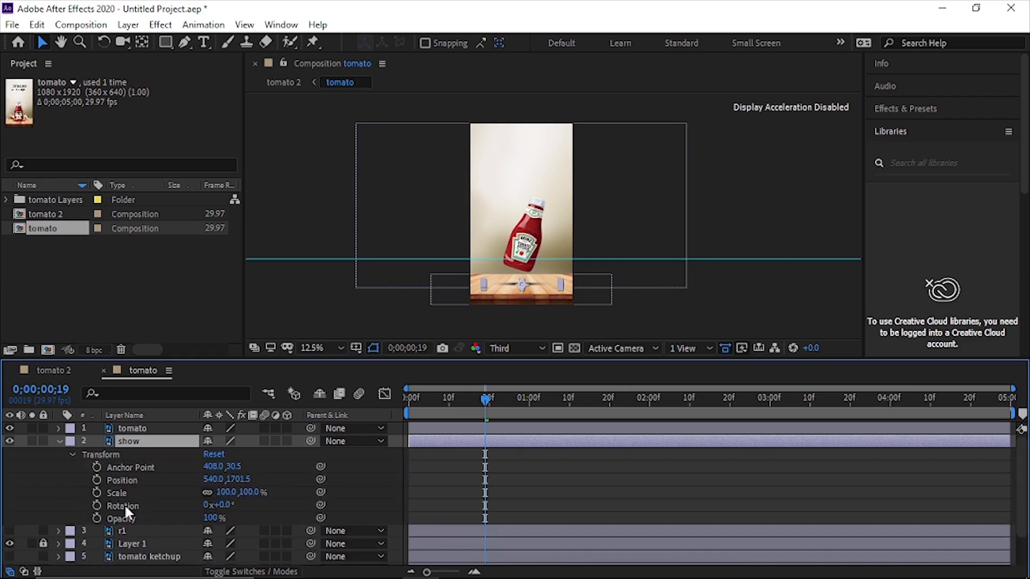
Add an Opacity keyframe of 0% to the show shadow layer at 0;00;00;00
{"action": "scroll", "coordinate": [514, 259], "scroll_direction": "up", "scroll_amount": 1}
{"action": "key", "text": "space"}
{"action": "left_click_drag", "start_coordinate": [493, 283], "coordinate": [502, 217]}
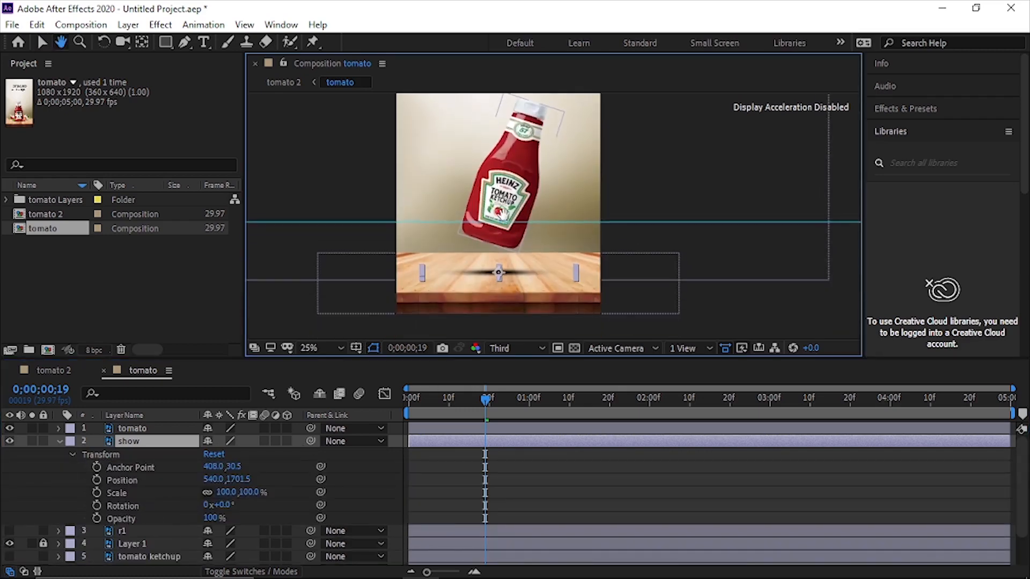
{"action": "scroll", "coordinate": [497, 249], "scroll_direction": "up", "scroll_amount": 2}
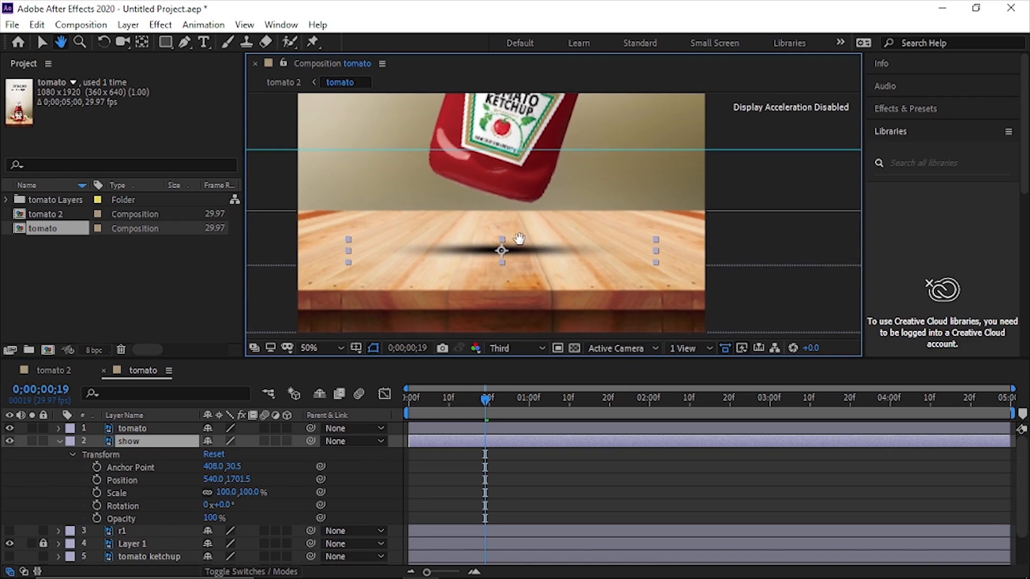
{"action": "key", "text": "v"}
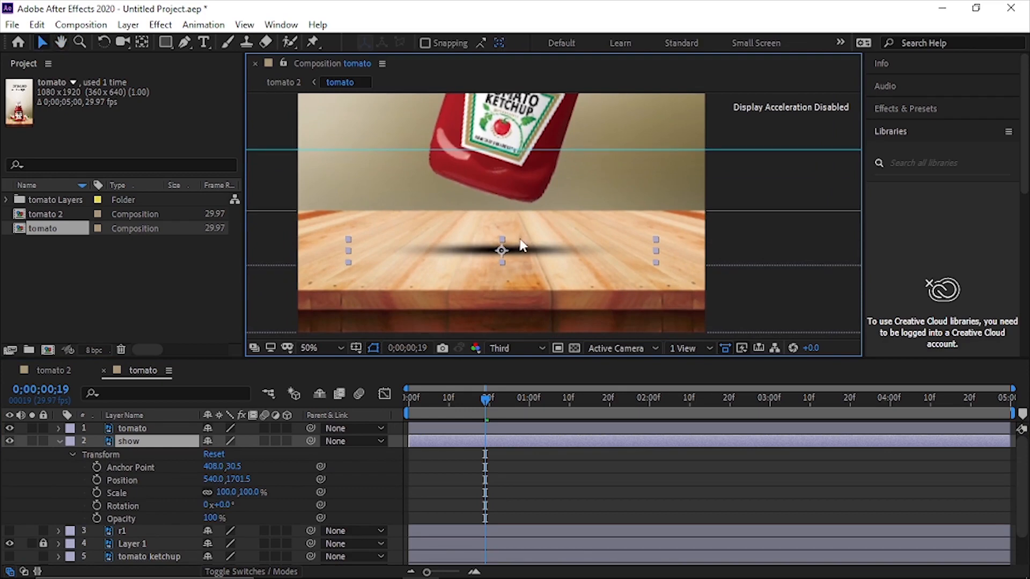
{"action": "left_click_drag", "start_coordinate": [482, 397], "coordinate": [291, 410]}
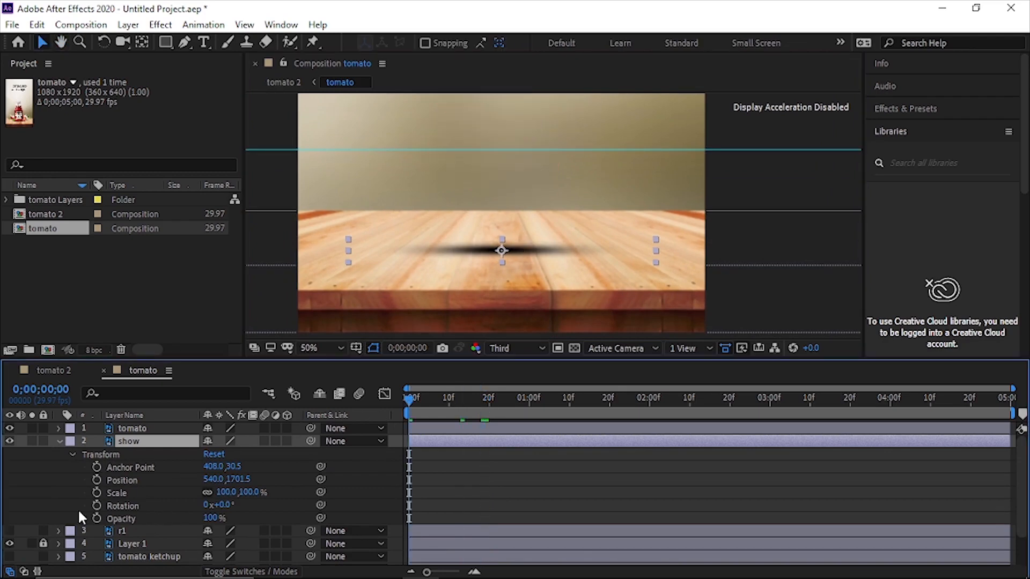
{"action": "left_click", "coordinate": [97, 518]}
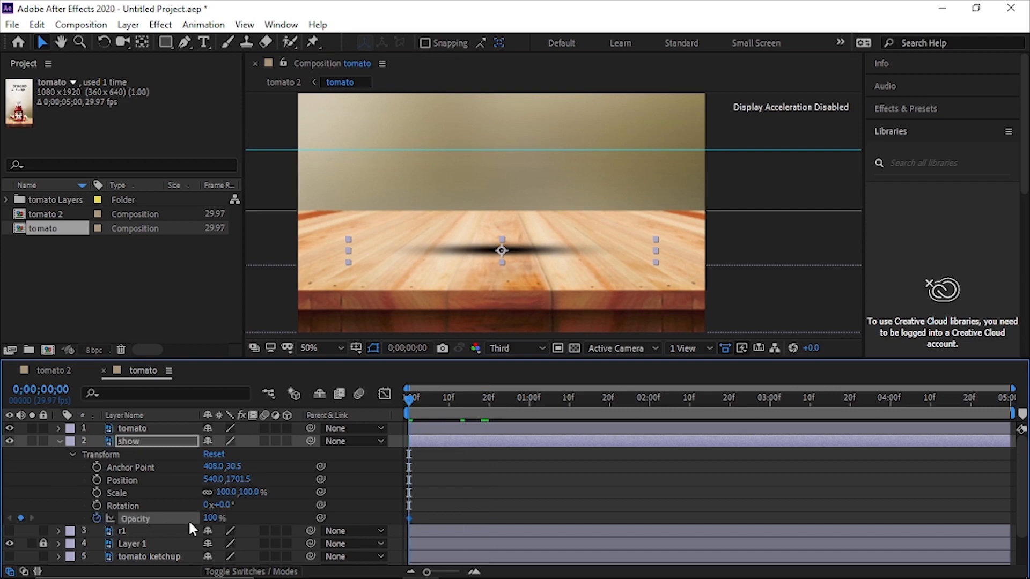
{"action": "left_click", "coordinate": [210, 518]}
{"action": "type", "text": "0"}
{"action": "key", "text": "Return"}
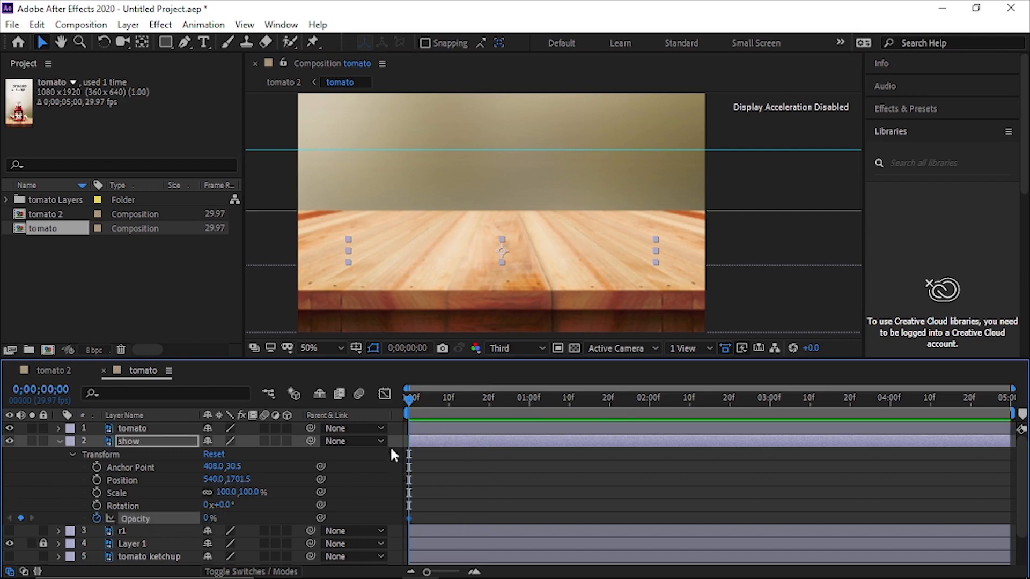
Hold the shadow's Opacity at 0% with a keyframe at 0;00;00;15 and set it to 100% at 0;00;00;20
{"action": "left_click", "coordinate": [465, 399]}
{"action": "mouse_move", "coordinate": [475, 399]}
{"action": "left_mouse_down"}
{"action": "mouse_move", "coordinate": [516, 400]}
{"action": "mouse_move", "coordinate": [475, 401]}
{"action": "mouse_move", "coordinate": [485, 404]}
{"action": "left_mouse_up"}
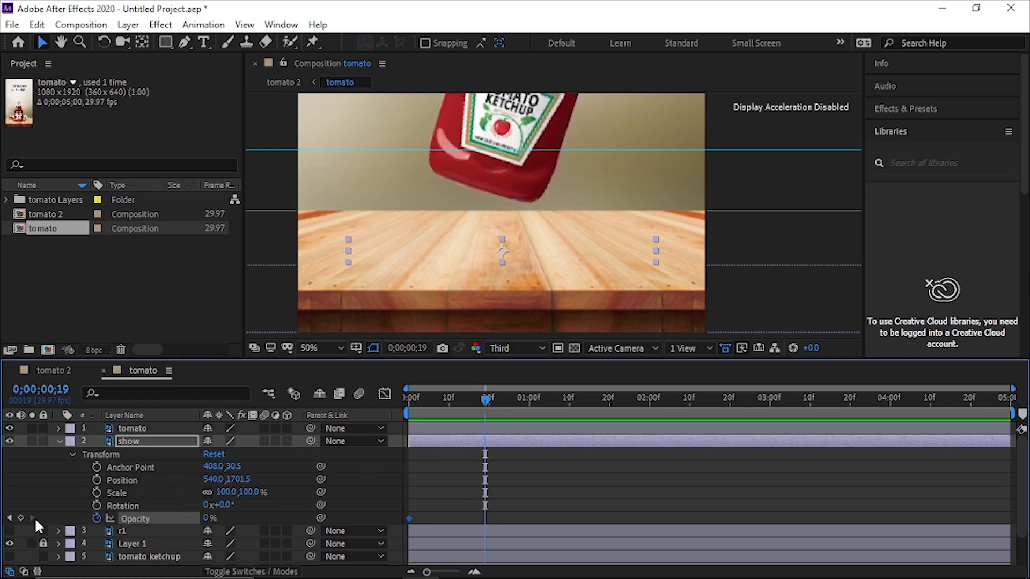
{"action": "left_click_drag", "start_coordinate": [479, 398], "coordinate": [467, 398]}
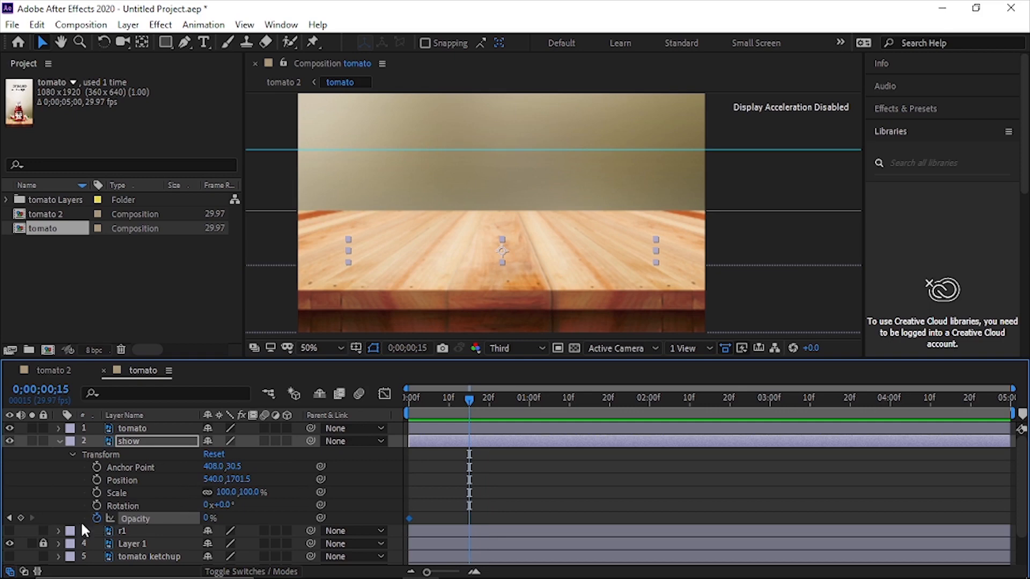
{"action": "left_click_drag", "start_coordinate": [478, 397], "coordinate": [485, 398]}
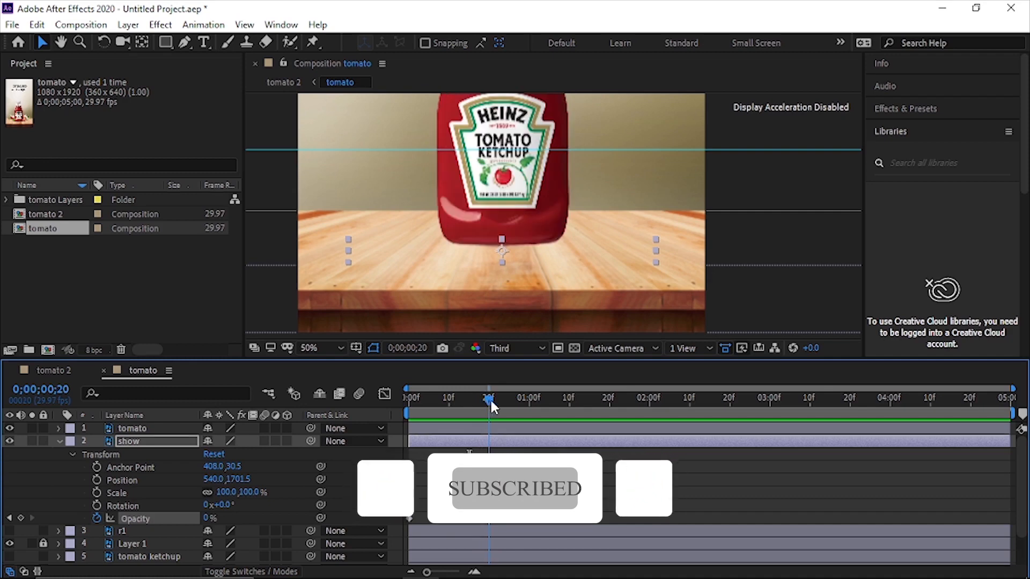
{"action": "left_click_drag", "start_coordinate": [208, 521], "coordinate": [355, 515]}
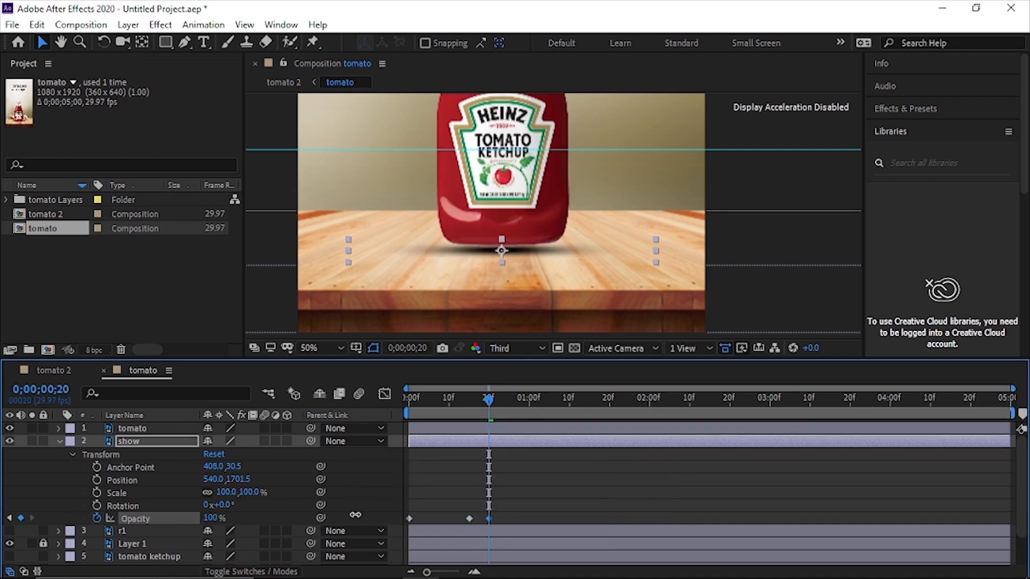
Play the shadow's fade-in from the start and move the playhead to 0;00;01;01
{"action": "left_click_drag", "start_coordinate": [486, 398], "coordinate": [345, 396]}
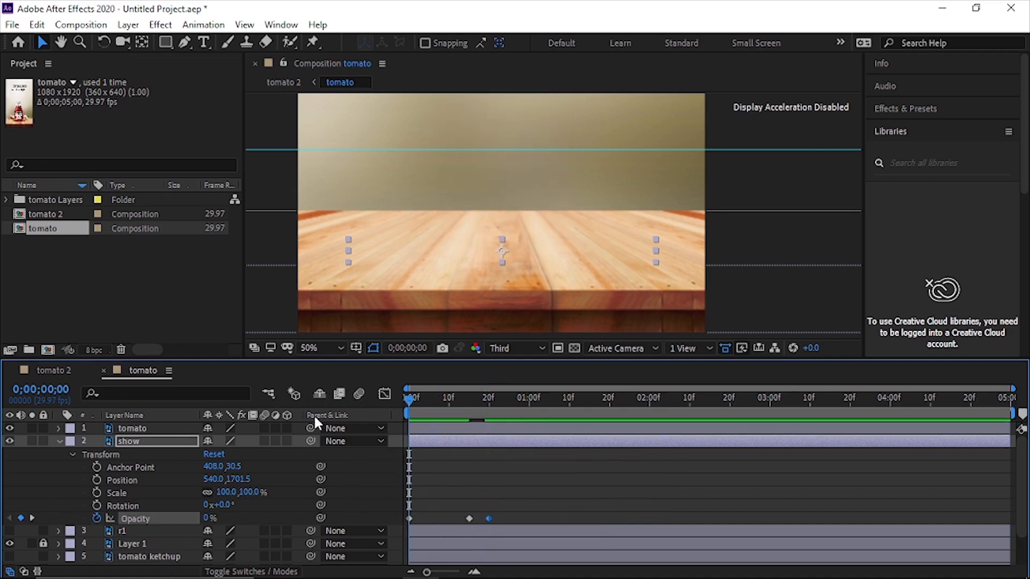
{"action": "key", "text": "space"}
{"action": "left_click_drag", "start_coordinate": [426, 406], "coordinate": [530, 431]}
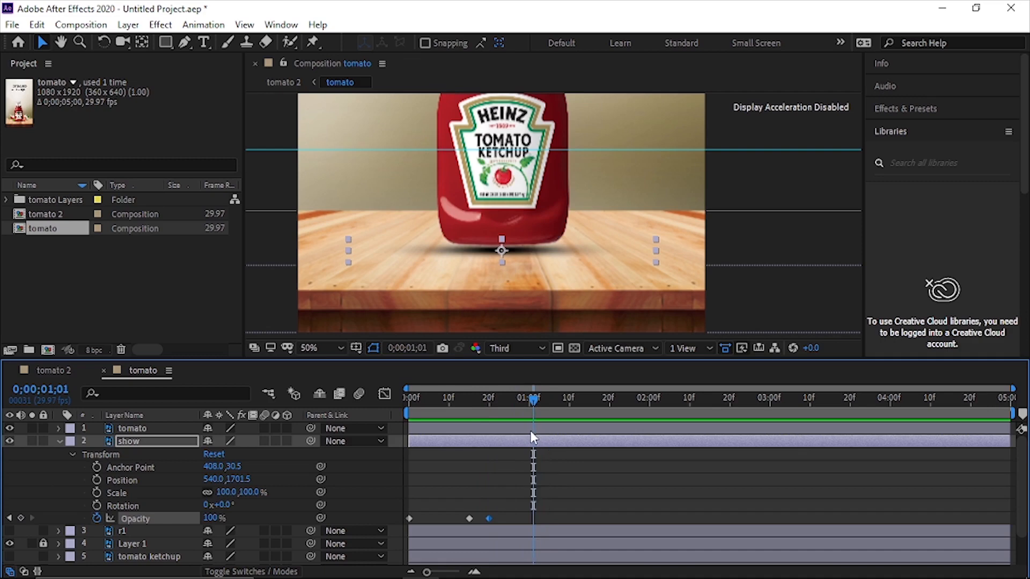
Raise the show shadow layer to Position 540.0, 1676.5 so it meets the bottle's base
{"action": "left_click", "coordinate": [130, 481]}
{"action": "left_click_drag", "start_coordinate": [245, 480], "coordinate": [225, 480]}
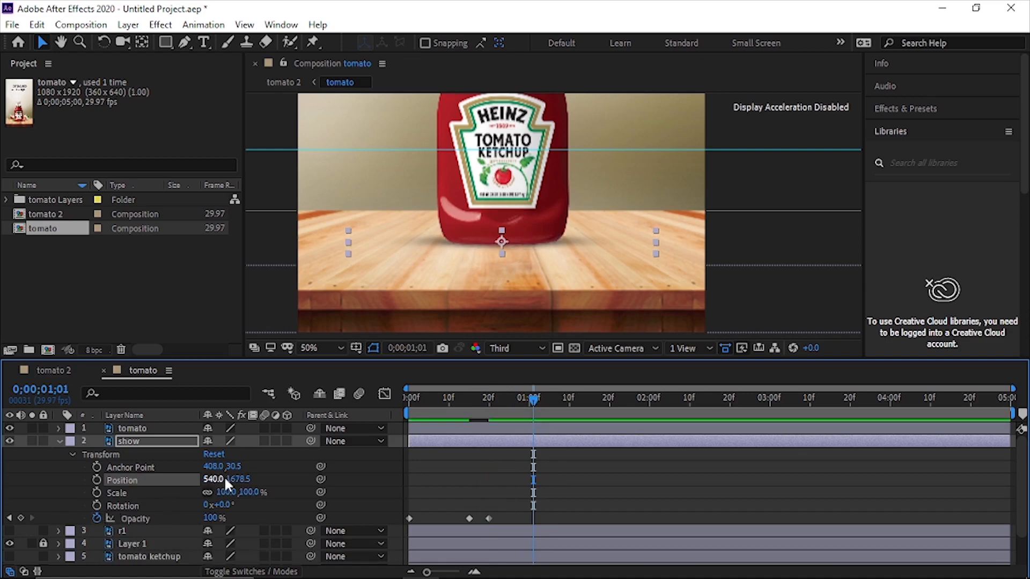
{"action": "left_click_drag", "start_coordinate": [236, 480], "coordinate": [240, 479]}
Play the bottle's landing with the raised shadow from the start and stop at 0;00;01;08
{"action": "key", "text": "Home"}
{"action": "key", "text": "space"}
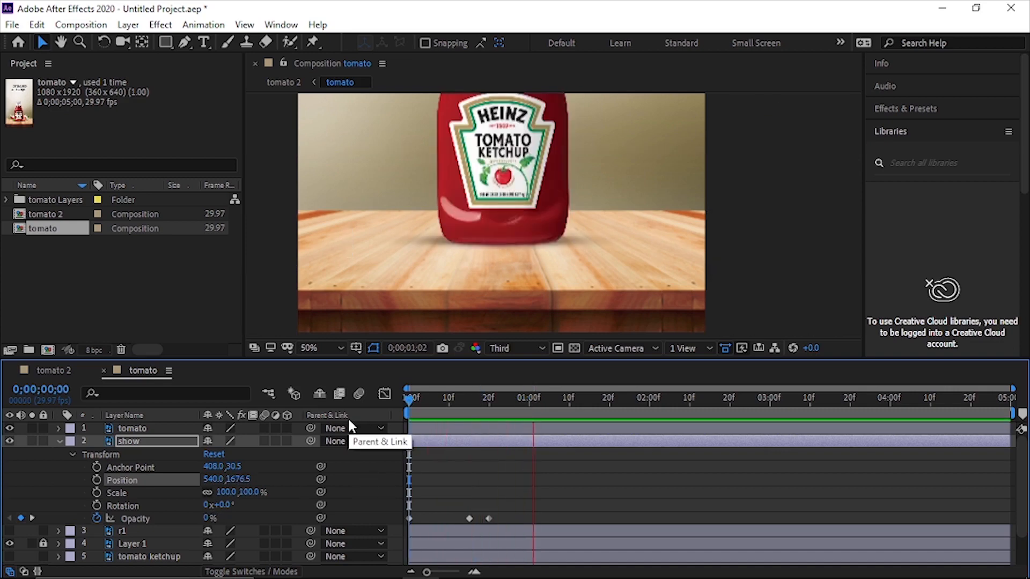
{"action": "key", "text": "space"}
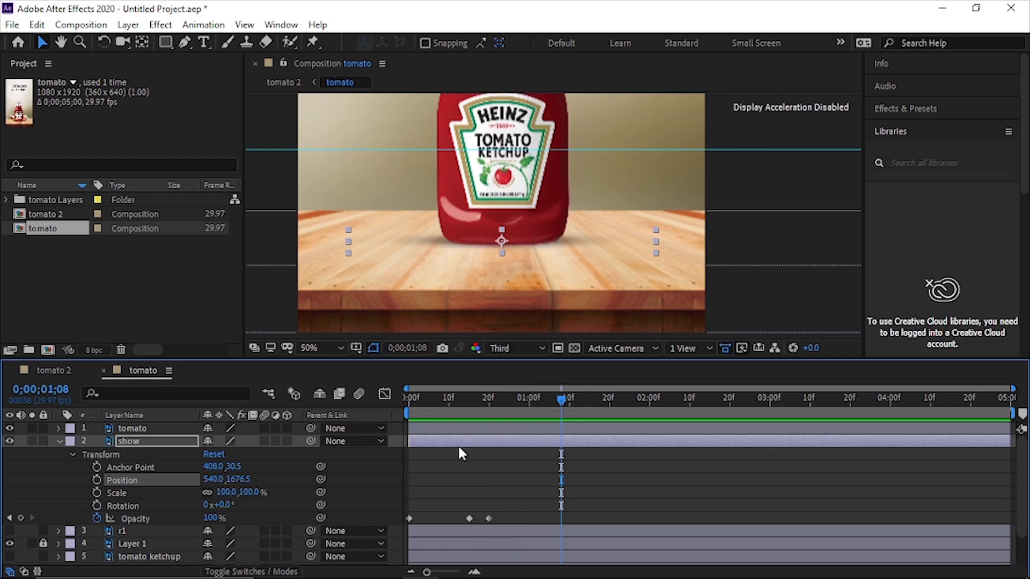
Collapse the show layer and make the r1 layer with the vegetables beside the bottle visible
{"action": "left_click", "coordinate": [59, 441]}
{"action": "scroll", "coordinate": [477, 275], "scroll_direction": "up", "scroll_amount": 3}
{"action": "scroll", "coordinate": [478, 275], "scroll_direction": "down", "scroll_amount": 6}
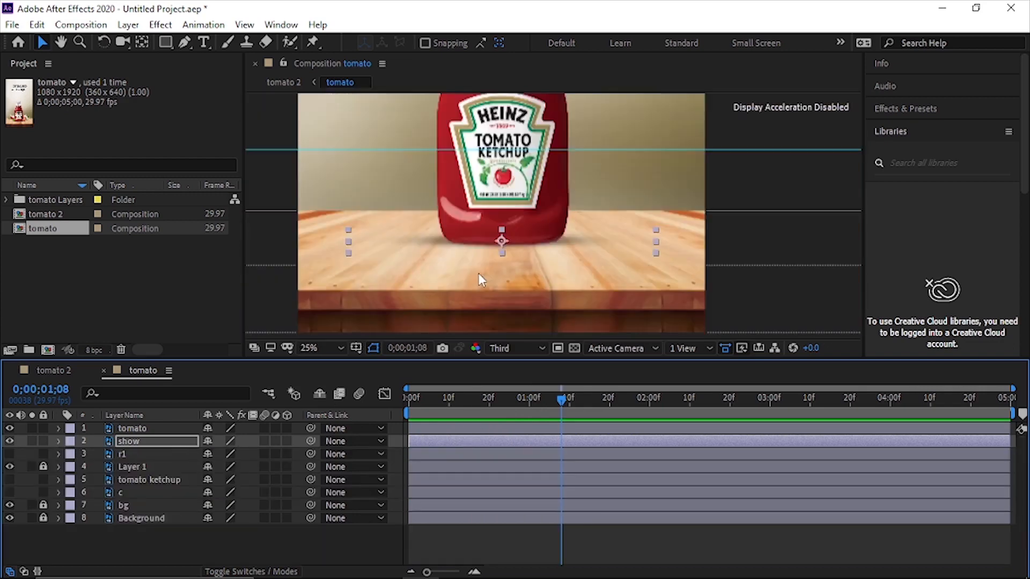
{"action": "key", "text": "space"}
{"action": "left_click_drag", "start_coordinate": [502, 230], "coordinate": [468, 269]}
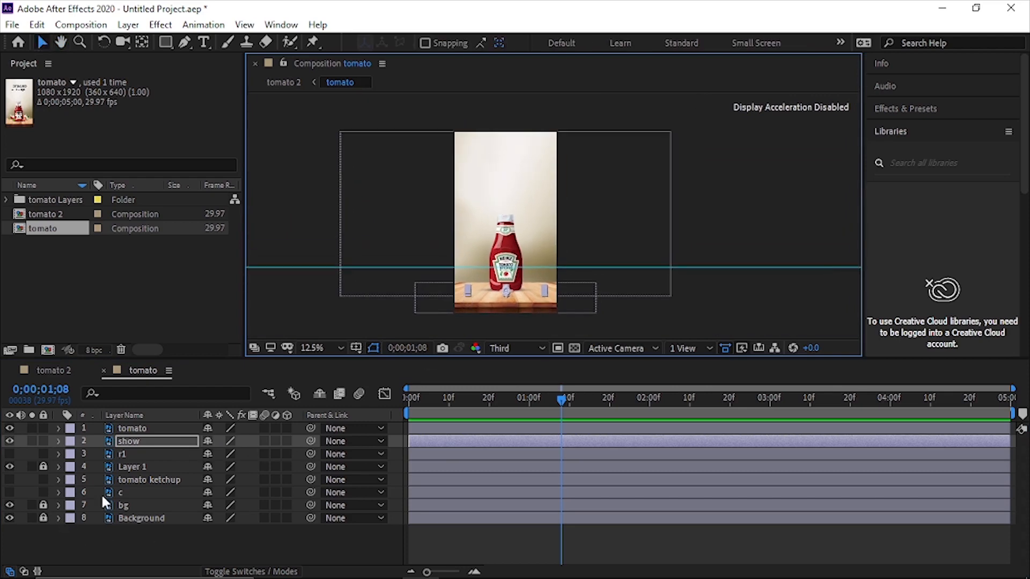
{"action": "left_click", "coordinate": [128, 454]}
{"action": "left_click", "coordinate": [42, 463]}
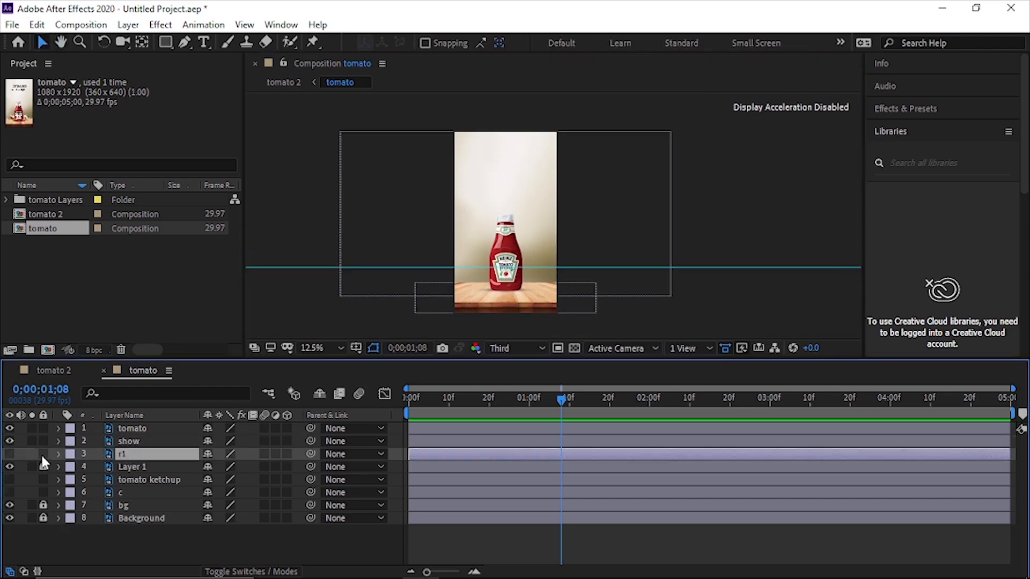
{"action": "left_click", "coordinate": [10, 454]}
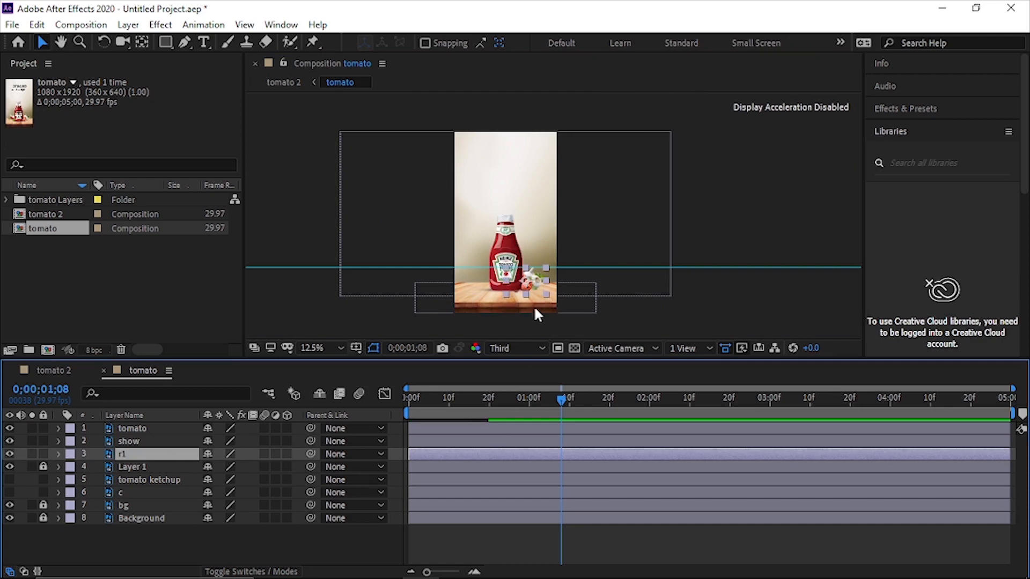
Raise the r1 vegetables layer to Position 750.5, 1544.5 so it sits higher beside the bottle's base
{"action": "scroll", "coordinate": [533, 279], "scroll_direction": "up", "scroll_amount": 3}
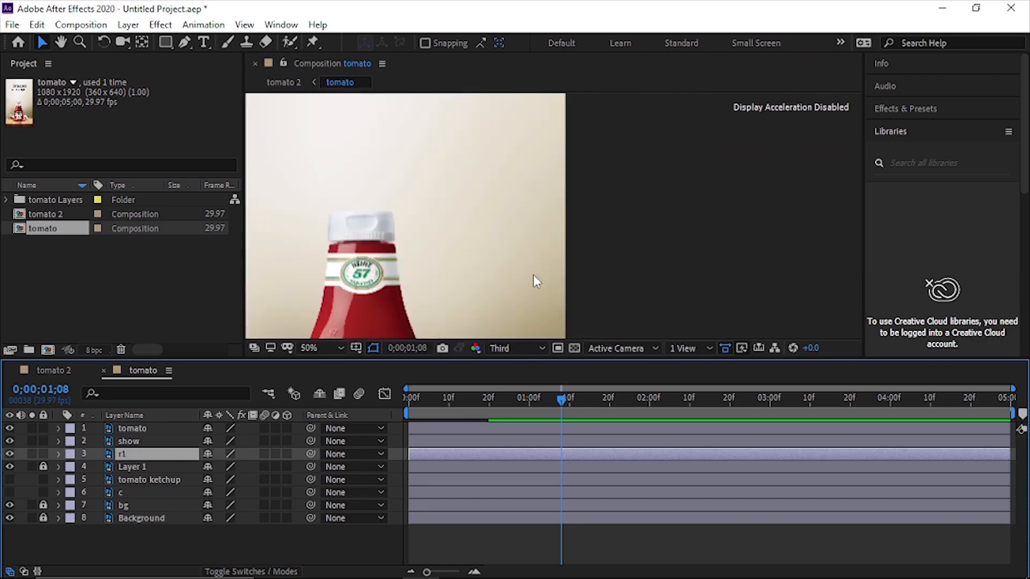
{"action": "scroll", "coordinate": [533, 274], "scroll_direction": "down", "scroll_amount": 2}
{"action": "left_click_drag", "start_coordinate": [507, 263], "coordinate": [534, 152]}
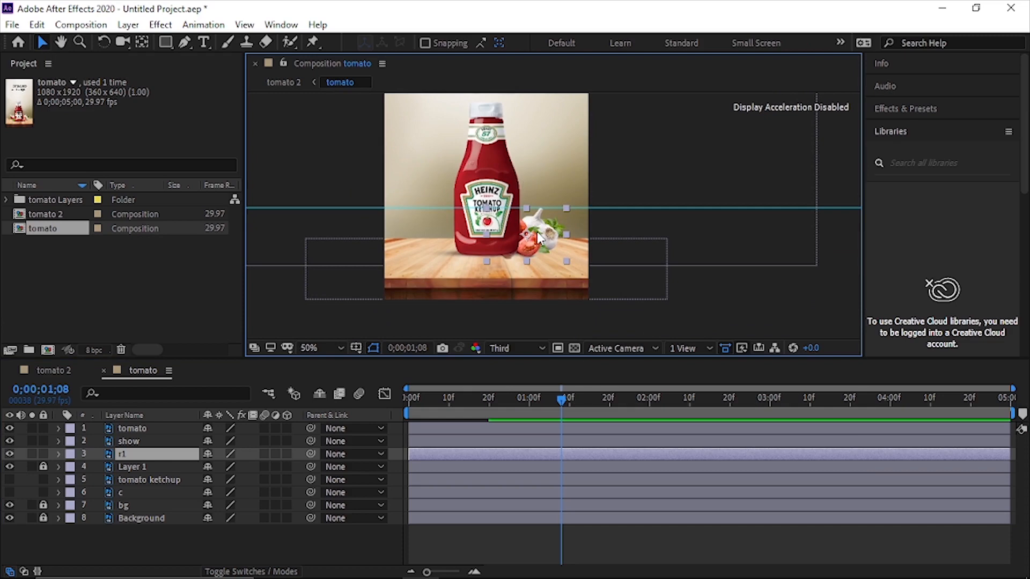
{"action": "scroll", "coordinate": [536, 232], "scroll_direction": "up", "scroll_amount": 2}
{"action": "left_click_drag", "start_coordinate": [514, 273], "coordinate": [518, 254]}
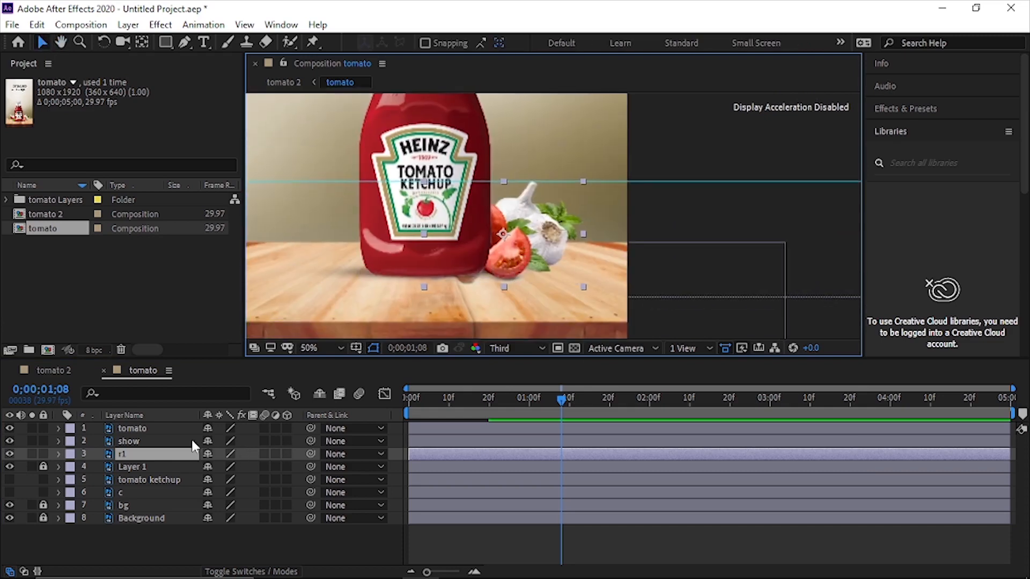
{"action": "key", "text": "p"}
{"action": "left_click_drag", "start_coordinate": [237, 466], "coordinate": [214, 464]}
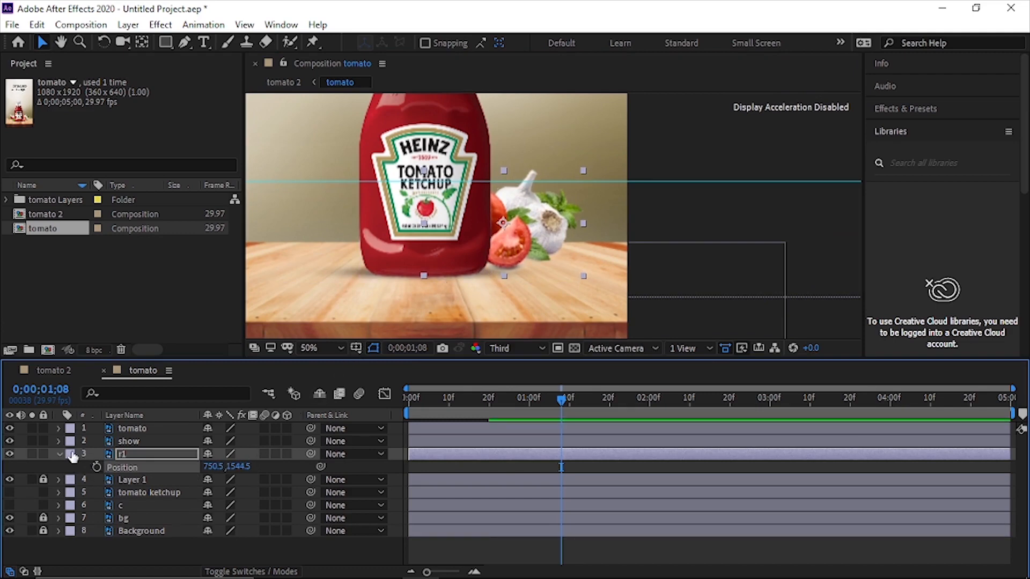
Set the r1 layer's Opacity to 0% and start its Opacity keyframes at 0;00;00;20
{"action": "left_click", "coordinate": [60, 454]}
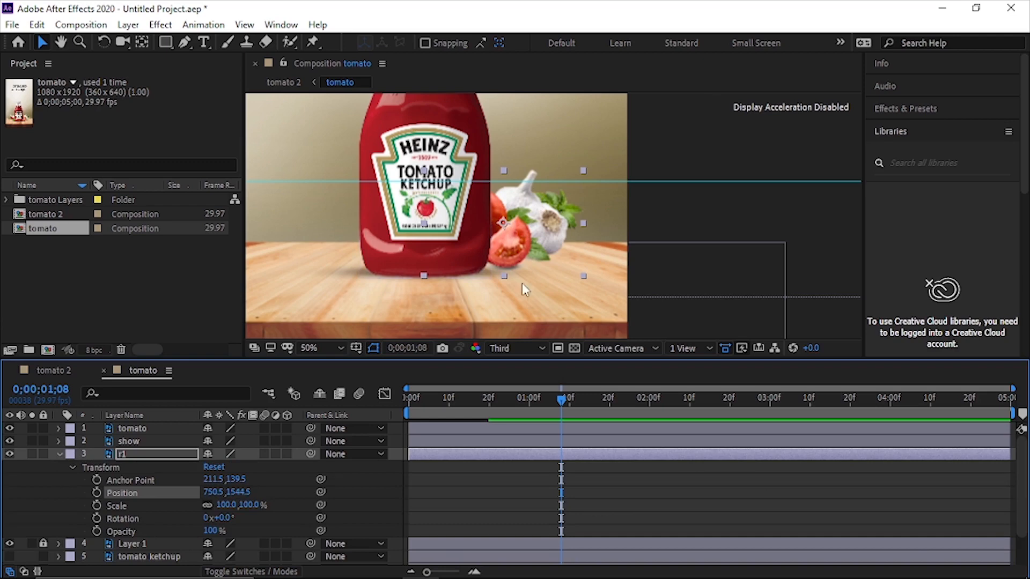
{"action": "scroll", "coordinate": [539, 250], "scroll_direction": "up", "scroll_amount": 2}
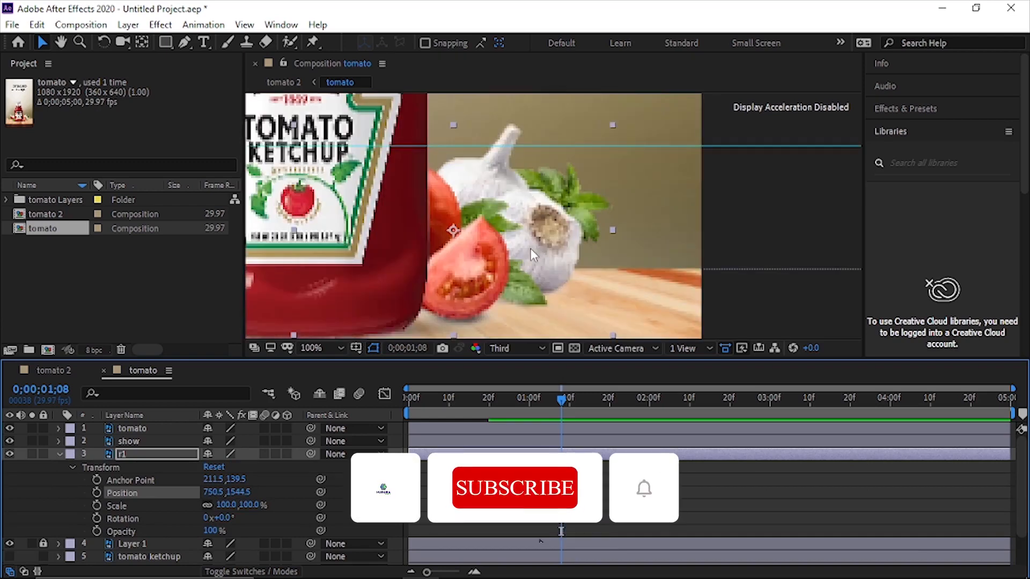
{"action": "scroll", "coordinate": [530, 249], "scroll_direction": "down", "scroll_amount": 4}
{"action": "left_click_drag", "start_coordinate": [452, 307], "coordinate": [455, 338]}
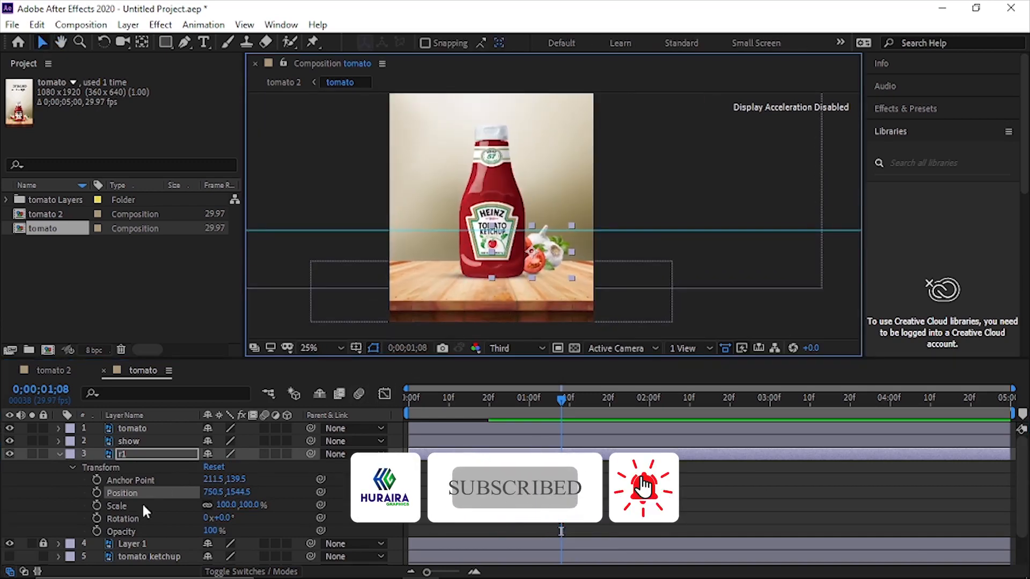
{"action": "left_click_drag", "start_coordinate": [561, 398], "coordinate": [495, 394]}
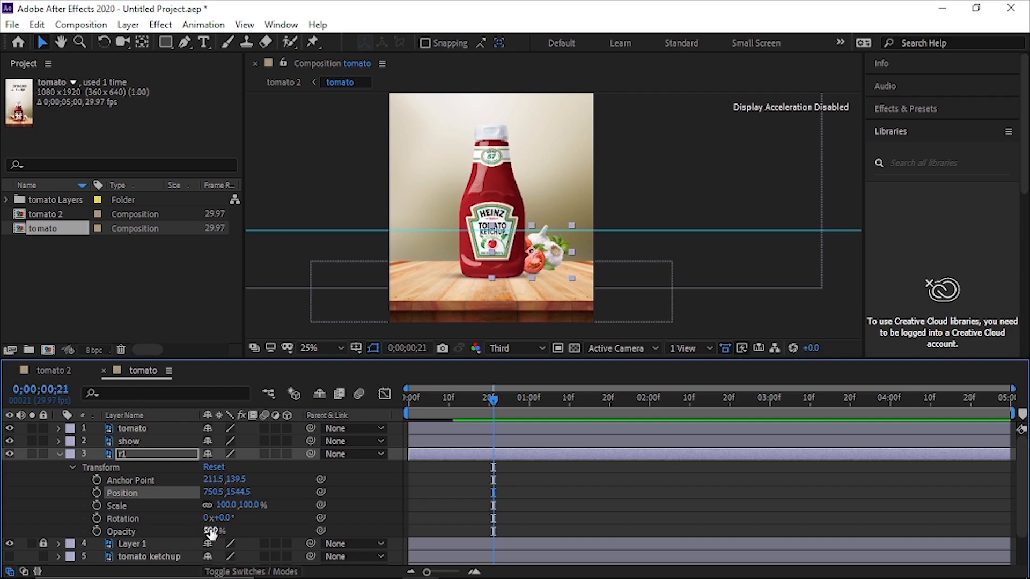
{"action": "mouse_move", "coordinate": [212, 492]}
{"action": "left_mouse_down"}
{"action": "mouse_move", "coordinate": [43, 492]}
{"action": "mouse_move", "coordinate": [345, 489]}
{"action": "mouse_move", "coordinate": [140, 467]}
{"action": "mouse_move", "coordinate": [211, 474]}
{"action": "mouse_move", "coordinate": [173, 479]}
{"action": "mouse_move", "coordinate": [314, 489]}
{"action": "mouse_move", "coordinate": [208, 481]}
{"action": "left_mouse_up"}
{"action": "left_click_drag", "start_coordinate": [484, 397], "coordinate": [345, 407]}
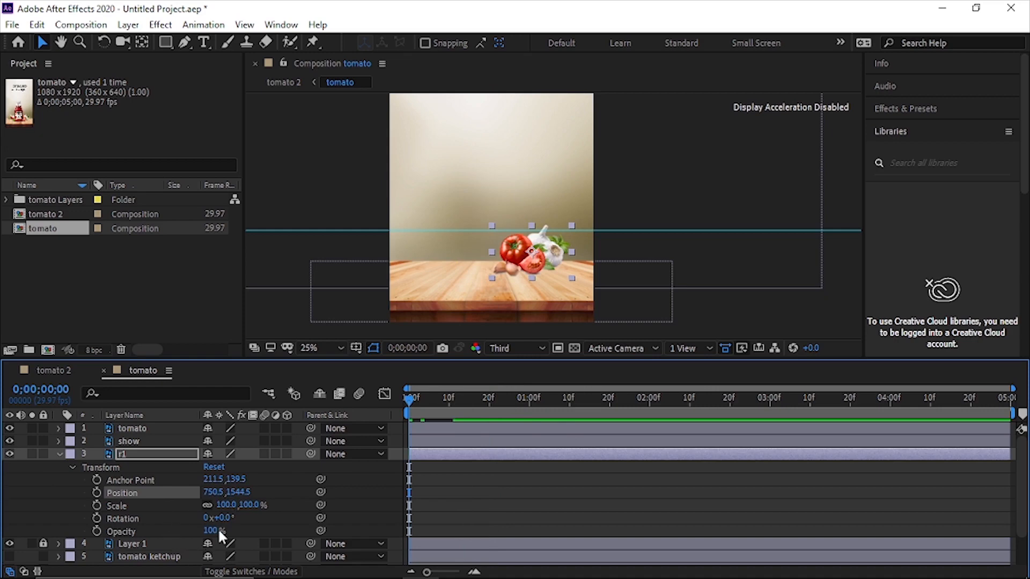
{"action": "left_click_drag", "start_coordinate": [211, 531], "coordinate": [92, 516]}
{"action": "left_click_drag", "start_coordinate": [459, 399], "coordinate": [490, 404]}
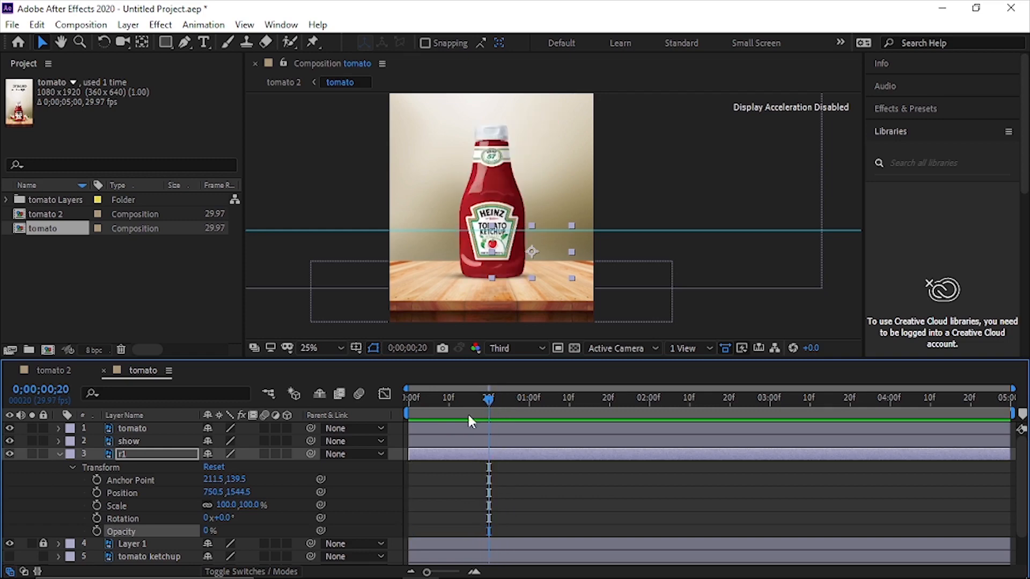
{"action": "left_click", "coordinate": [95, 528]}
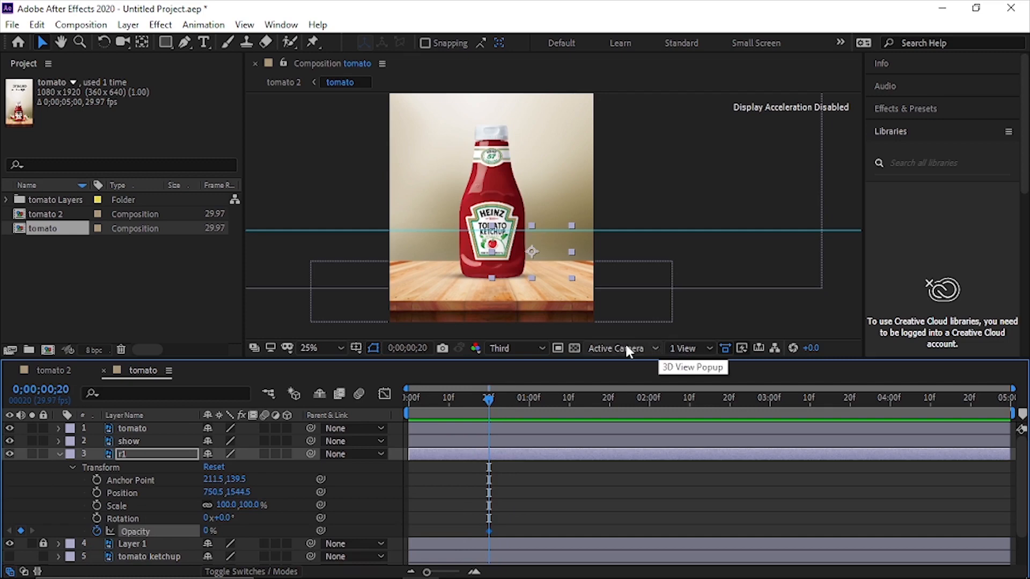
Keyframe r1's Opacity at 100% at 0;00;01;00 and return the playhead to 0;00;00;20
{"action": "left_click_drag", "start_coordinate": [495, 398], "coordinate": [530, 399]}
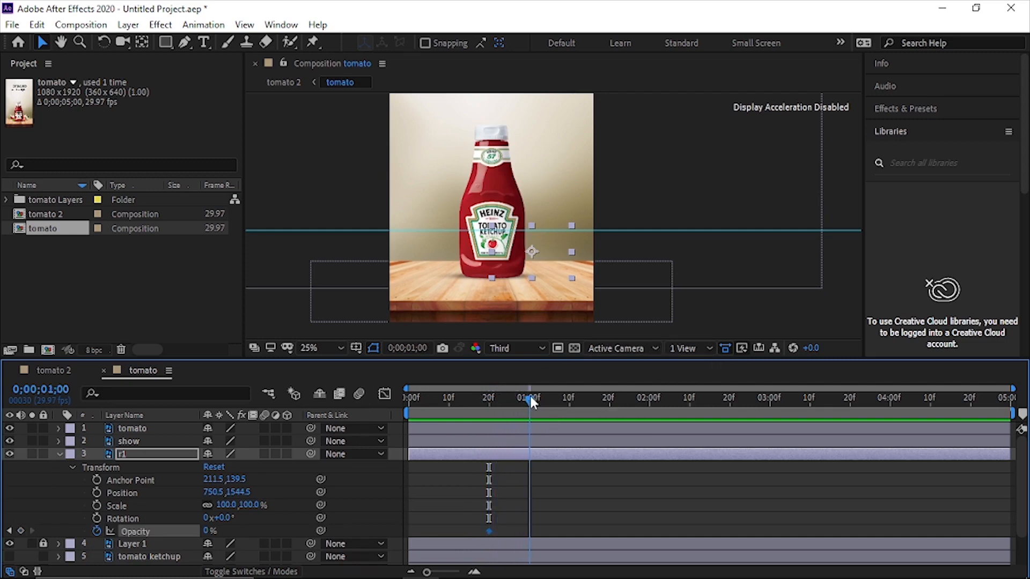
{"action": "left_click_drag", "start_coordinate": [208, 531], "coordinate": [349, 537]}
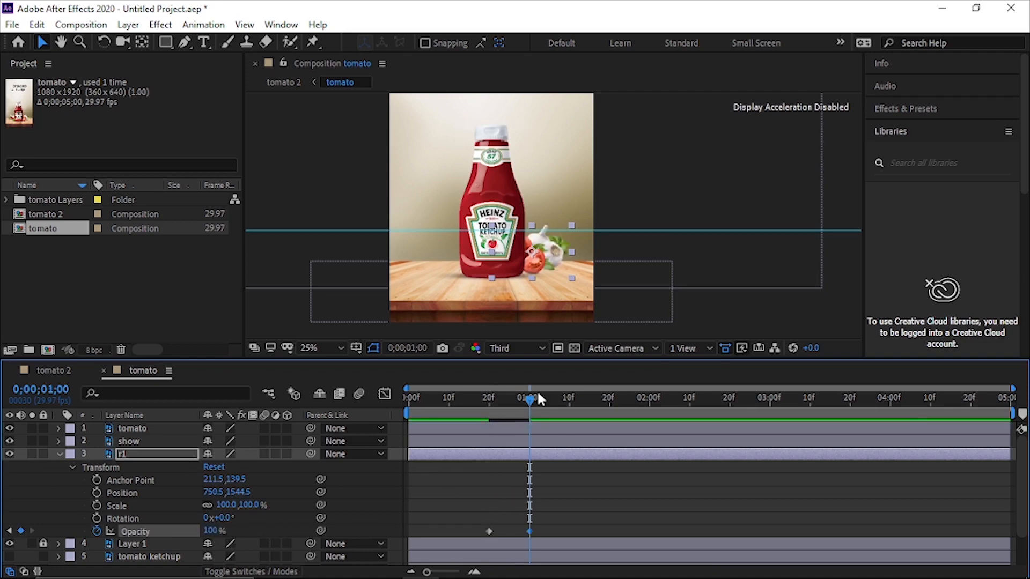
{"action": "left_click_drag", "start_coordinate": [529, 399], "coordinate": [488, 399]}
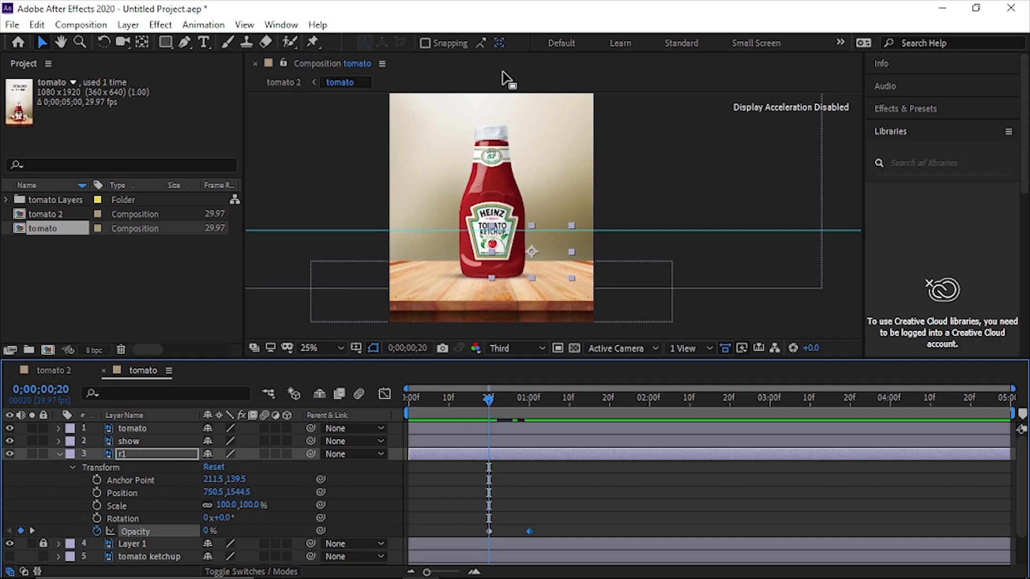
Start Position keyframes for r1 at 0;00;00;20 and check the layer at 0;00;01;00
{"action": "left_click", "coordinate": [112, 493]}
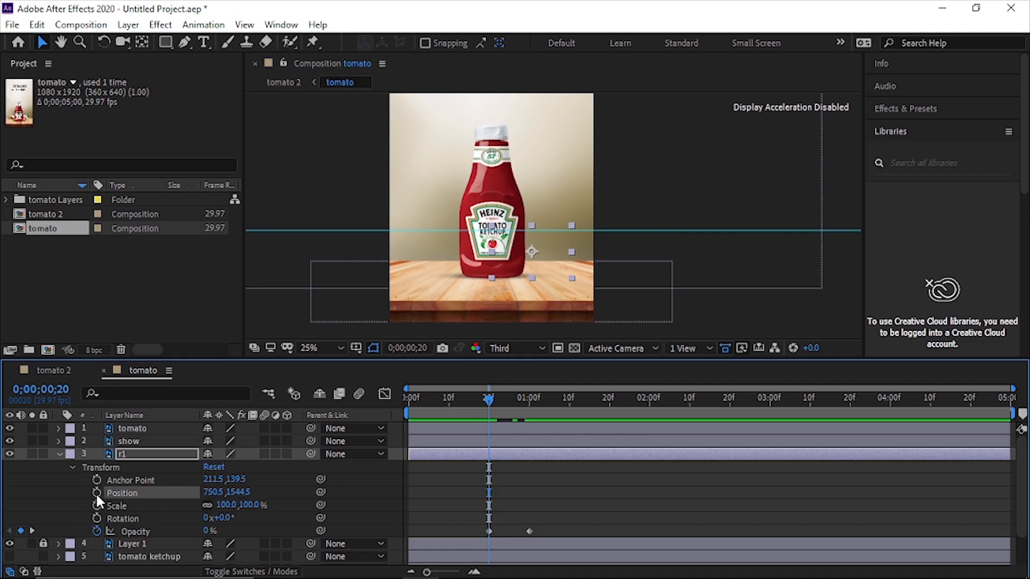
{"action": "left_click", "coordinate": [97, 492]}
{"action": "left_click_drag", "start_coordinate": [490, 401], "coordinate": [534, 401]}
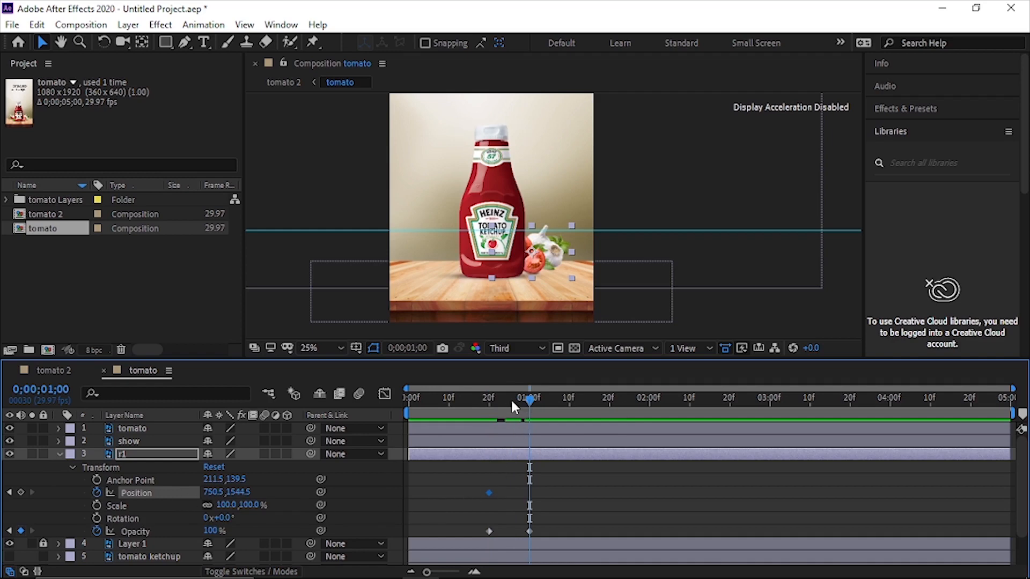
{"action": "left_click_drag", "start_coordinate": [511, 403], "coordinate": [485, 409]}
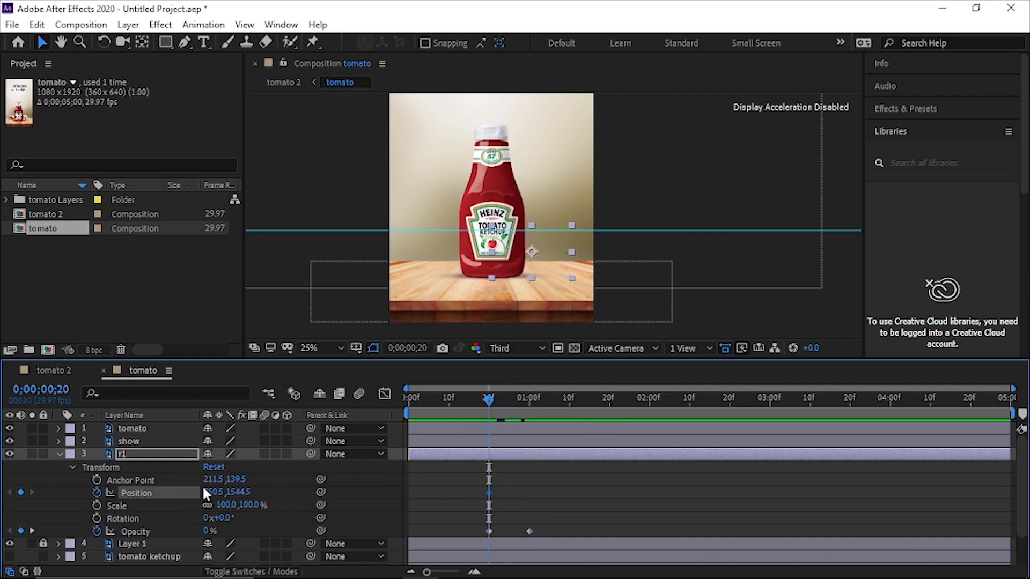
Set r1's Anchor Point to 444.5, 139.5 so the vegetables start hidden behind the bottle
{"action": "left_click_drag", "start_coordinate": [494, 400], "coordinate": [524, 406]}
{"action": "left_click_drag", "start_coordinate": [215, 492], "coordinate": [39, 486]}
{"action": "left_click_drag", "start_coordinate": [524, 399], "coordinate": [488, 404]}
{"action": "left_click_drag", "start_coordinate": [248, 493], "coordinate": [385, 470]}
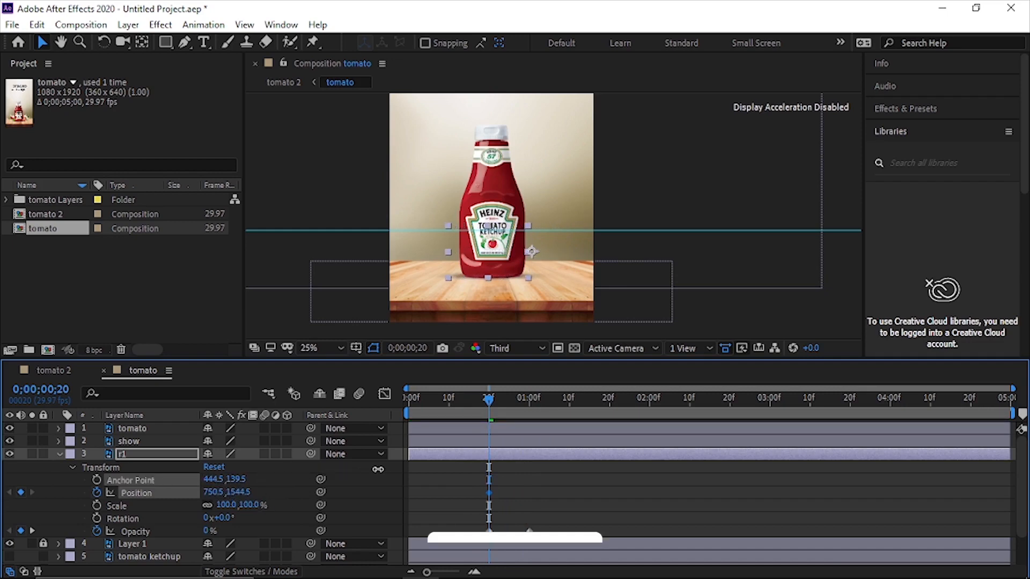
Keyframe r1's Position at 1018.5, 1544.5 at 0;00;01;00 and play the slide-out from the start
{"action": "left_click_drag", "start_coordinate": [494, 399], "coordinate": [528, 409]}
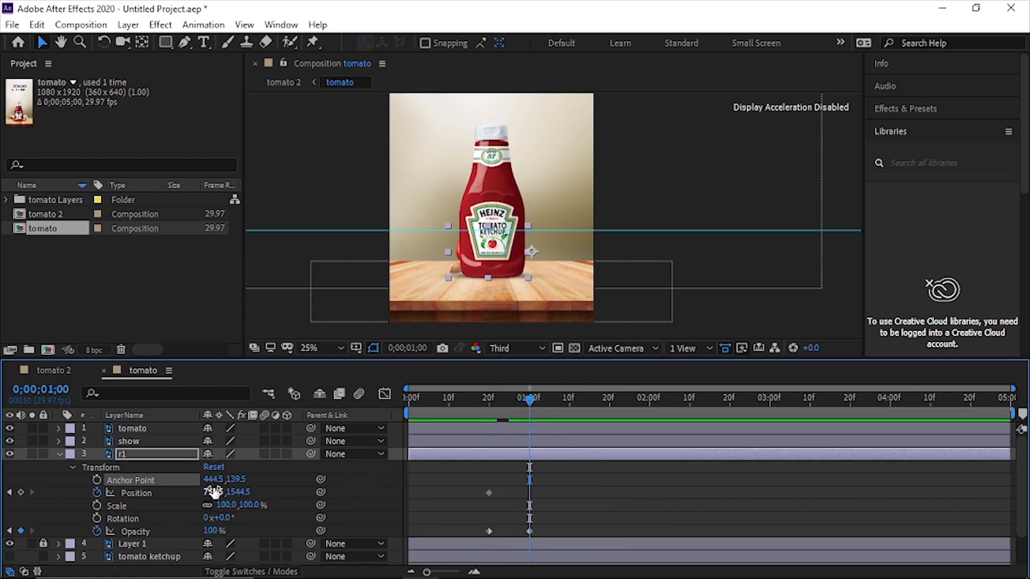
{"action": "left_click_drag", "start_coordinate": [214, 492], "coordinate": [433, 508]}
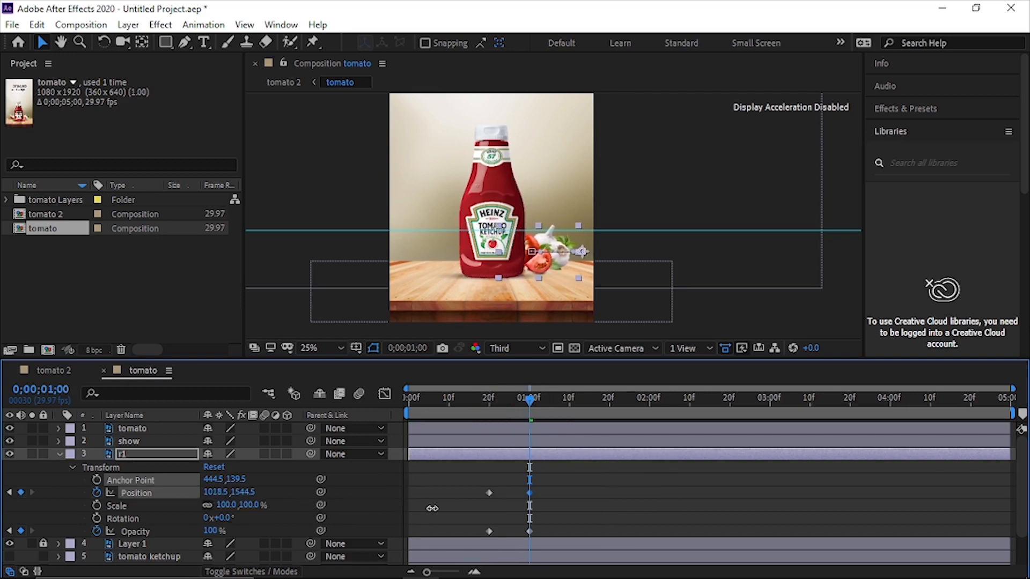
{"action": "left_click_drag", "start_coordinate": [529, 398], "coordinate": [368, 413]}
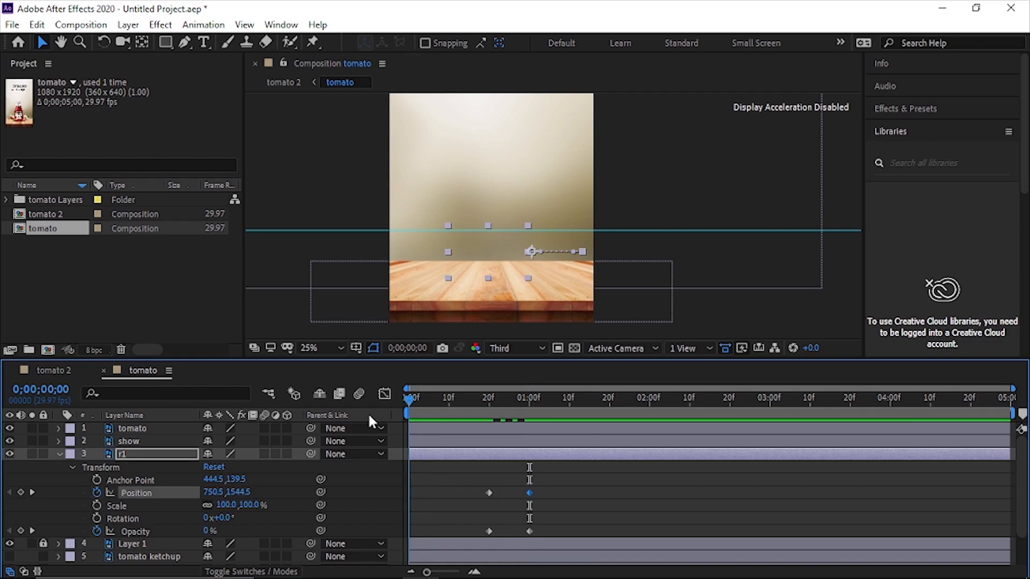
{"action": "key", "text": "space"}
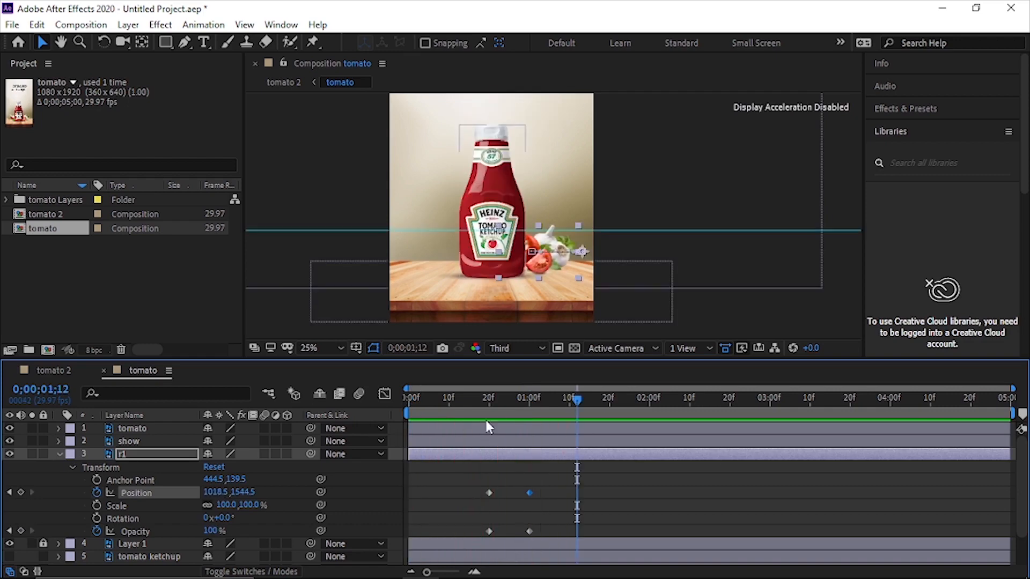
Add a Scale keyframe of 37% for r1 at 0;00;00;20
{"action": "left_click_drag", "start_coordinate": [507, 397], "coordinate": [486, 410]}
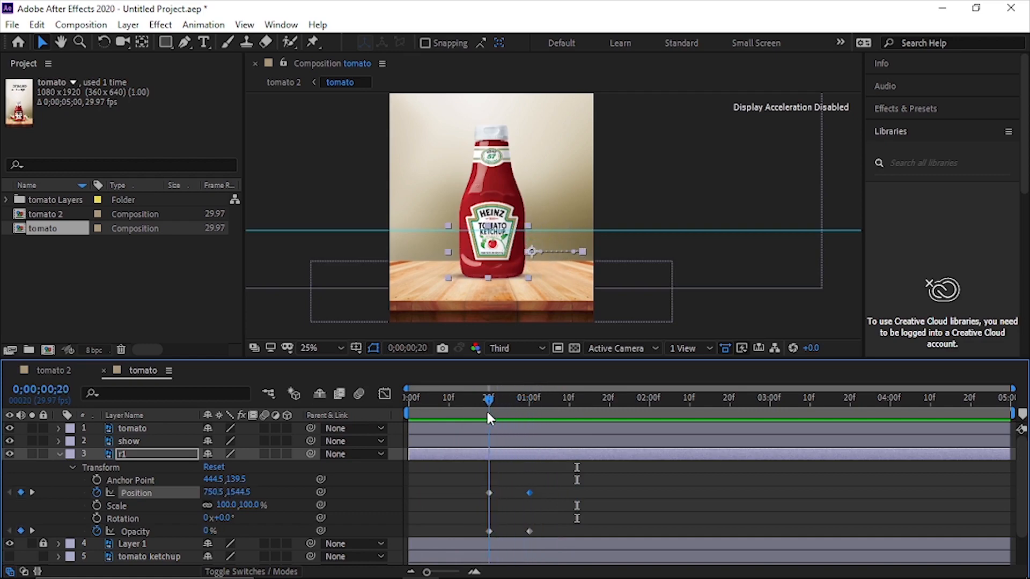
{"action": "left_click", "coordinate": [98, 509]}
{"action": "left_click_drag", "start_coordinate": [236, 509], "coordinate": [196, 511]}
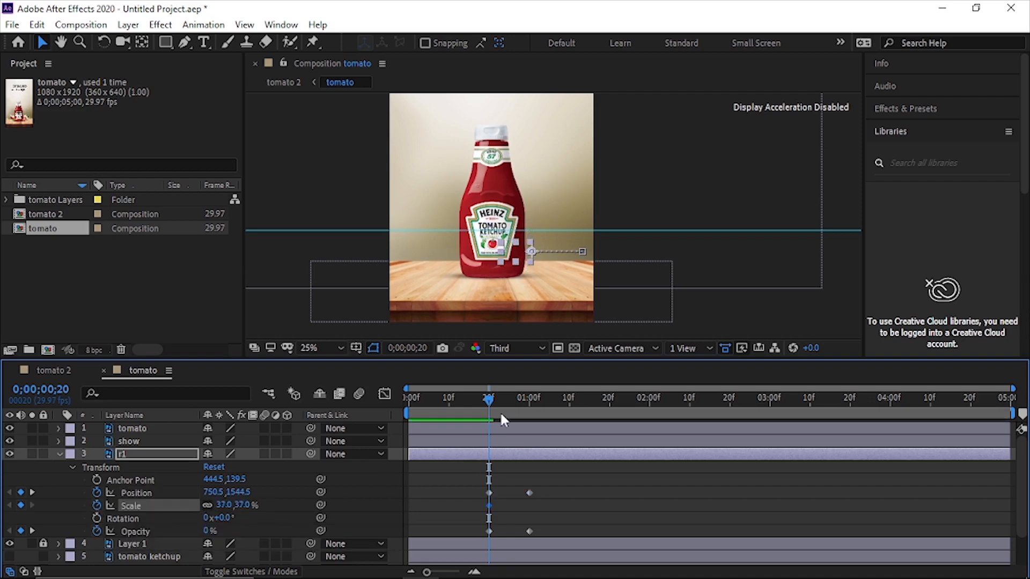
Keyframe r1's Scale at 100% at 0;00;01;00 and play the growing vegetables from the start
{"action": "left_click_drag", "start_coordinate": [488, 398], "coordinate": [530, 397]}
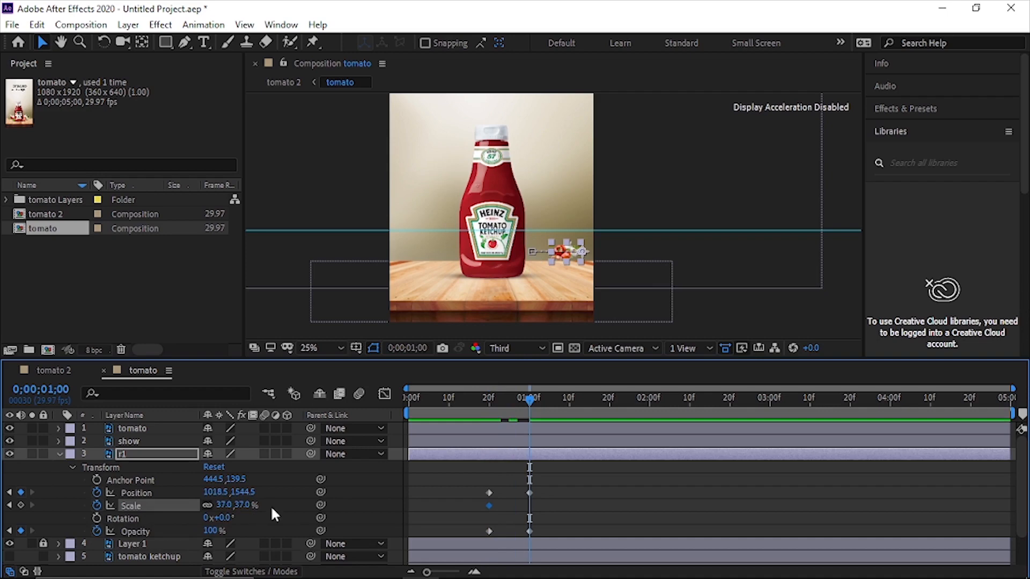
{"action": "left_click", "coordinate": [224, 505]}
{"action": "type", "text": "100"}
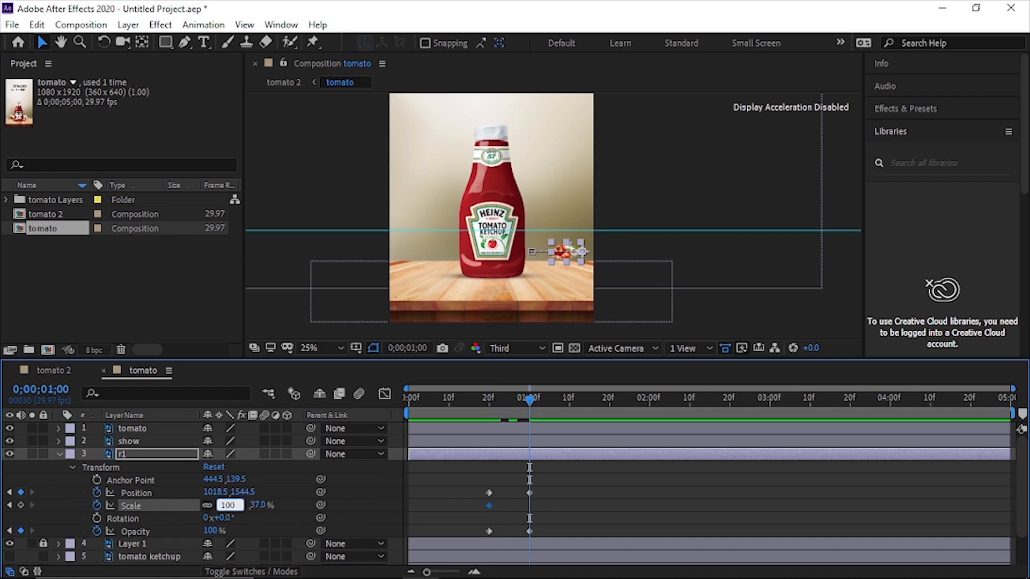
{"action": "key", "text": "Return"}
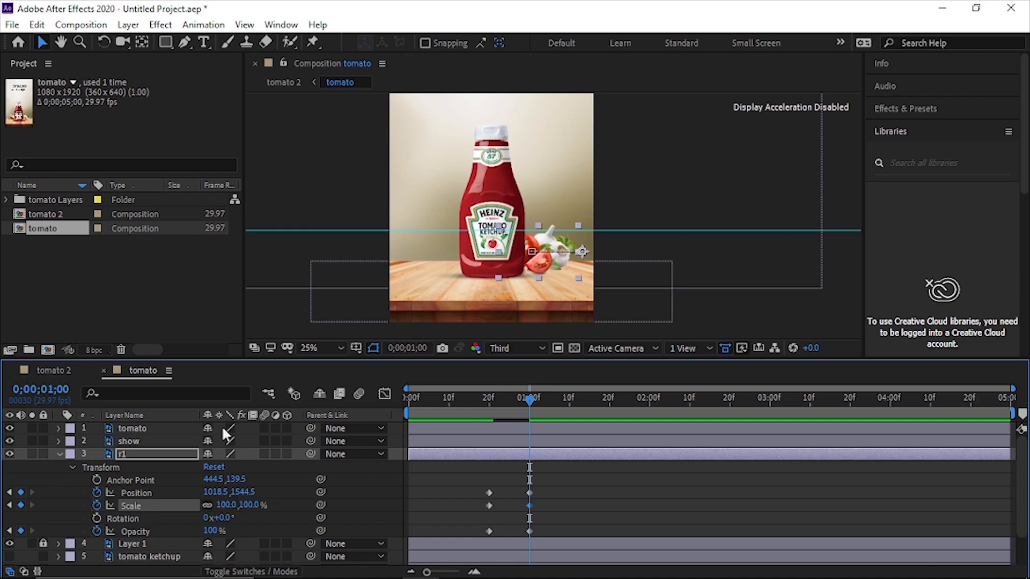
{"action": "left_click_drag", "start_coordinate": [524, 399], "coordinate": [342, 396]}
{"action": "key", "text": "space"}
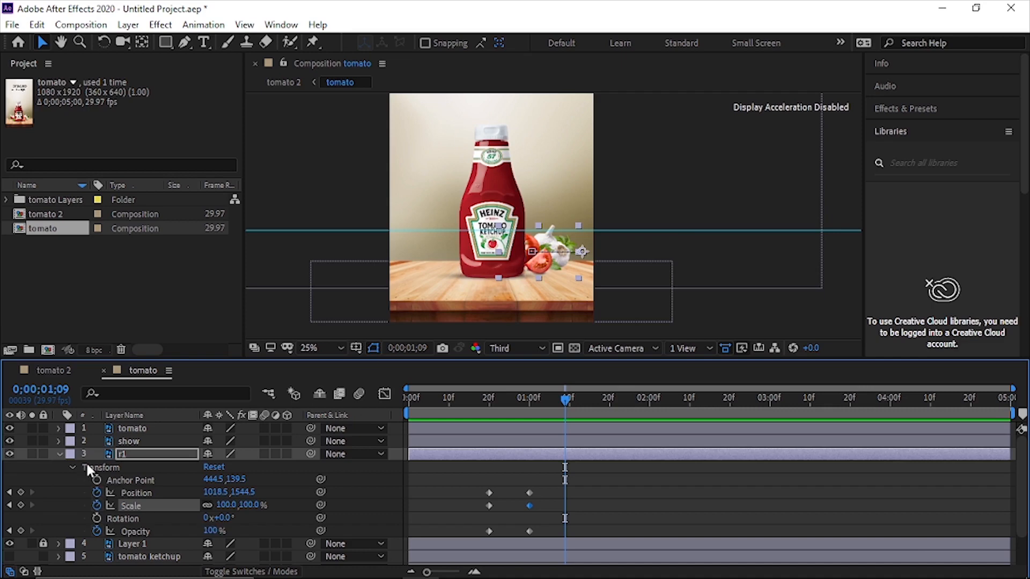
Collapse r1, make the c layer visible and move it directly above r1 in the layer stack
{"action": "left_click", "coordinate": [59, 454]}
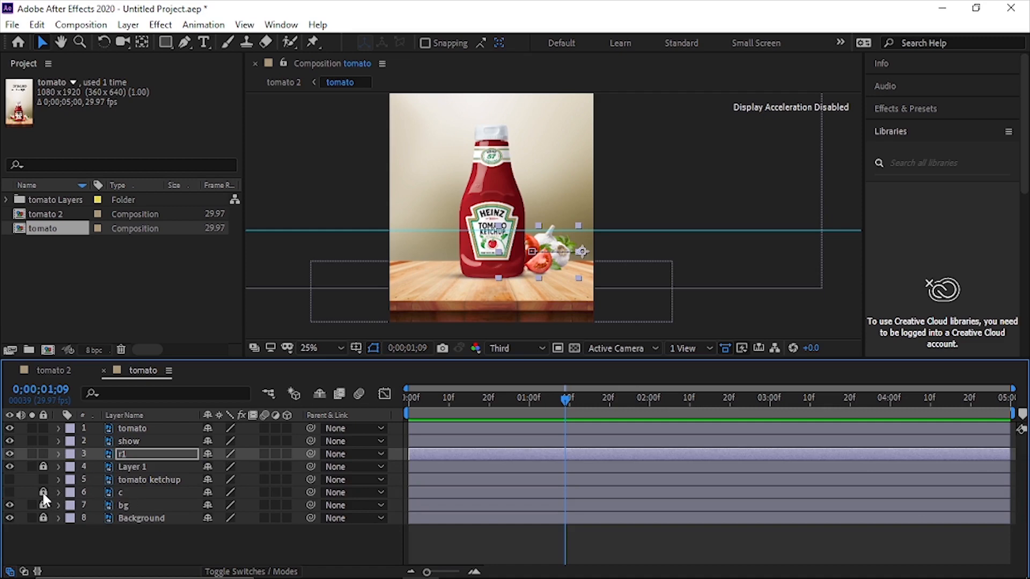
{"action": "left_click", "coordinate": [10, 492]}
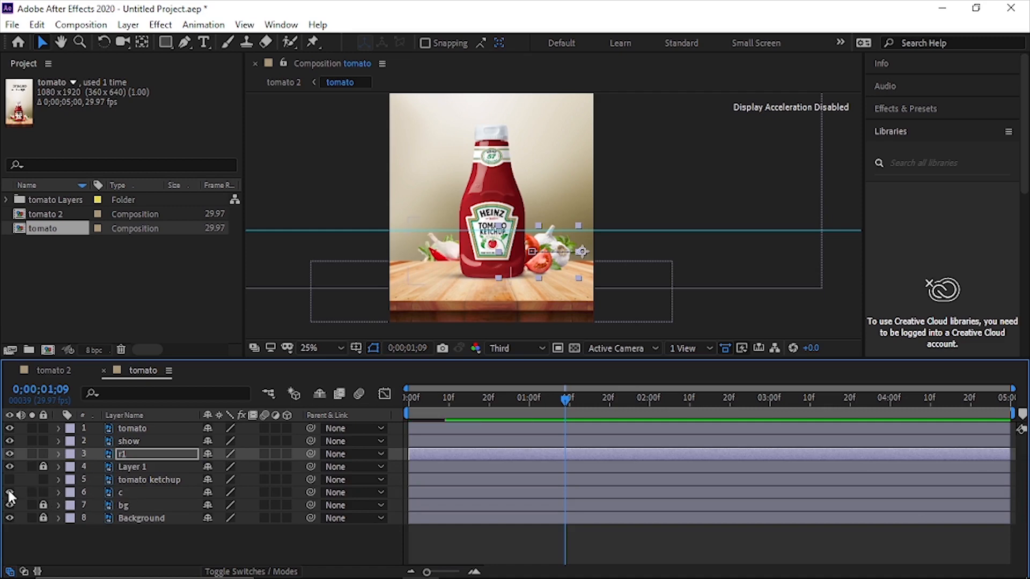
{"action": "left_click_drag", "start_coordinate": [107, 492], "coordinate": [120, 450]}
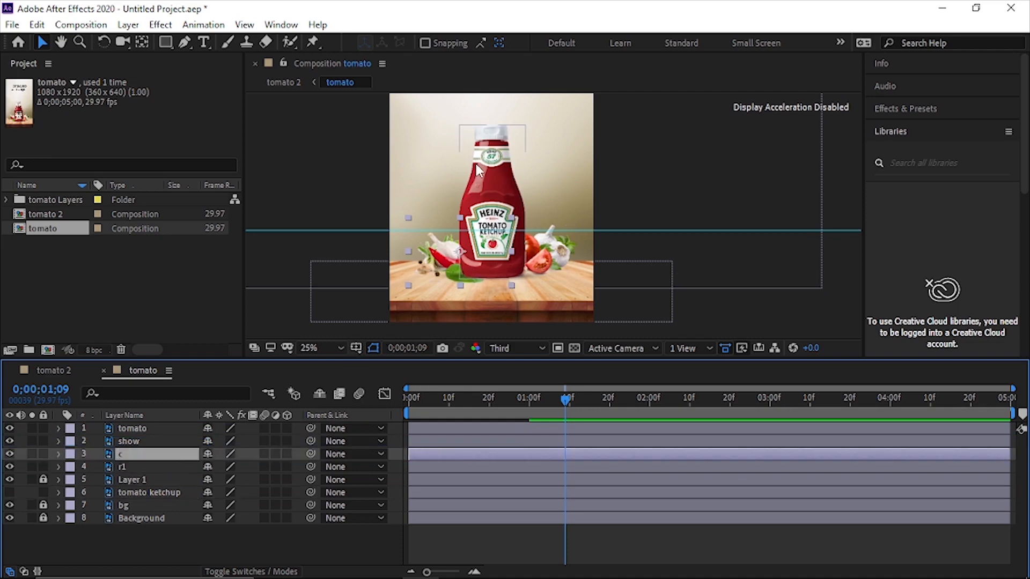
Show the rulers and place a horizontal guide just below the ketchup bottle's base
{"action": "key", "text": "ctrl+r"}
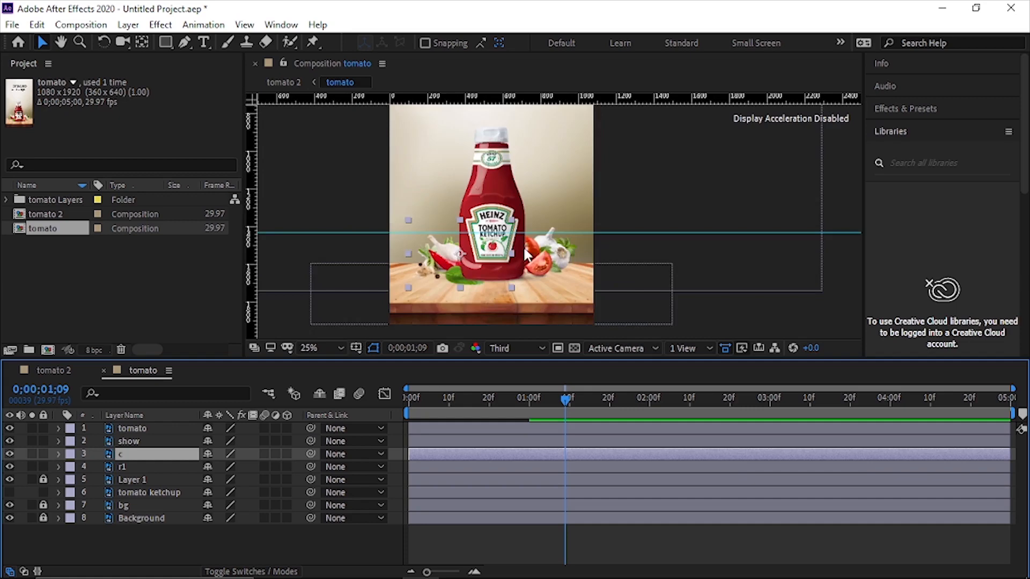
{"action": "scroll", "coordinate": [526, 255], "scroll_direction": "up", "scroll_amount": 2}
{"action": "scroll", "coordinate": [513, 261], "scroll_direction": "down", "scroll_amount": 2}
{"action": "left_click_drag", "start_coordinate": [529, 100], "coordinate": [532, 282]}
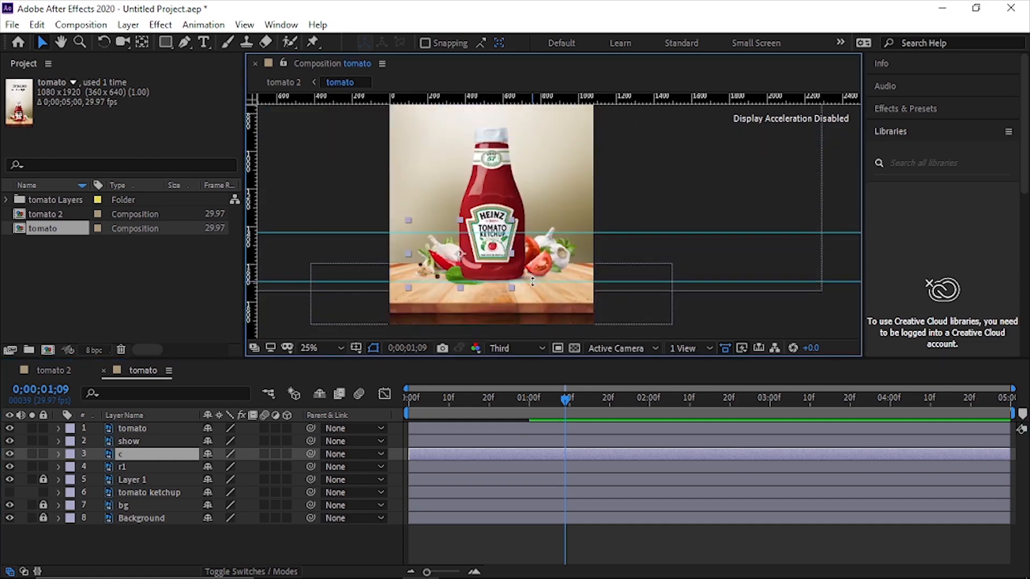
Set the c layer's Position to 369.0, 1516.5 and raise the upper horizontal guide to the tops of the garlic
{"action": "scroll", "coordinate": [430, 263], "scroll_direction": "down", "scroll_amount": 1}
{"action": "scroll", "coordinate": [445, 254], "scroll_direction": "up", "scroll_amount": 3}
{"action": "key", "text": "space"}
{"action": "left_click_drag", "start_coordinate": [425, 275], "coordinate": [664, 219]}
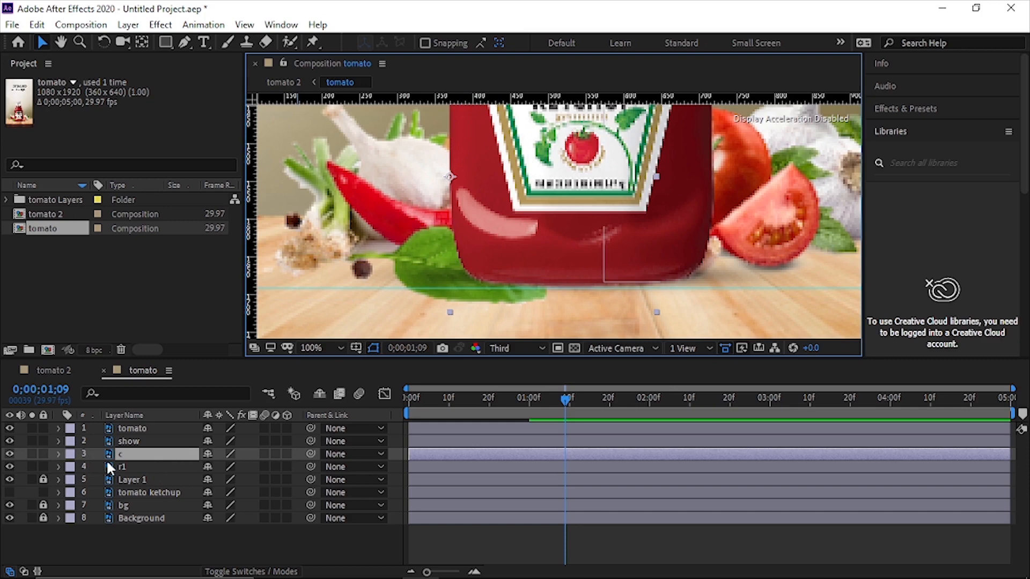
{"action": "key", "text": "p"}
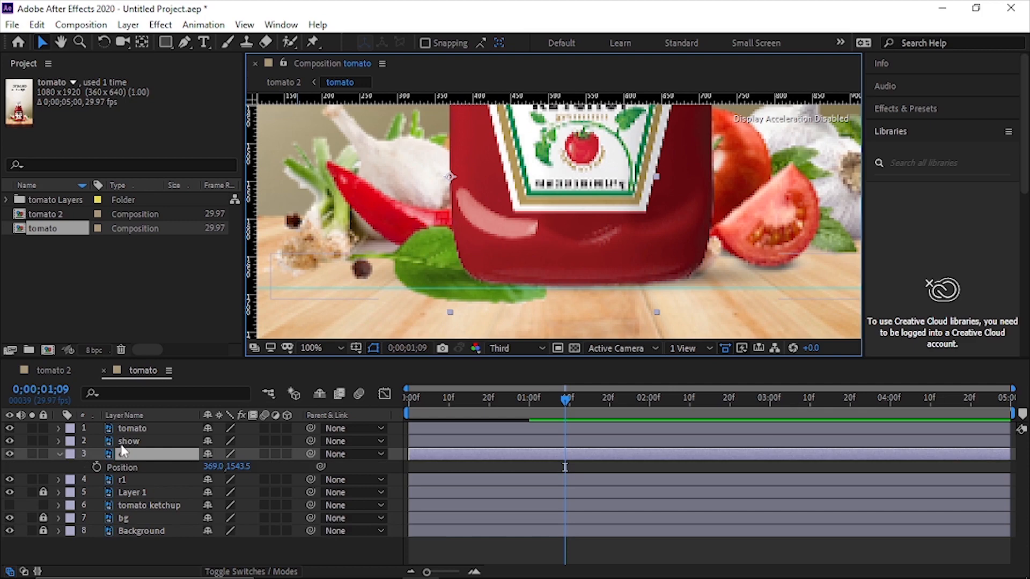
{"action": "mouse_move", "coordinate": [211, 468]}
{"action": "left_mouse_down"}
{"action": "mouse_move", "coordinate": [194, 469]}
{"action": "mouse_move", "coordinate": [253, 467]}
{"action": "mouse_move", "coordinate": [204, 473]}
{"action": "left_mouse_up"}
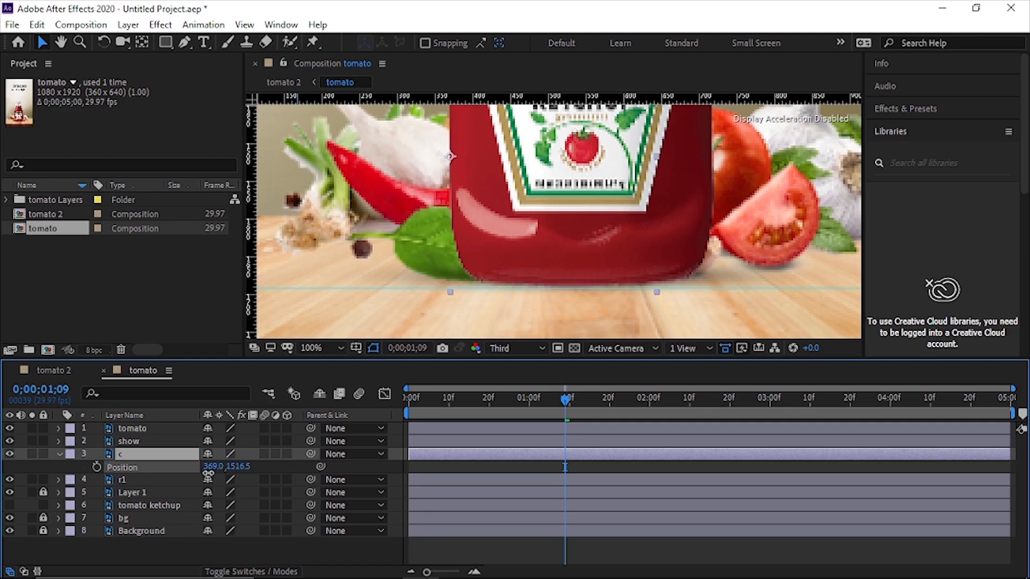
{"action": "scroll", "coordinate": [431, 298], "scroll_direction": "up", "scroll_amount": 1}
{"action": "scroll", "coordinate": [437, 244], "scroll_direction": "down", "scroll_amount": 3}
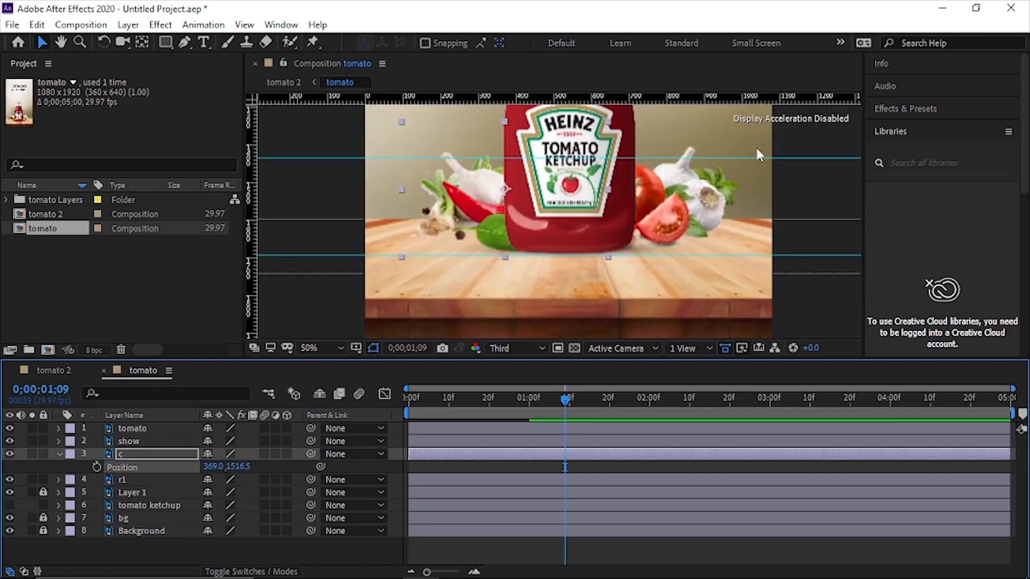
{"action": "left_click_drag", "start_coordinate": [784, 157], "coordinate": [793, 147]}
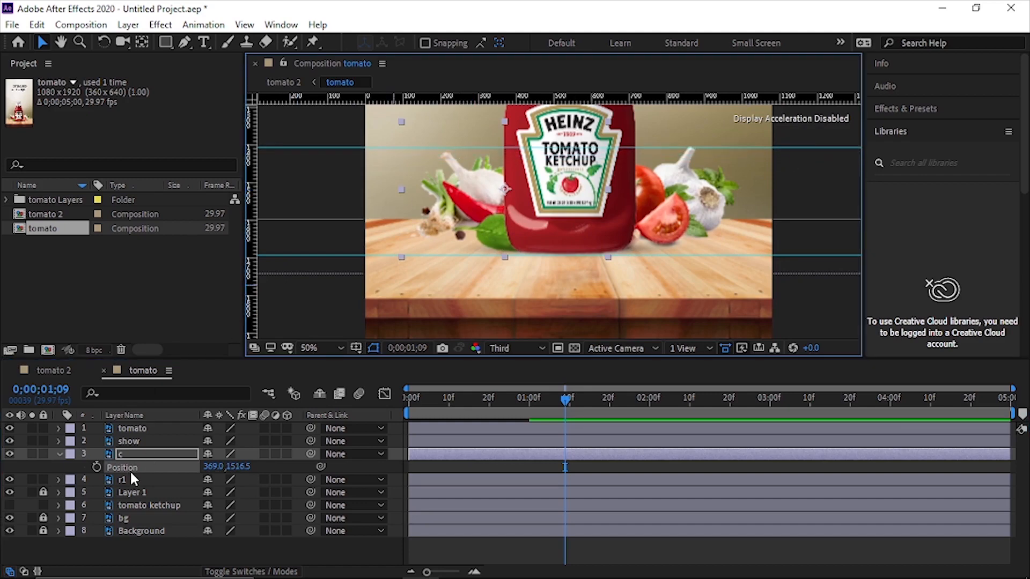
Scale the c layer's vegetables to 111% and set their Position to 369.0, 1494.5
{"action": "key", "text": "s"}
{"action": "left_click_drag", "start_coordinate": [224, 467], "coordinate": [231, 466]}
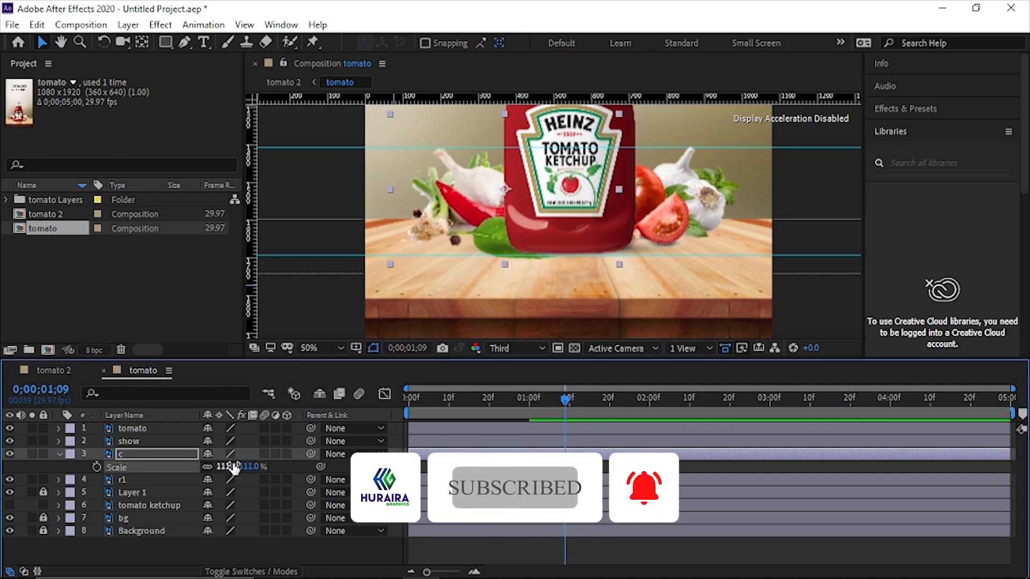
{"action": "key", "text": "p"}
{"action": "left_click_drag", "start_coordinate": [230, 467], "coordinate": [213, 466]}
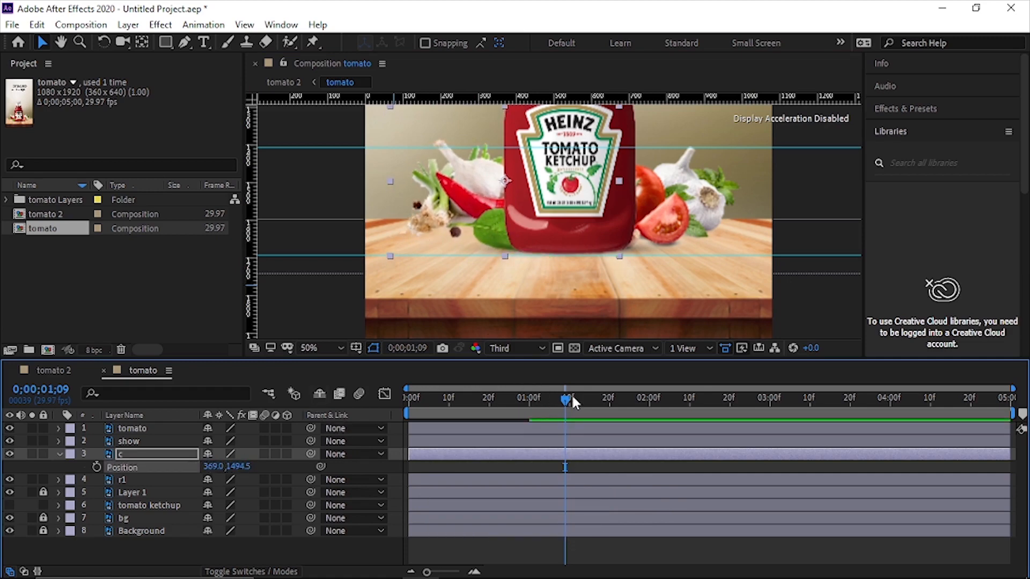
Add Position and Opacity keyframes for c at 0;00;00;20, with the Opacity at 0%
{"action": "left_click_drag", "start_coordinate": [560, 399], "coordinate": [545, 382]}
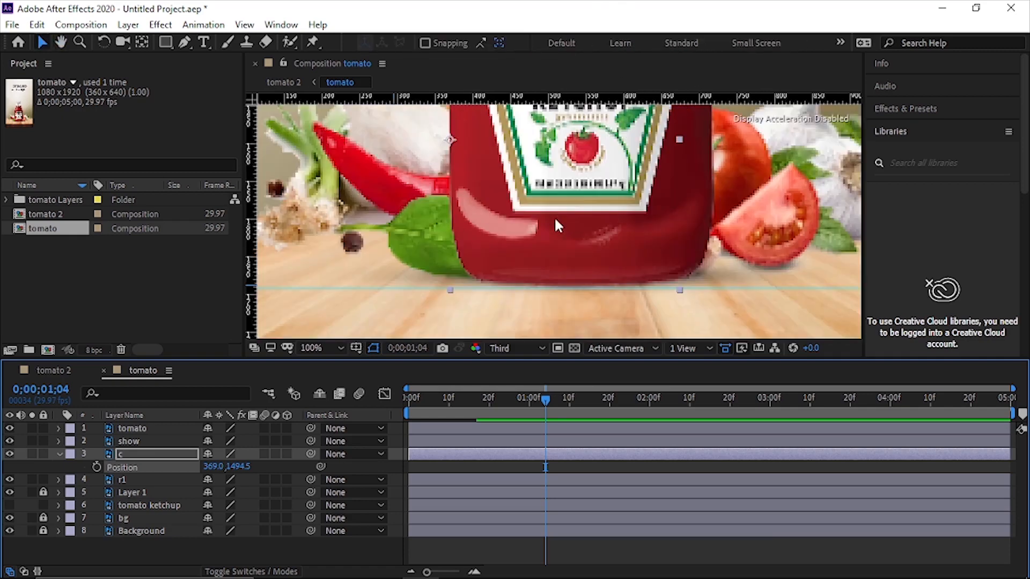
{"action": "scroll", "coordinate": [554, 217], "scroll_direction": "down", "scroll_amount": 1}
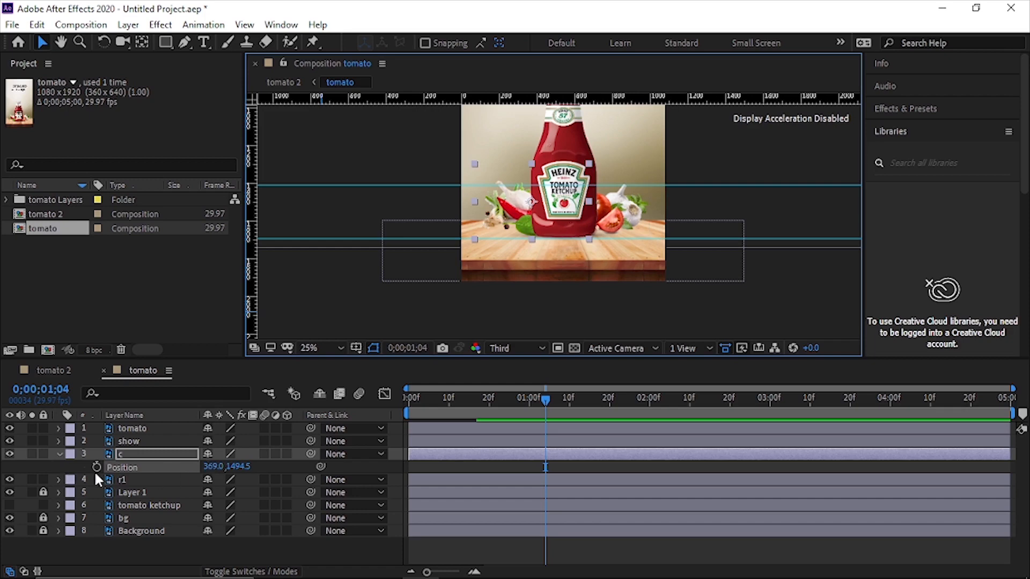
{"action": "left_click_drag", "start_coordinate": [511, 399], "coordinate": [488, 404]}
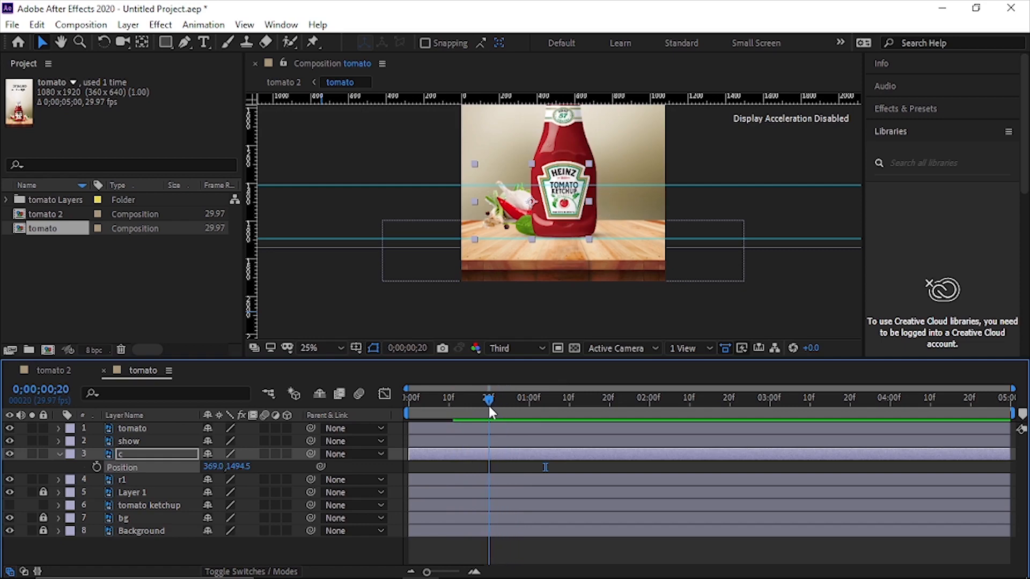
{"action": "left_click", "coordinate": [97, 467]}
{"action": "left_click", "coordinate": [57, 453]}
{"action": "left_click", "coordinate": [58, 454]}
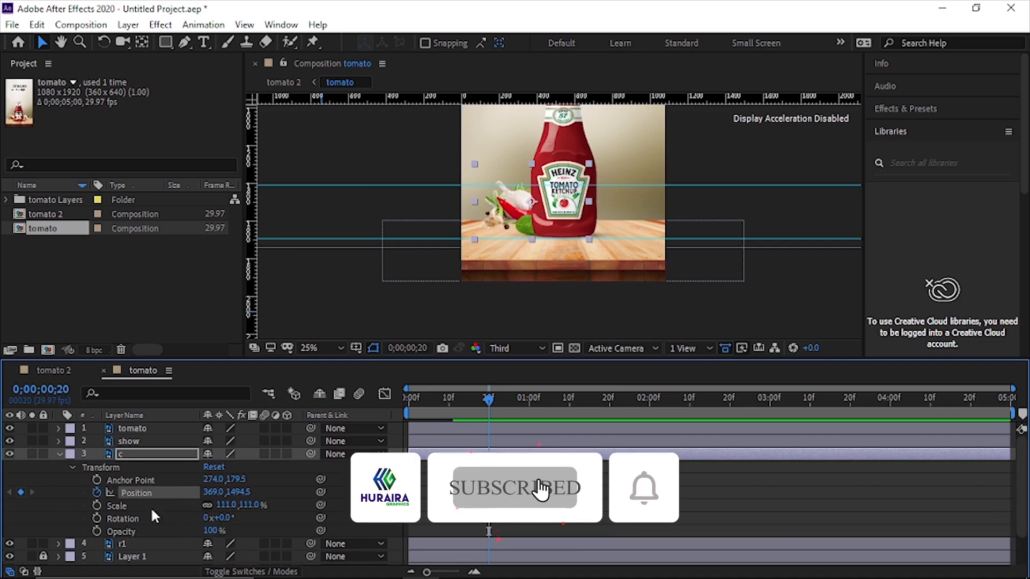
{"action": "left_click", "coordinate": [95, 530]}
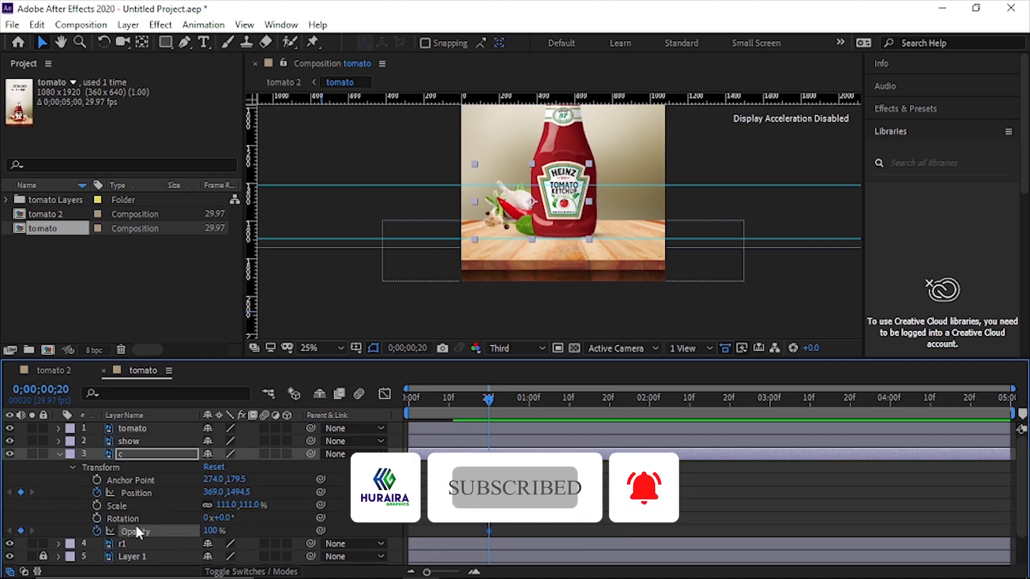
{"action": "left_click_drag", "start_coordinate": [211, 530], "coordinate": [109, 531]}
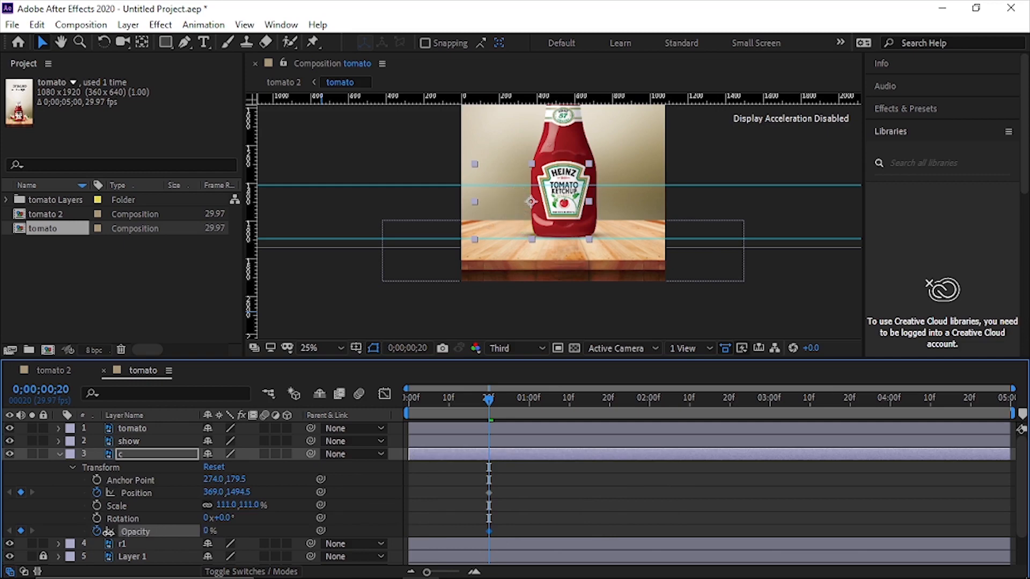
Keyframe c's Scale at 24% and set its Position keyframe to 464.0, 1494.5 at 0;00;00;20
{"action": "left_click", "coordinate": [95, 505]}
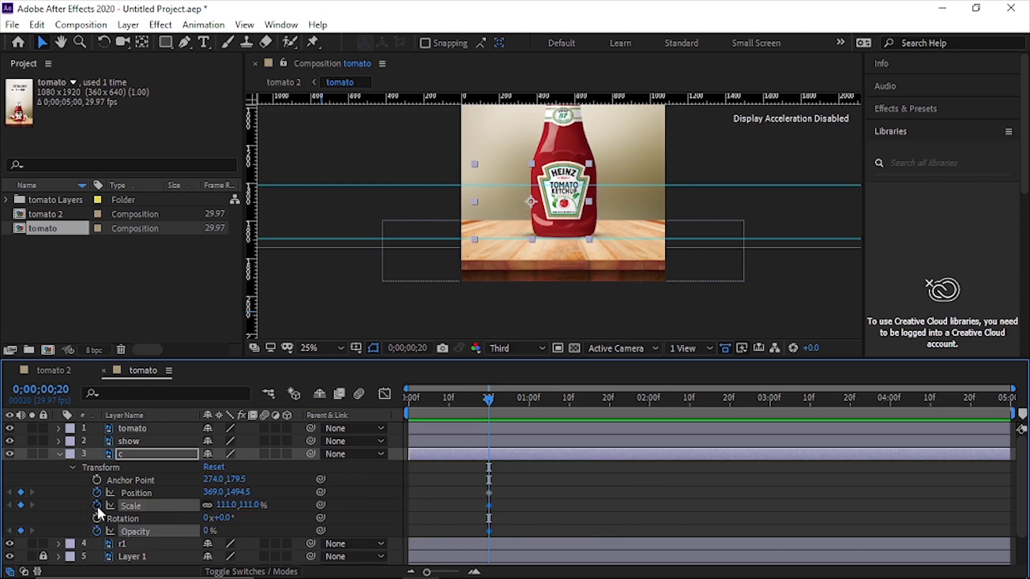
{"action": "left_click_drag", "start_coordinate": [230, 507], "coordinate": [164, 510]}
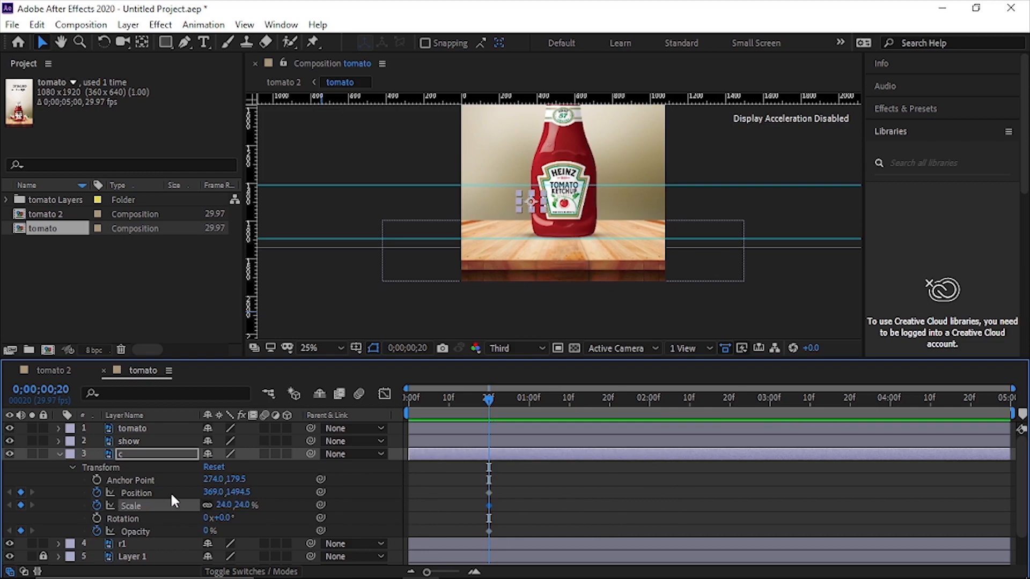
{"action": "left_click_drag", "start_coordinate": [224, 492], "coordinate": [283, 493]}
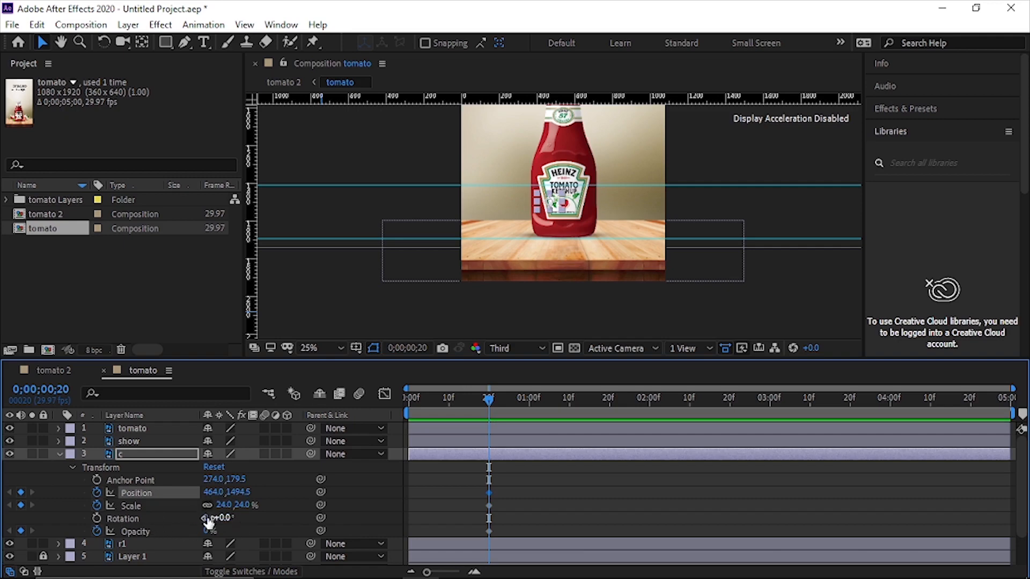
Keyframe c's Opacity at 100% at 0;00;01;02, undoing the stray Position change
{"action": "left_click_drag", "start_coordinate": [487, 398], "coordinate": [538, 408]}
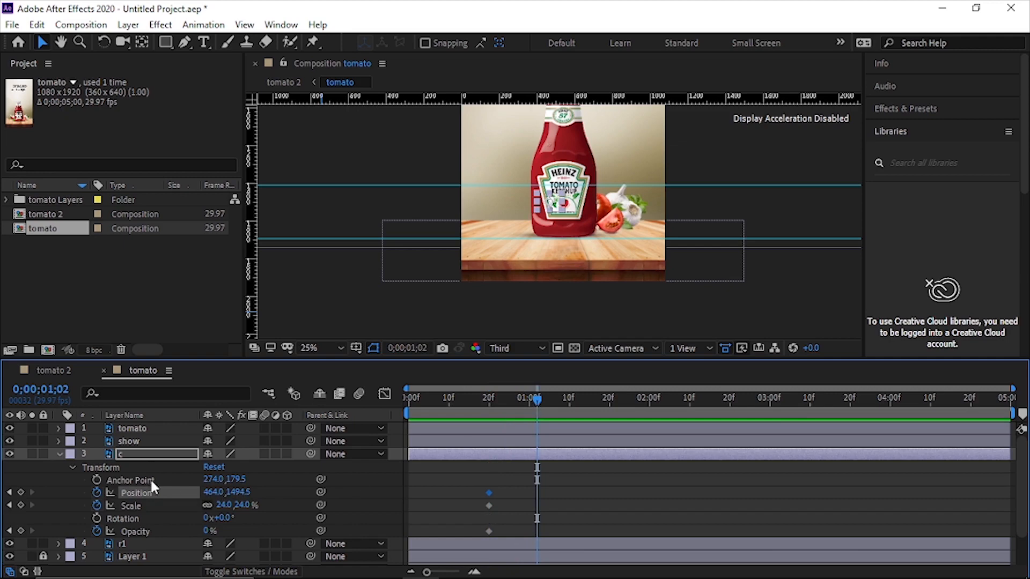
{"action": "left_click_drag", "start_coordinate": [211, 492], "coordinate": [239, 495]}
{"action": "key", "text": "ctrl+z"}
{"action": "left_click_drag", "start_coordinate": [208, 530], "coordinate": [349, 528]}
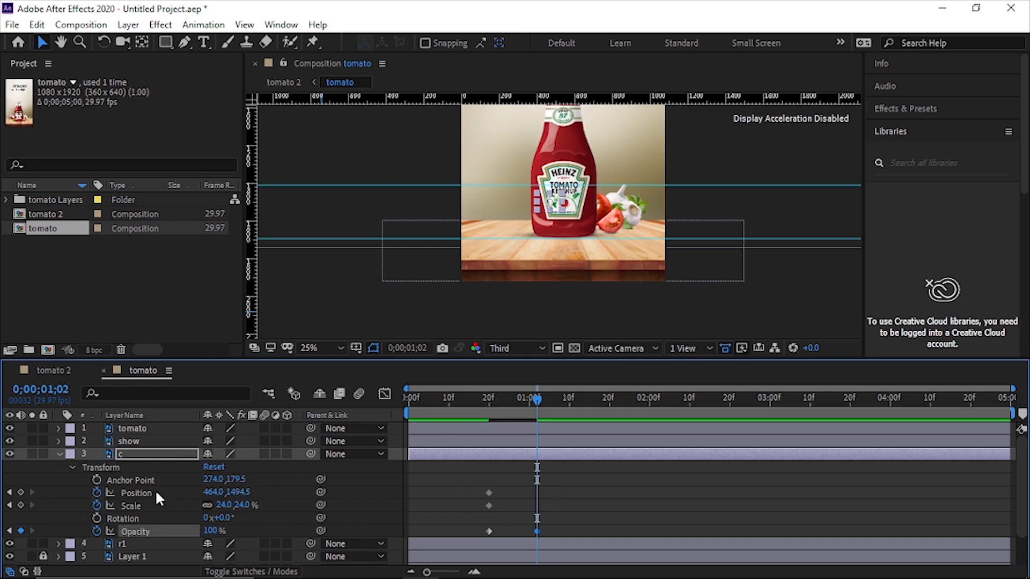
Keyframe c's Position at 300.0, 1494.5 and its Scale at 102% at 0;00;01;02
{"action": "left_click", "coordinate": [189, 493]}
{"action": "left_click_drag", "start_coordinate": [233, 496], "coordinate": [231, 495]}
{"action": "left_click_drag", "start_coordinate": [125, 493], "coordinate": [89, 493]}
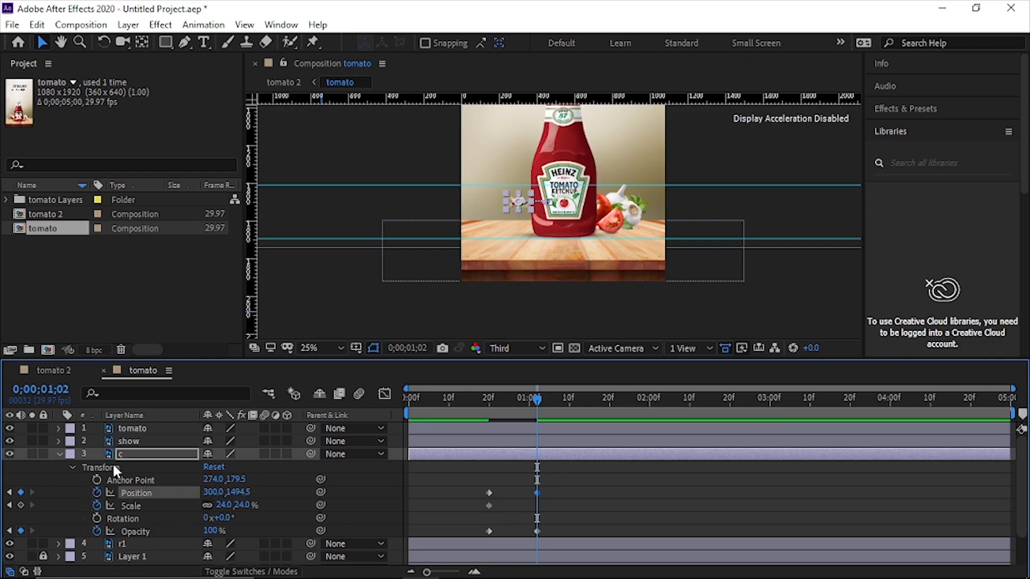
{"action": "left_click_drag", "start_coordinate": [225, 506], "coordinate": [286, 509]}
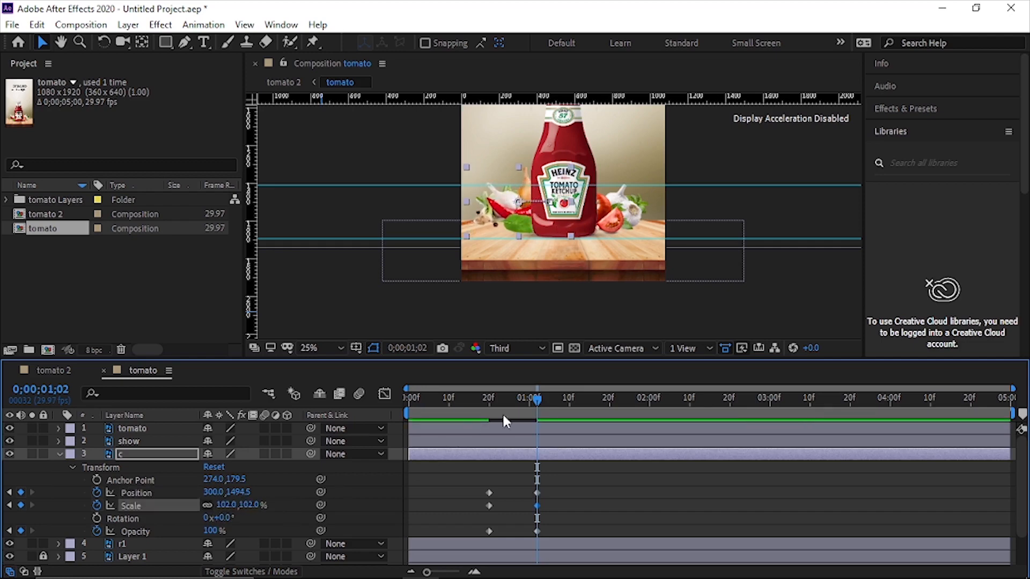
Play the vegetable animation from the start, then collapse layer c with the current time at 0;00;01;03
{"action": "key", "text": "space"}
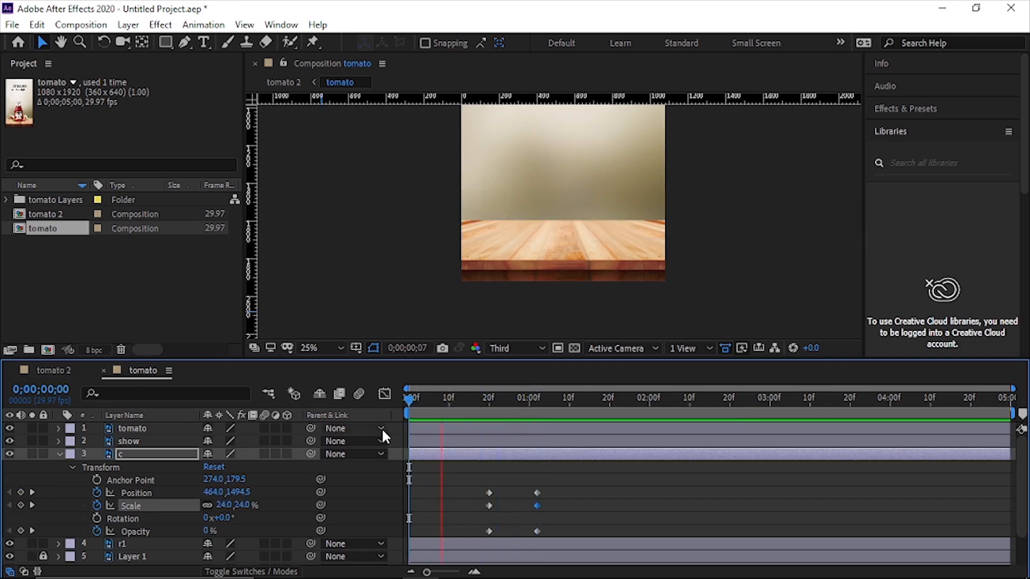
{"action": "key", "text": "space"}
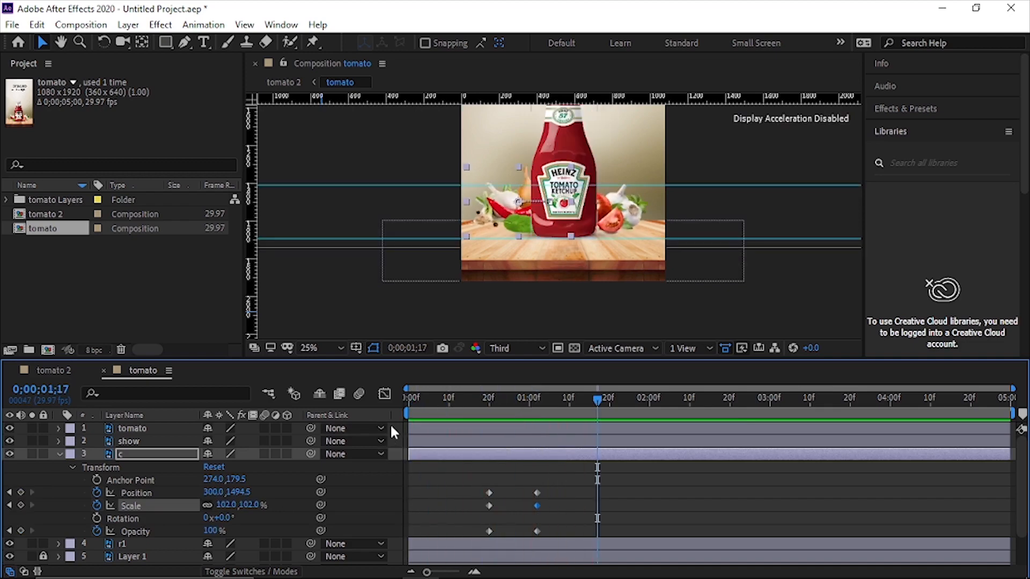
{"action": "scroll", "coordinate": [513, 237], "scroll_direction": "up", "scroll_amount": 2}
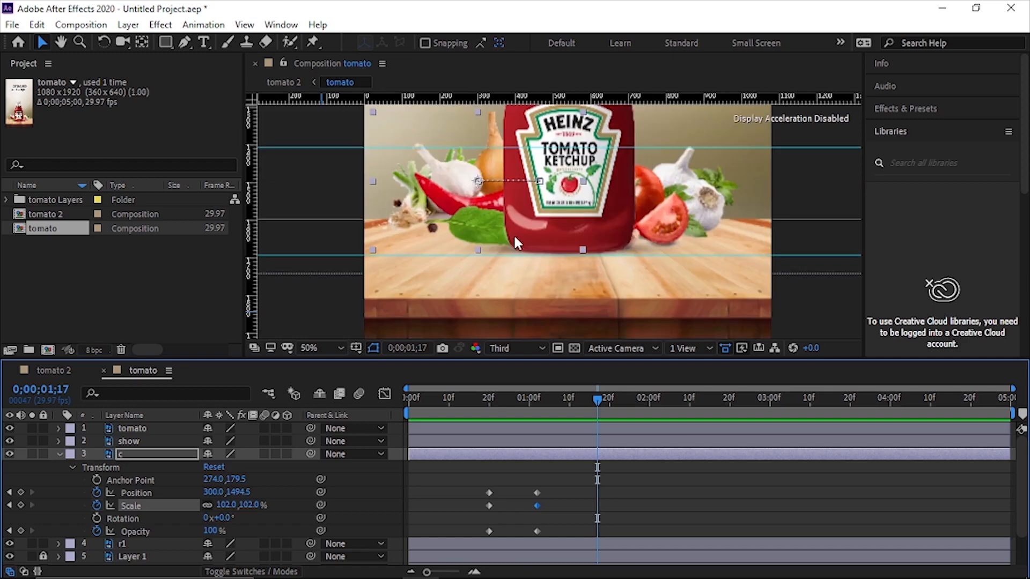
{"action": "scroll", "coordinate": [513, 233], "scroll_direction": "down", "scroll_amount": 3}
{"action": "left_click_drag", "start_coordinate": [596, 399], "coordinate": [541, 417]}
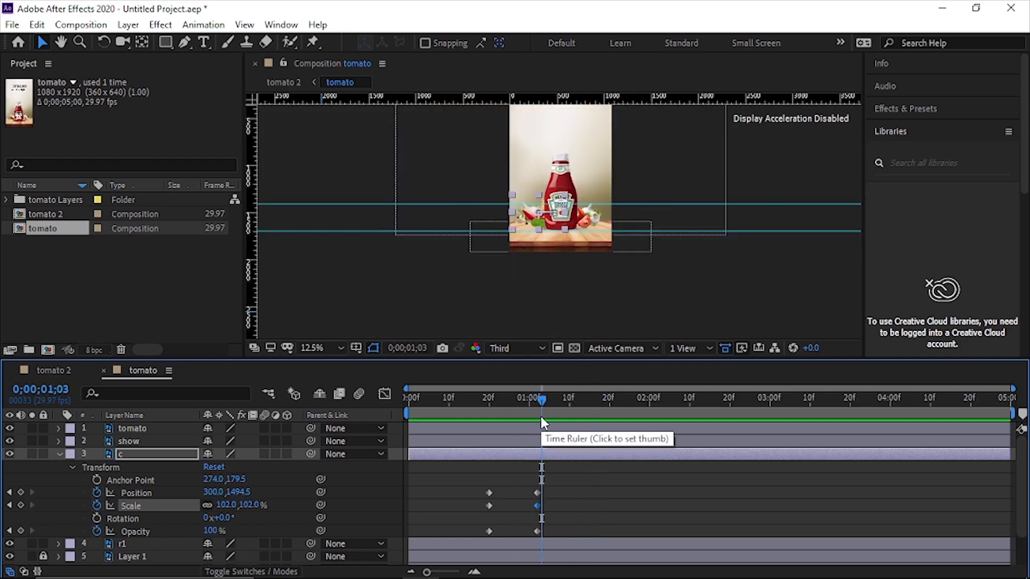
{"action": "left_click", "coordinate": [56, 453]}
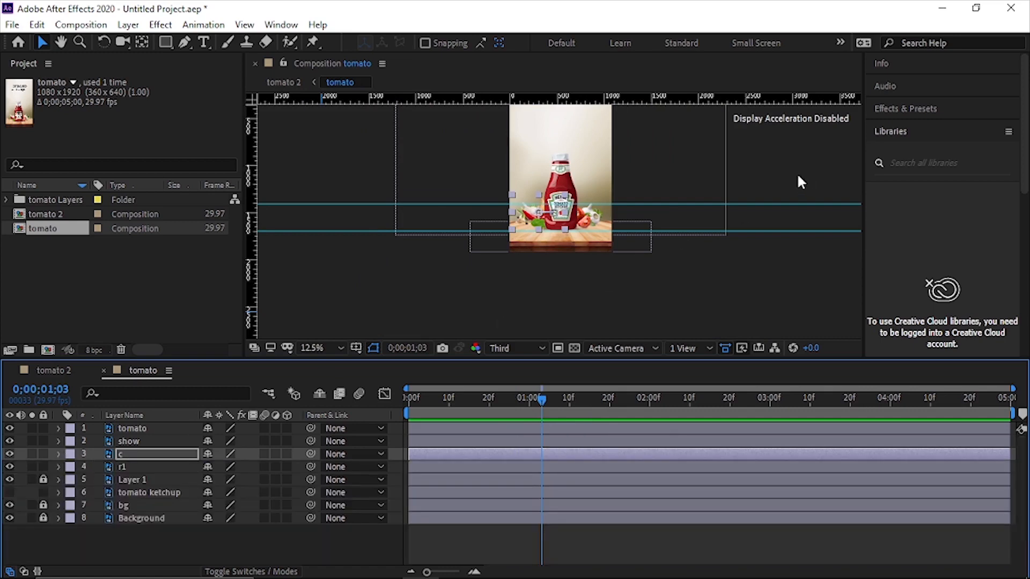
Deselect c, then make the tomato ketchup title layer visible and select it in the composition
{"action": "scroll", "coordinate": [530, 241], "scroll_direction": "up", "scroll_amount": 1}
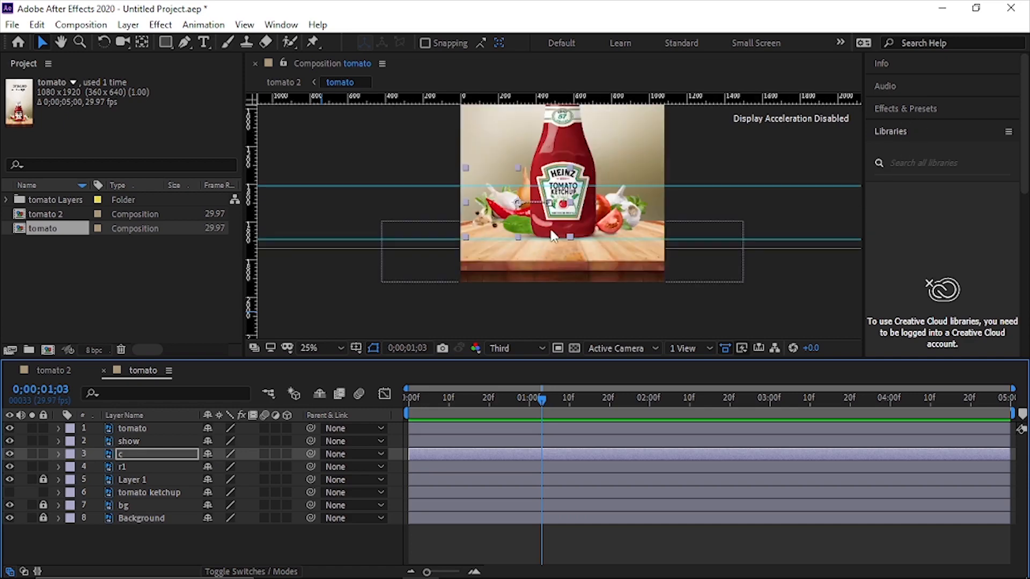
{"action": "scroll", "coordinate": [551, 228], "scroll_direction": "down", "scroll_amount": 1}
{"action": "left_click_drag", "start_coordinate": [565, 183], "coordinate": [561, 283]}
{"action": "scroll", "coordinate": [564, 215], "scroll_direction": "up", "scroll_amount": 4}
{"action": "scroll", "coordinate": [564, 217], "scroll_direction": "down", "scroll_amount": 2}
{"action": "left_click_drag", "start_coordinate": [543, 231], "coordinate": [543, 241]}
{"action": "scroll", "coordinate": [549, 240], "scroll_direction": "up", "scroll_amount": 2}
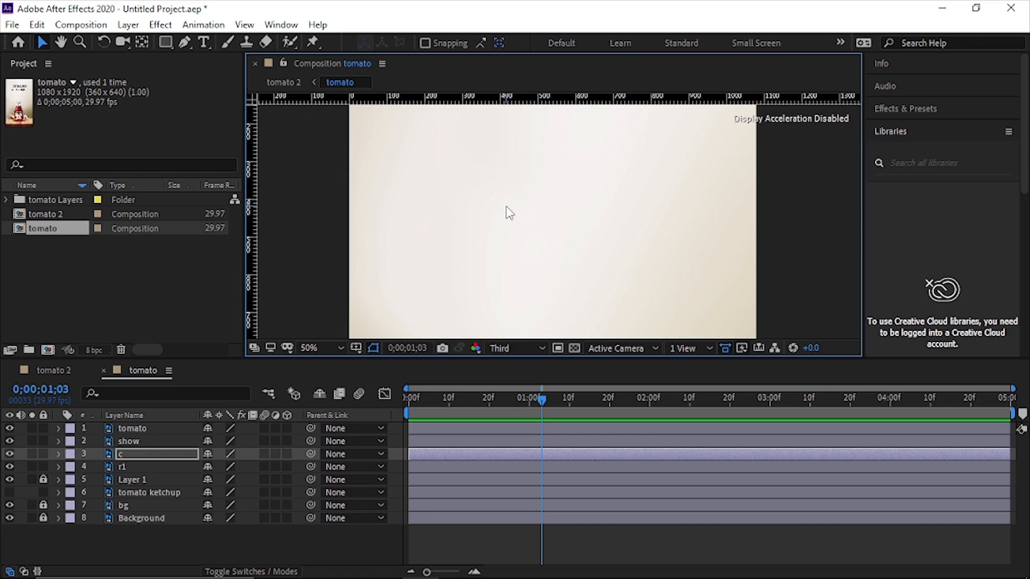
{"action": "left_click", "coordinate": [139, 479]}
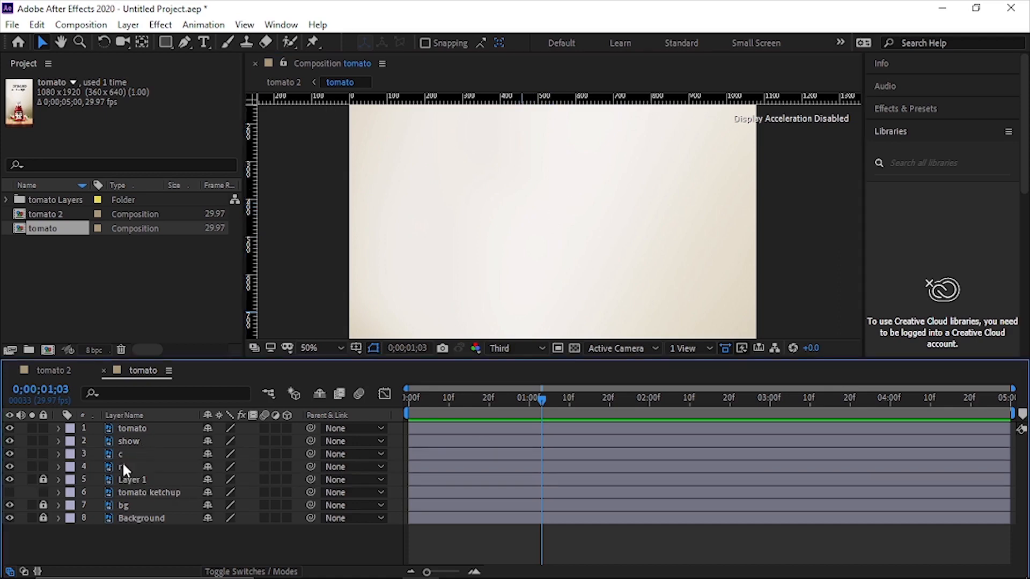
{"action": "scroll", "coordinate": [526, 257], "scroll_direction": "down", "scroll_amount": 4}
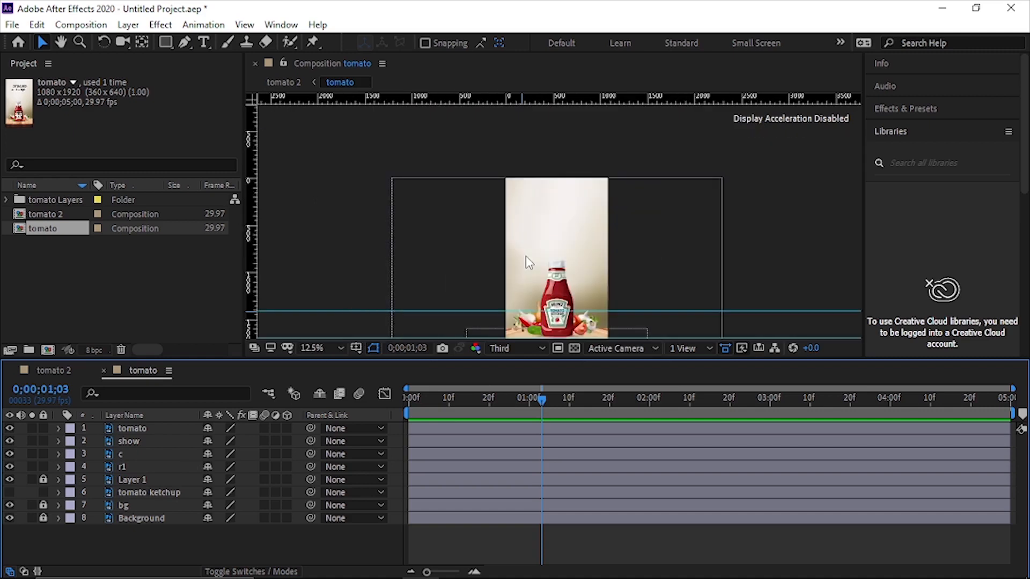
{"action": "left_click", "coordinate": [10, 491]}
{"action": "left_click", "coordinate": [560, 220]}
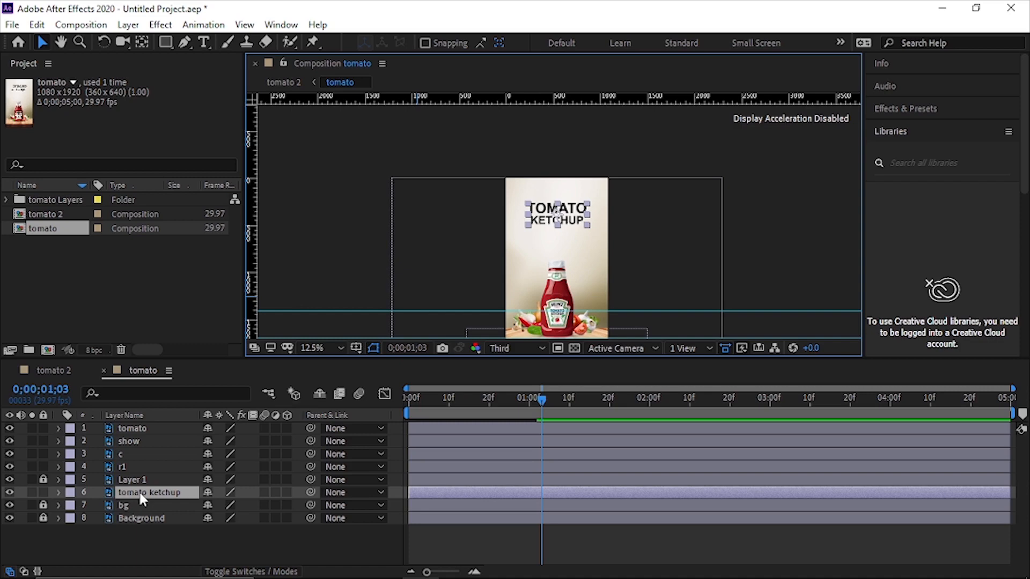
Convert the tomato ketchup layer to editable text
{"action": "right_click", "coordinate": [169, 493]}
{"action": "right_click", "coordinate": [166, 489]}
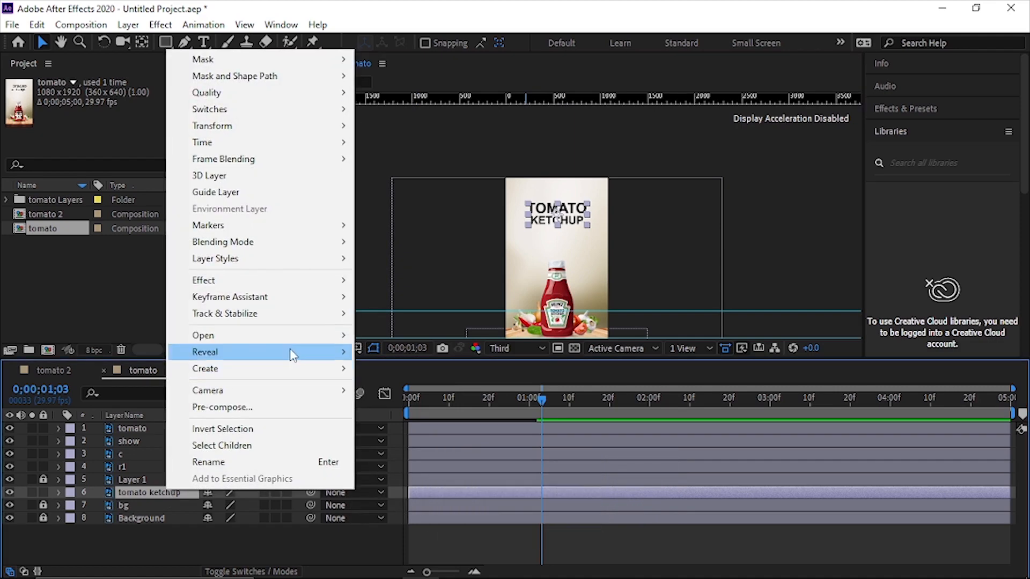
{"action": "mouse_move", "coordinate": [328, 370]}
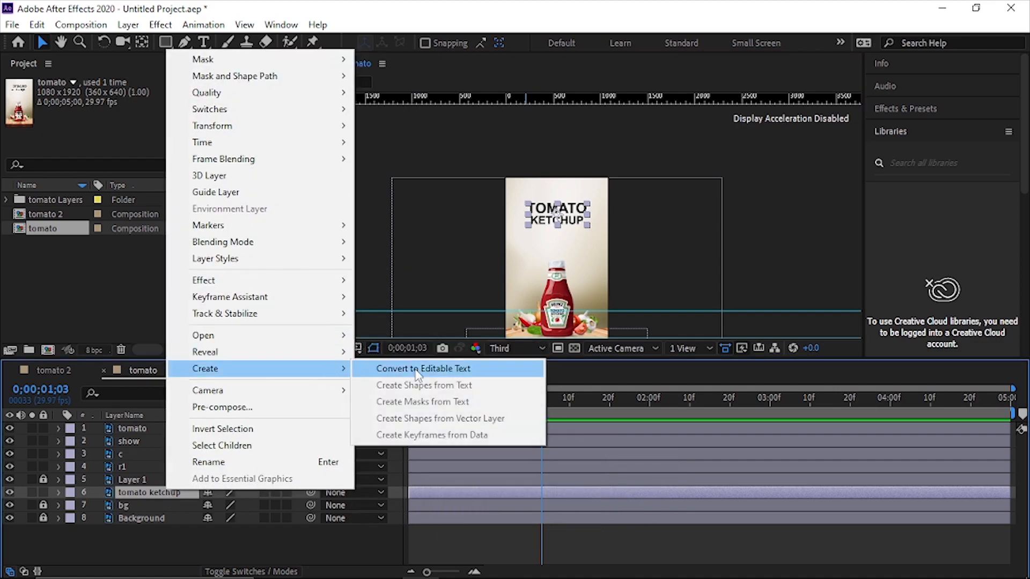
{"action": "left_click", "coordinate": [449, 370]}
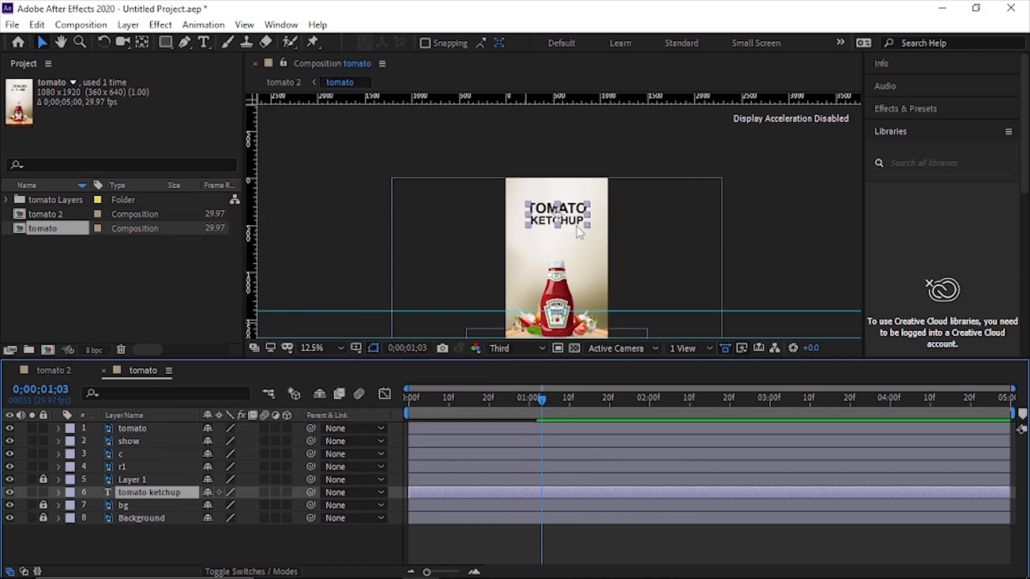
Find the 3D Flutter In From Left text preset by searching for "3d f" and apply it to the tomato ketchup title
{"action": "left_click", "coordinate": [903, 108]}
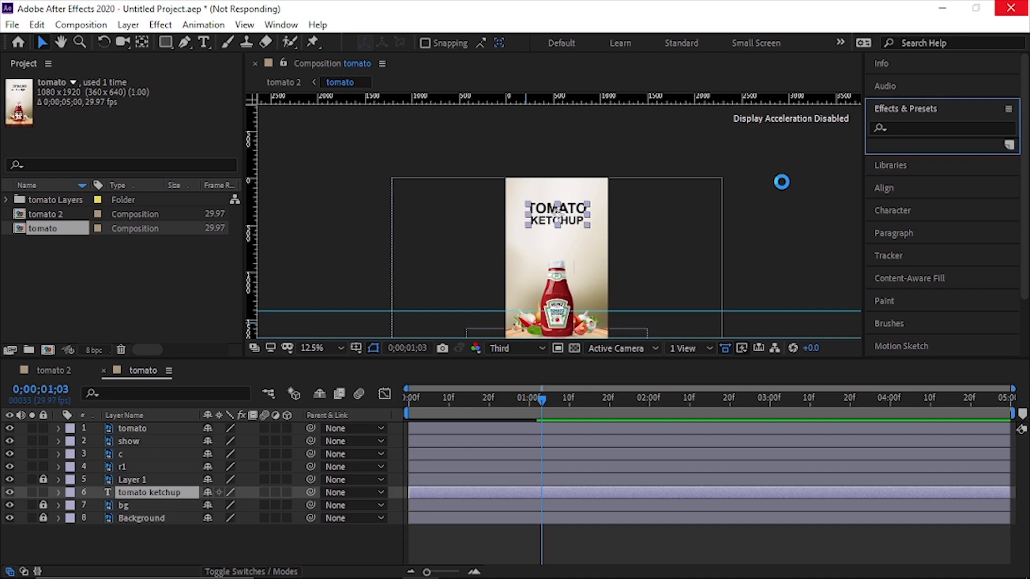
{"action": "left_click", "coordinate": [960, 126]}
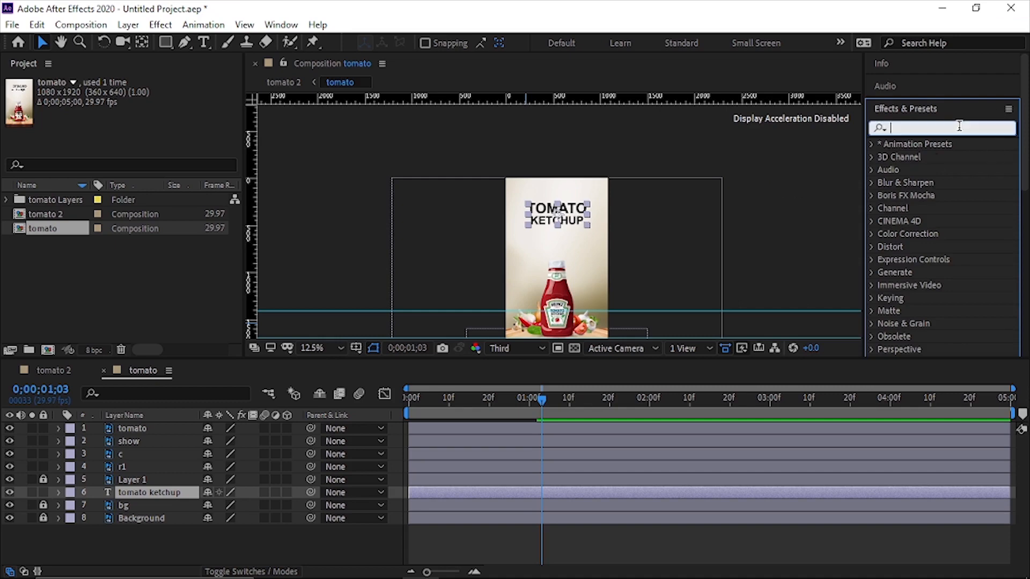
{"action": "type", "text": "3d"}
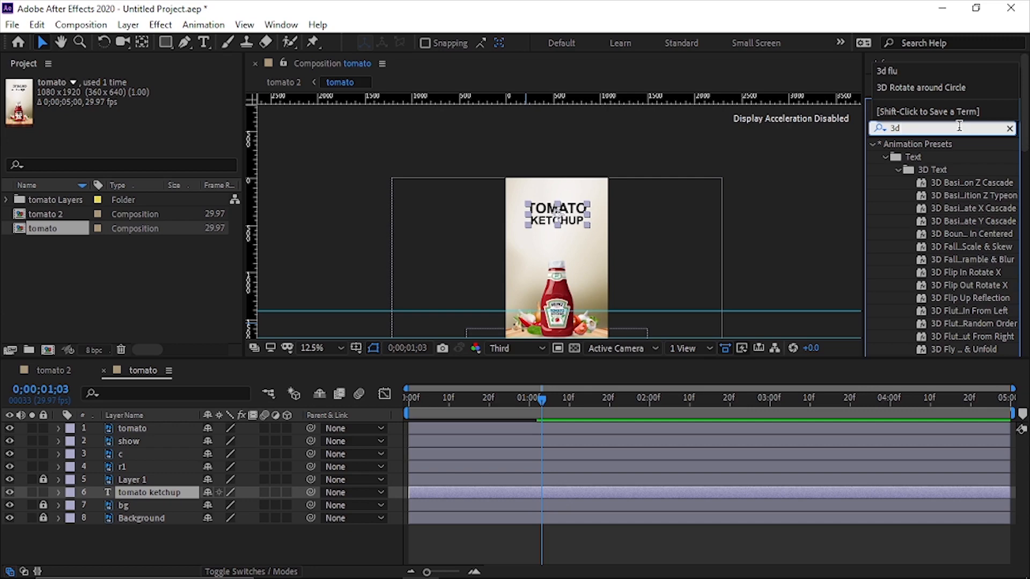
{"action": "type", "text": " f"}
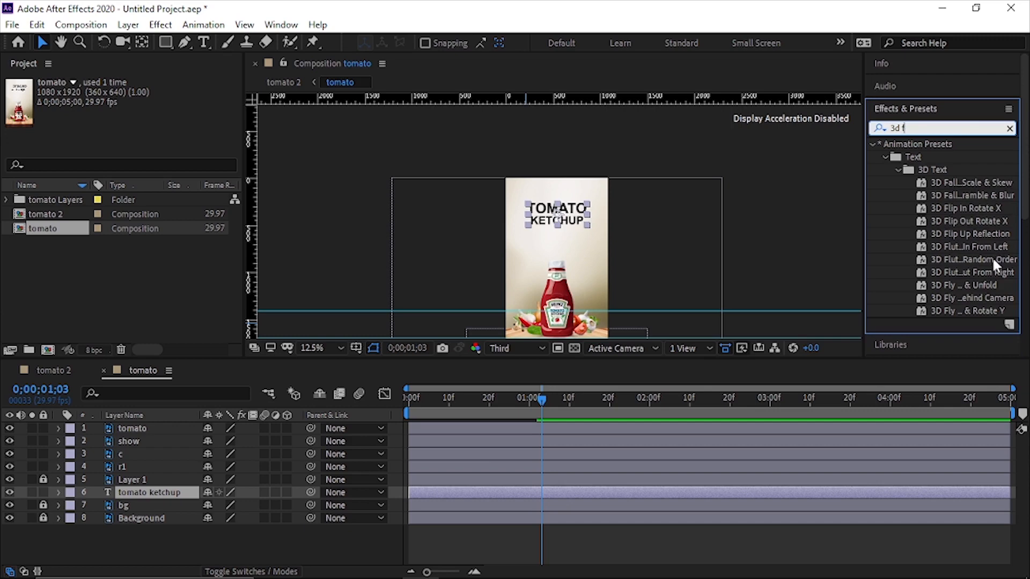
{"action": "left_click_drag", "start_coordinate": [989, 246], "coordinate": [577, 213]}
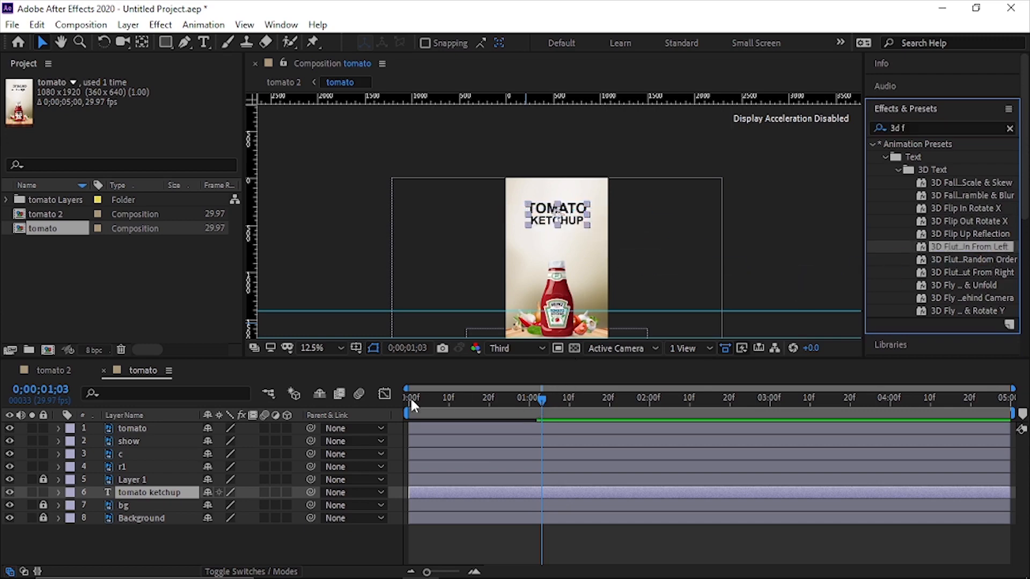
Preview the title animation from 0;00;01;00 and scrub the current time to 0;00;03;00
{"action": "left_click", "coordinate": [530, 400]}
{"action": "key", "text": "space"}
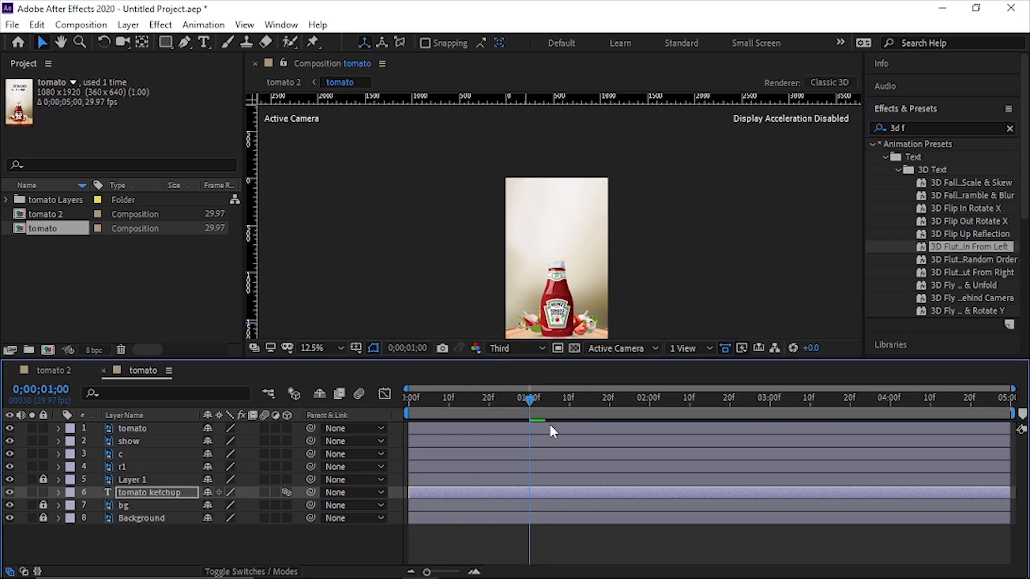
{"action": "key", "text": "space"}
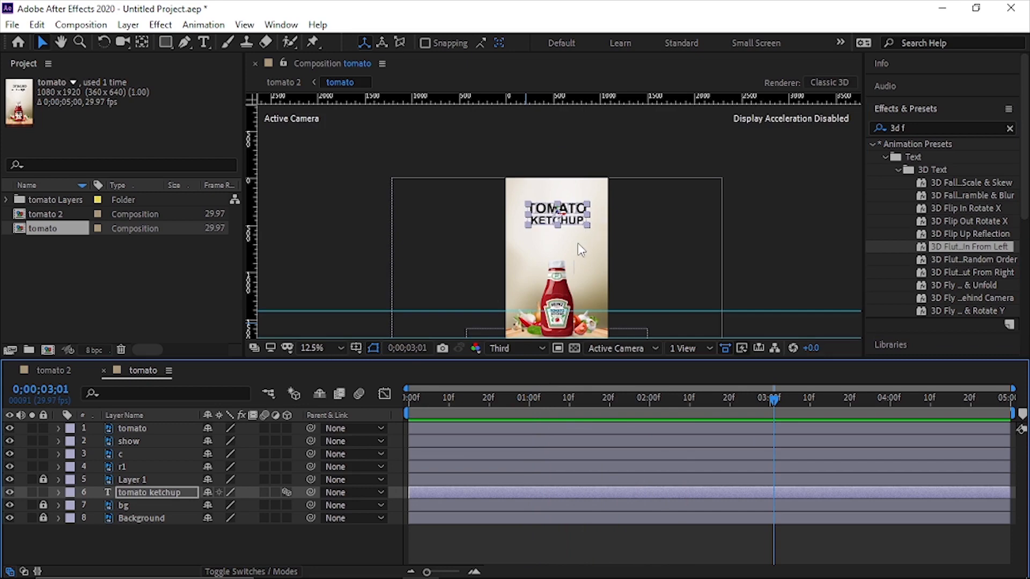
{"action": "left_click_drag", "start_coordinate": [684, 400], "coordinate": [767, 411]}
Fit the whole composition in the viewer and play the full advertisement animation from 0;00;00;00
{"action": "scroll", "coordinate": [555, 243], "scroll_direction": "down", "scroll_amount": 1}
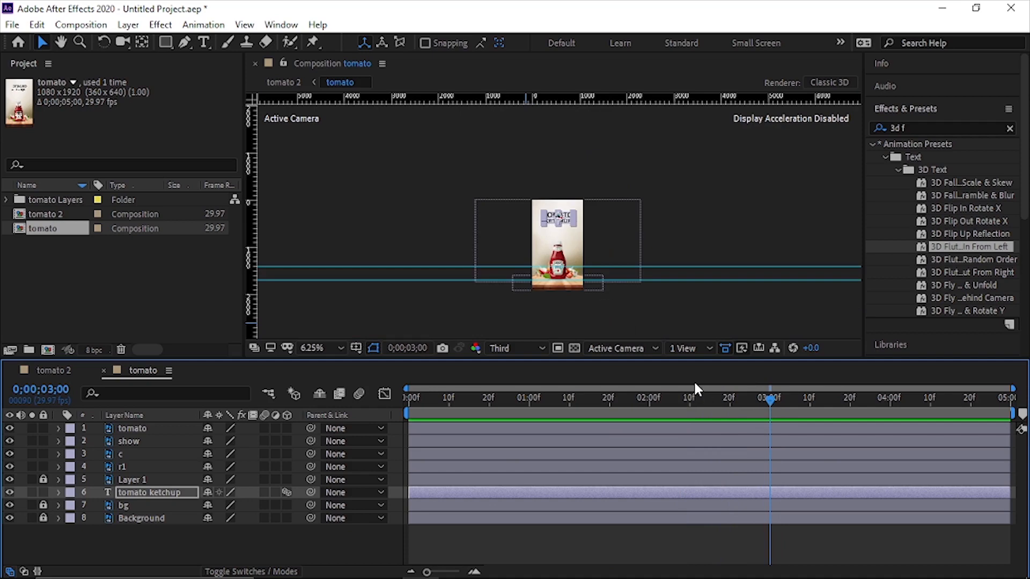
{"action": "key", "text": "ctrl+0"}
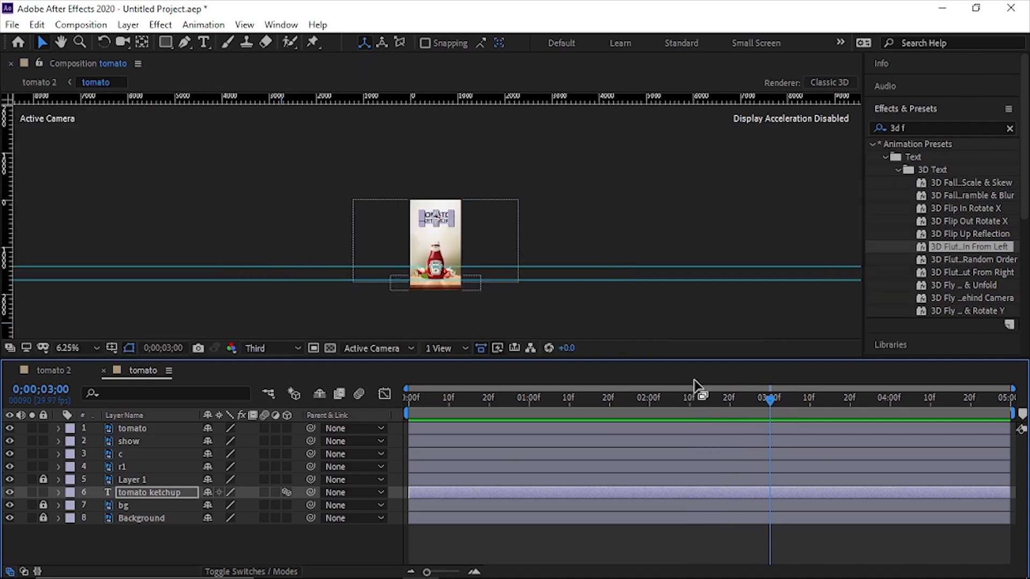
{"action": "key", "text": "ctrl+0"}
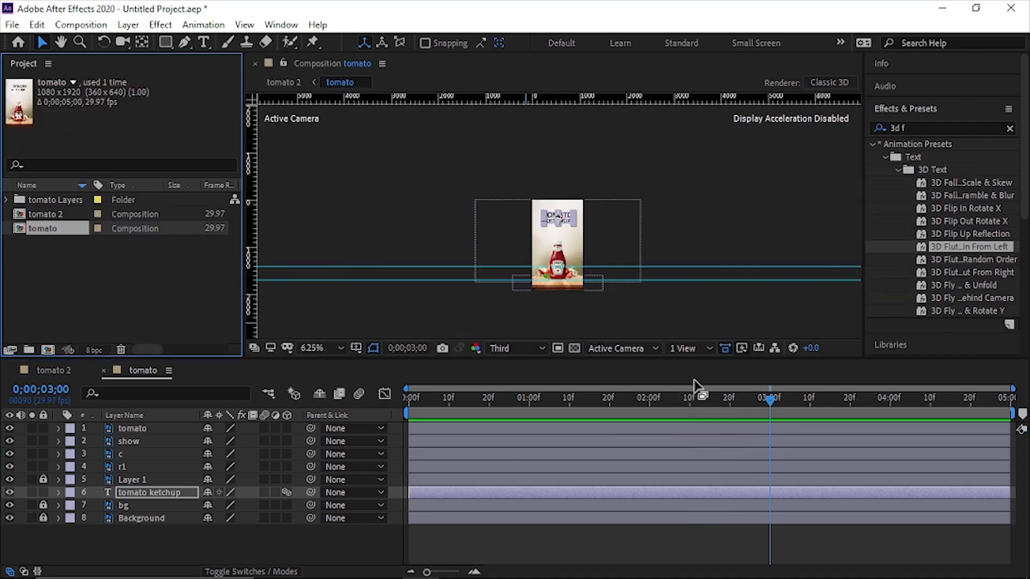
{"action": "key", "text": "comma"}
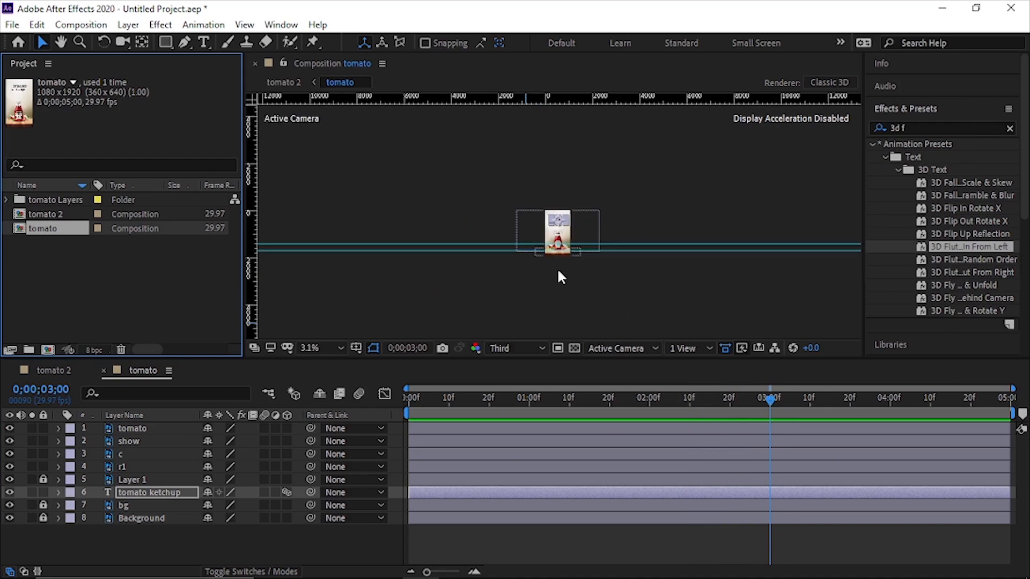
{"action": "left_click", "coordinate": [326, 346]}
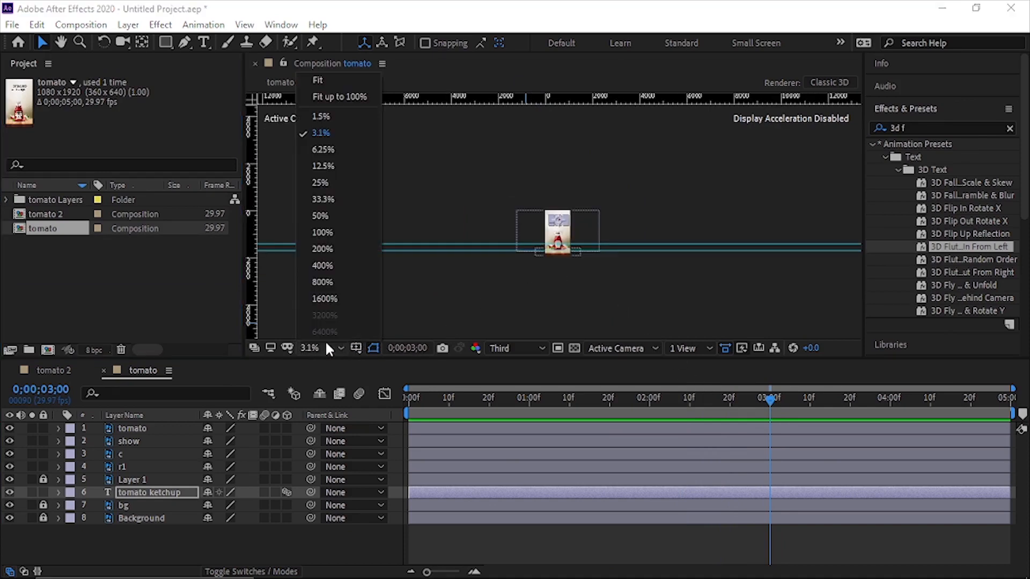
{"action": "left_click", "coordinate": [322, 80]}
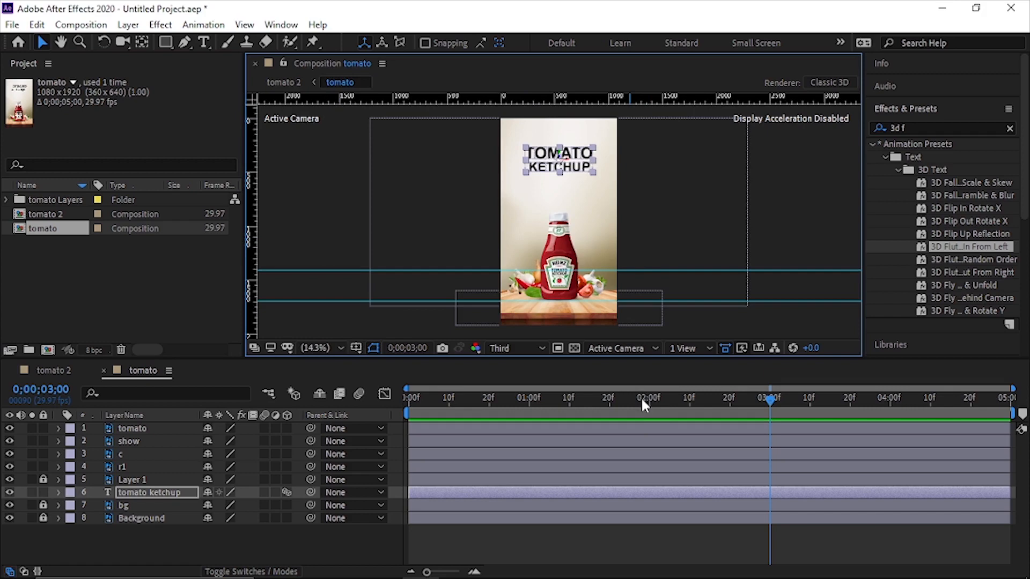
{"action": "left_click_drag", "start_coordinate": [642, 397], "coordinate": [378, 394]}
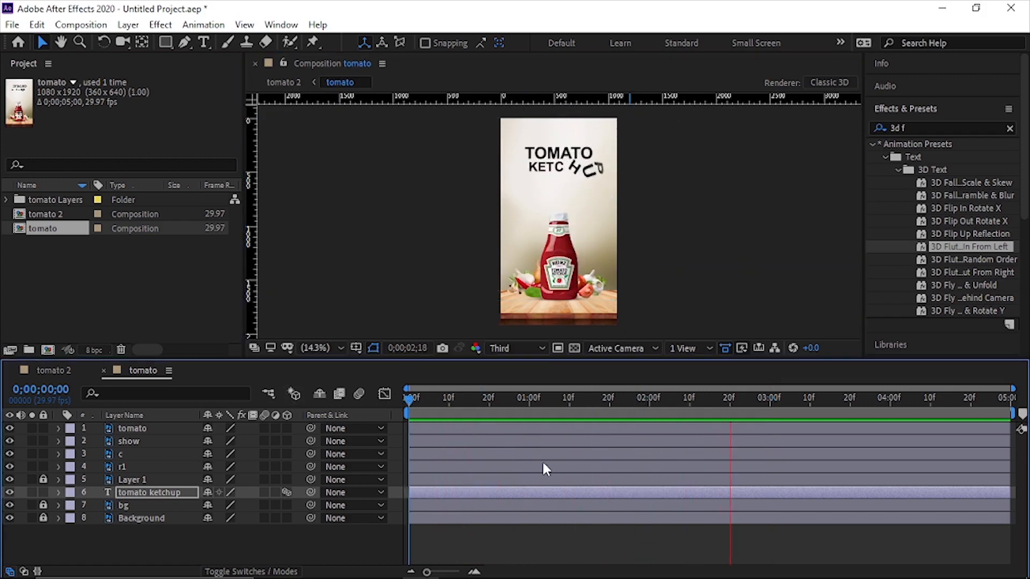
{"action": "key", "text": "space"}
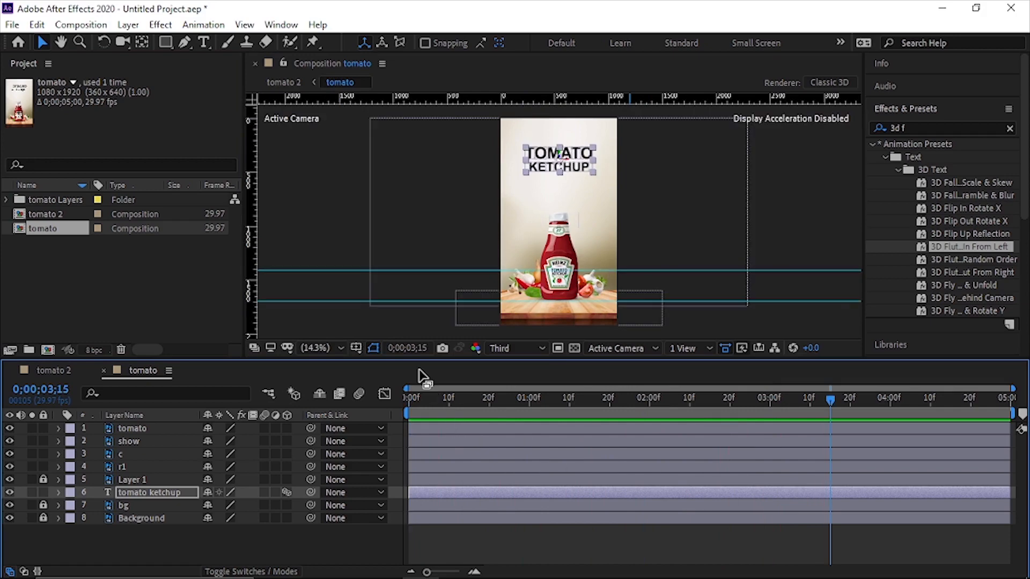